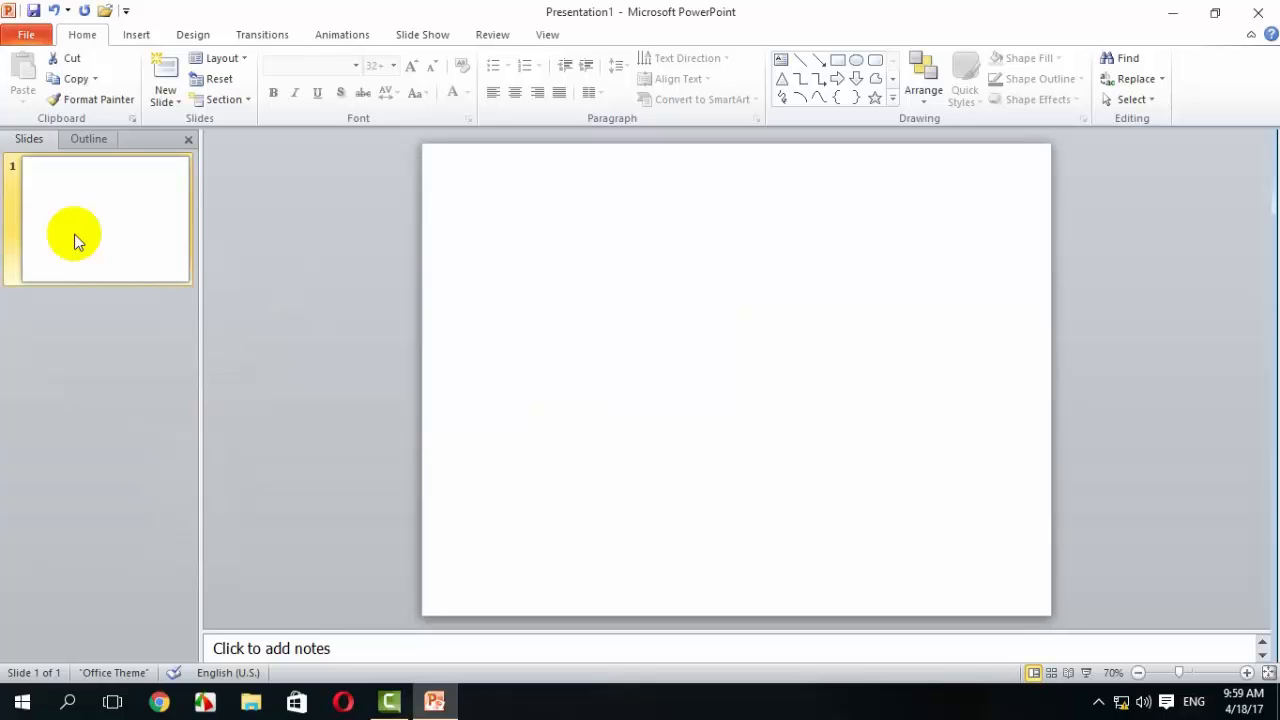
- Add a second blank slide after the first one and delete it again
key("Return")
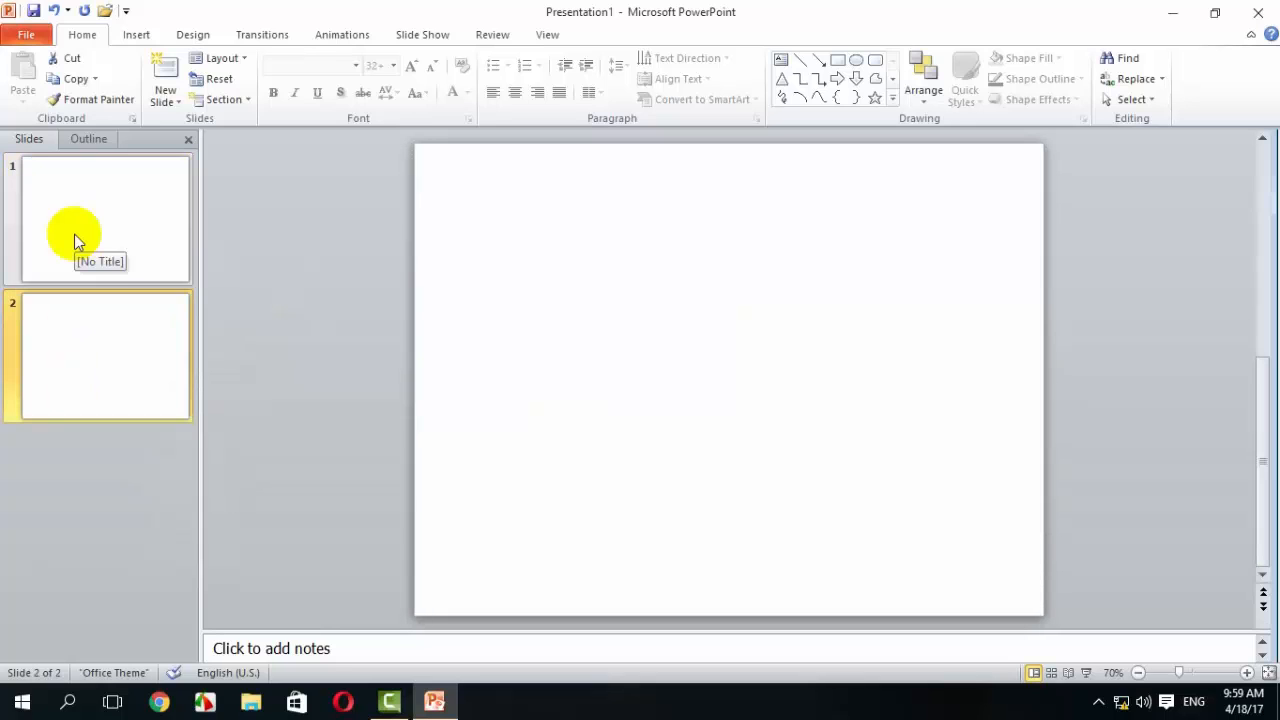
key("Delete")
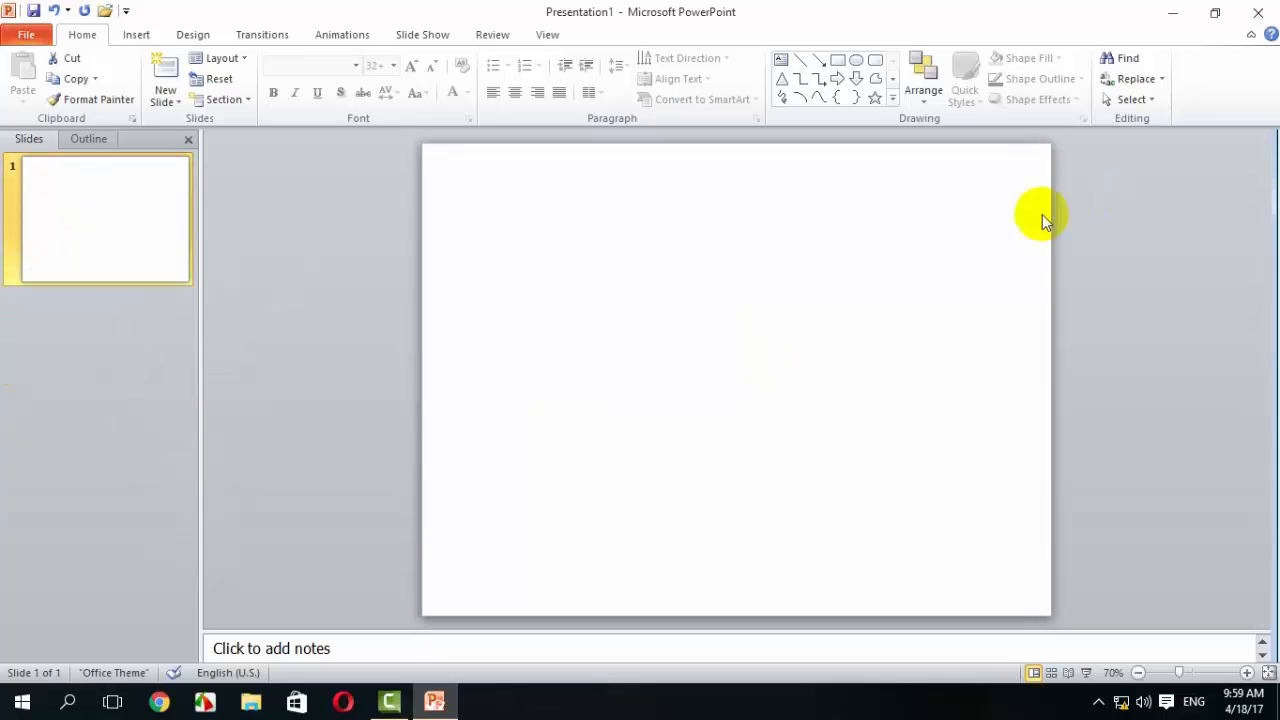
- Browse the layouts for new and existing slides, and apply the Blank layout to the current slide
left_click(172, 103)
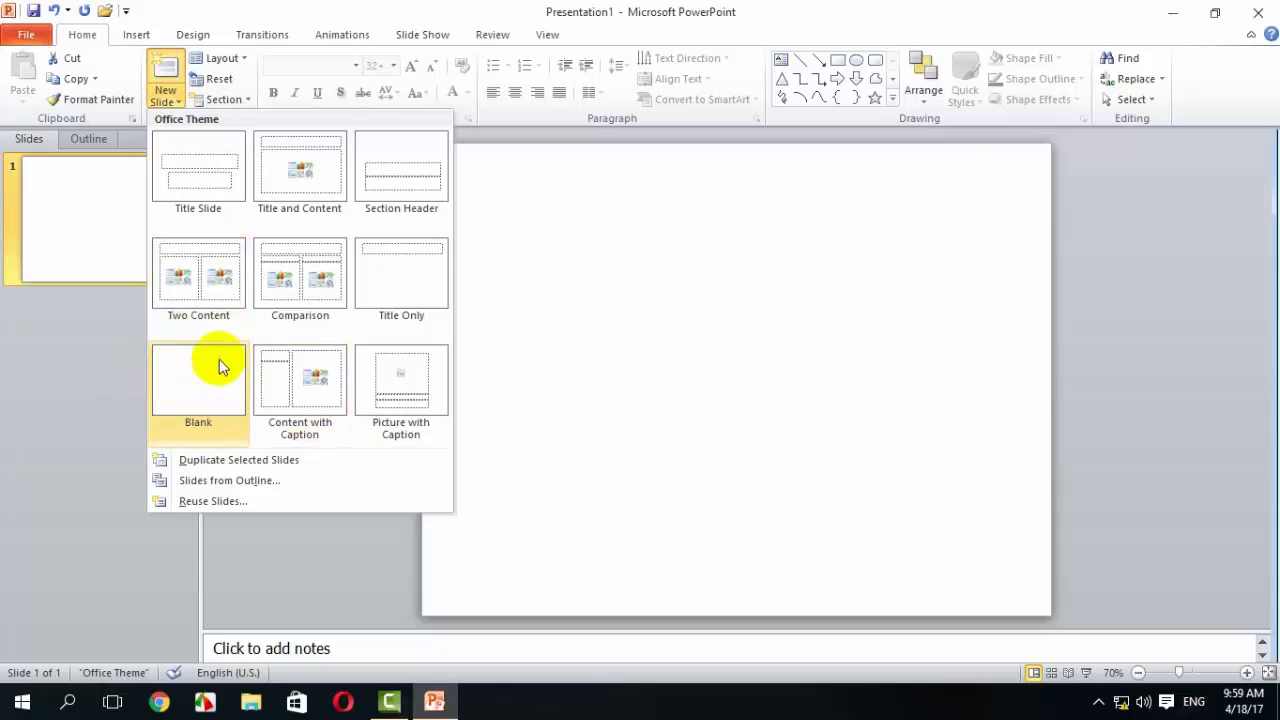
left_click(246, 60)
left_click(248, 61)
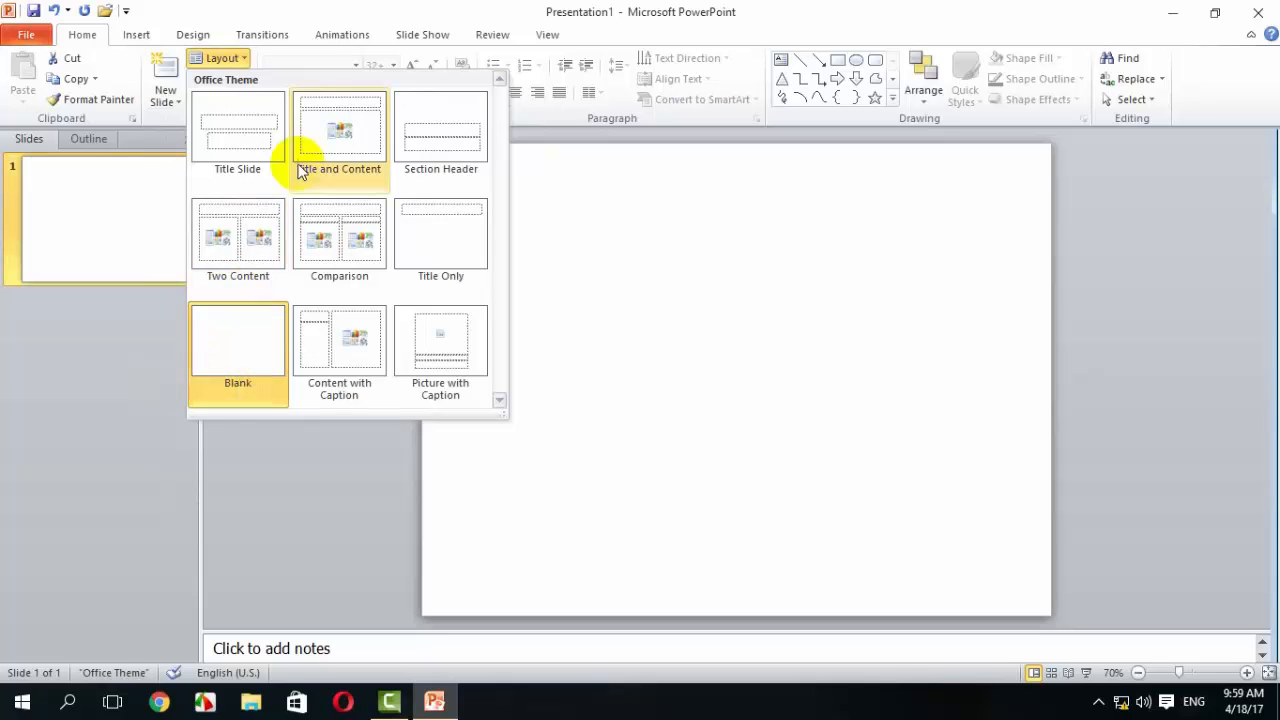
left_click(259, 516)
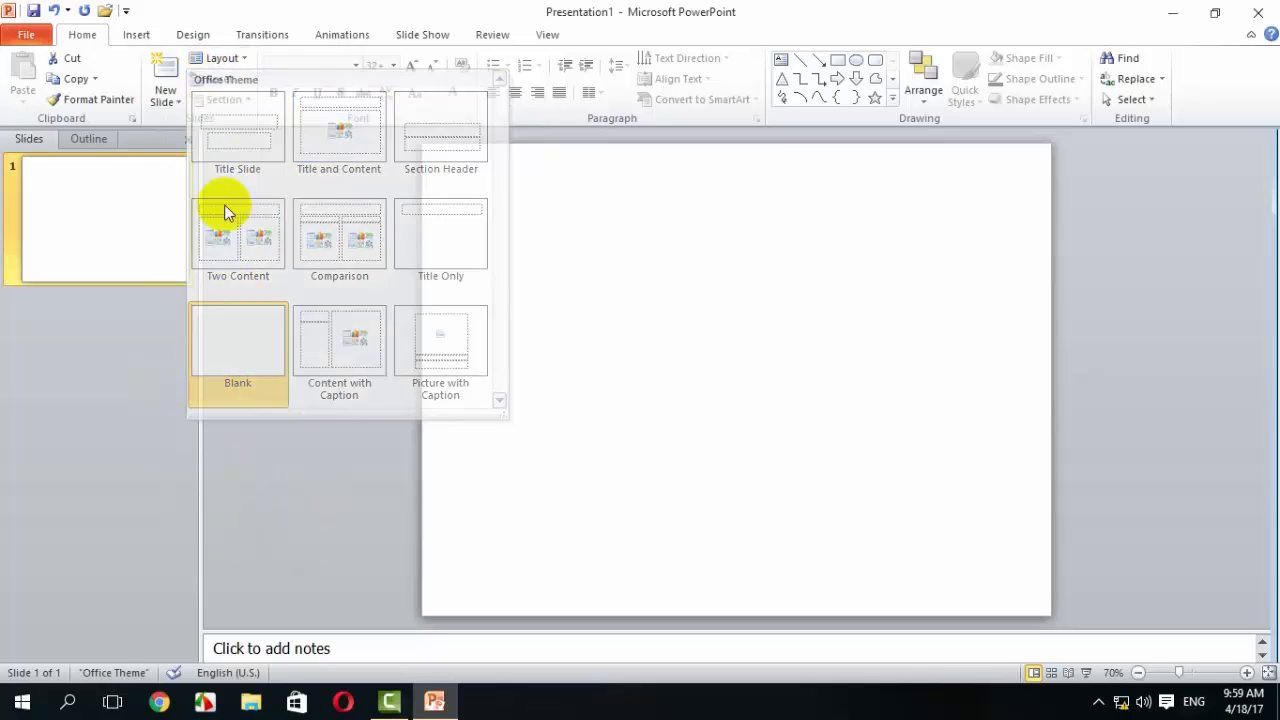
left_click(223, 58)
left_click(243, 338)
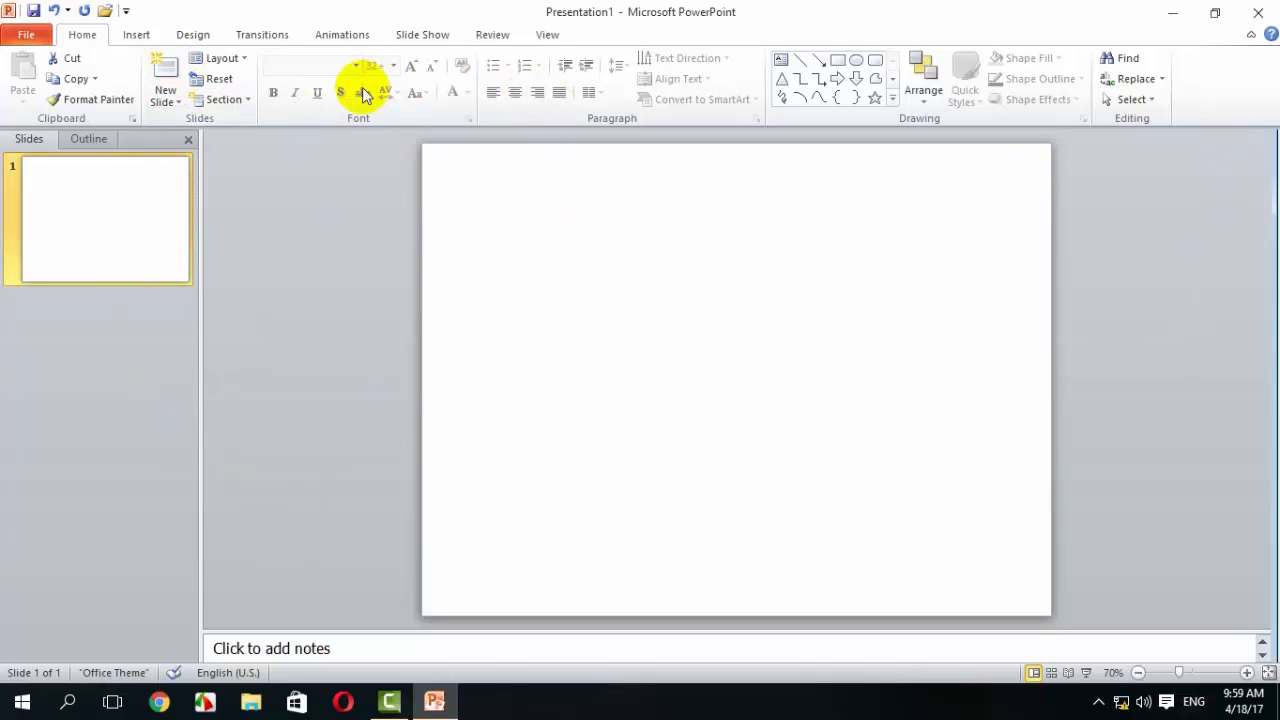
left_click(620, 237)
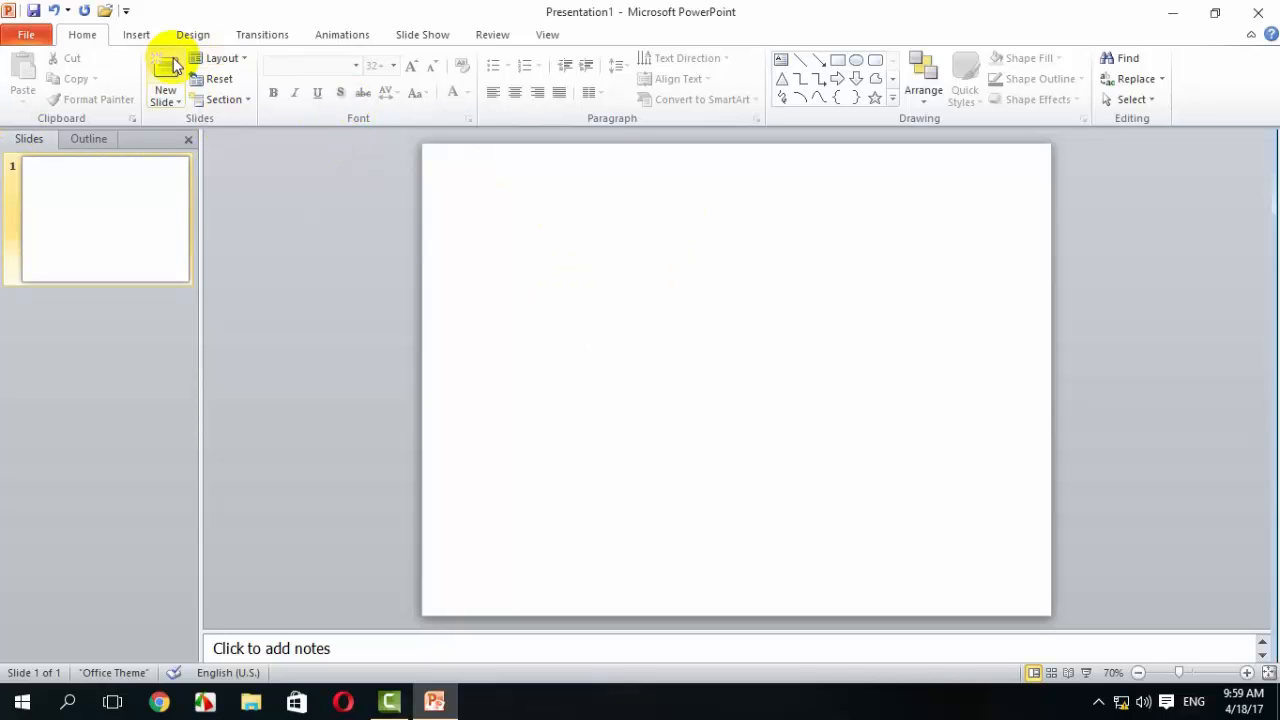
- Insert a text box in the upper part of the slide reading "My name is" followed by the person's first name
left_click(782, 62)
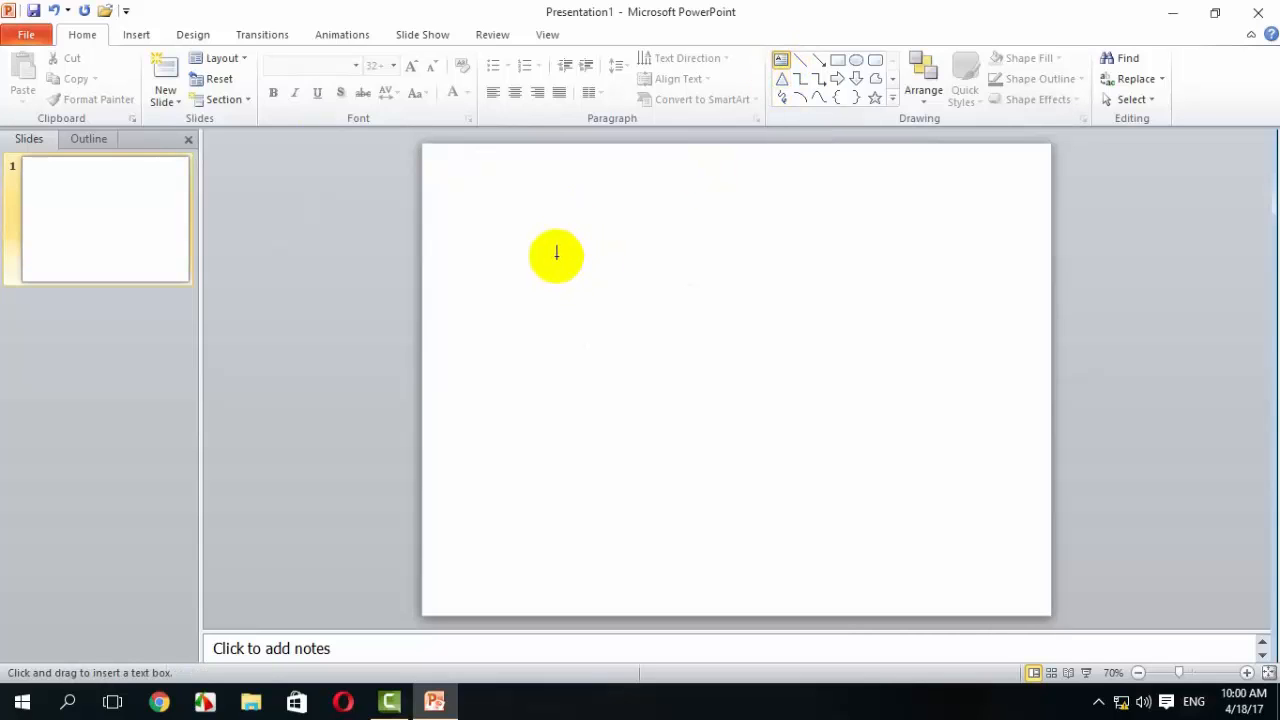
left_click(536, 229)
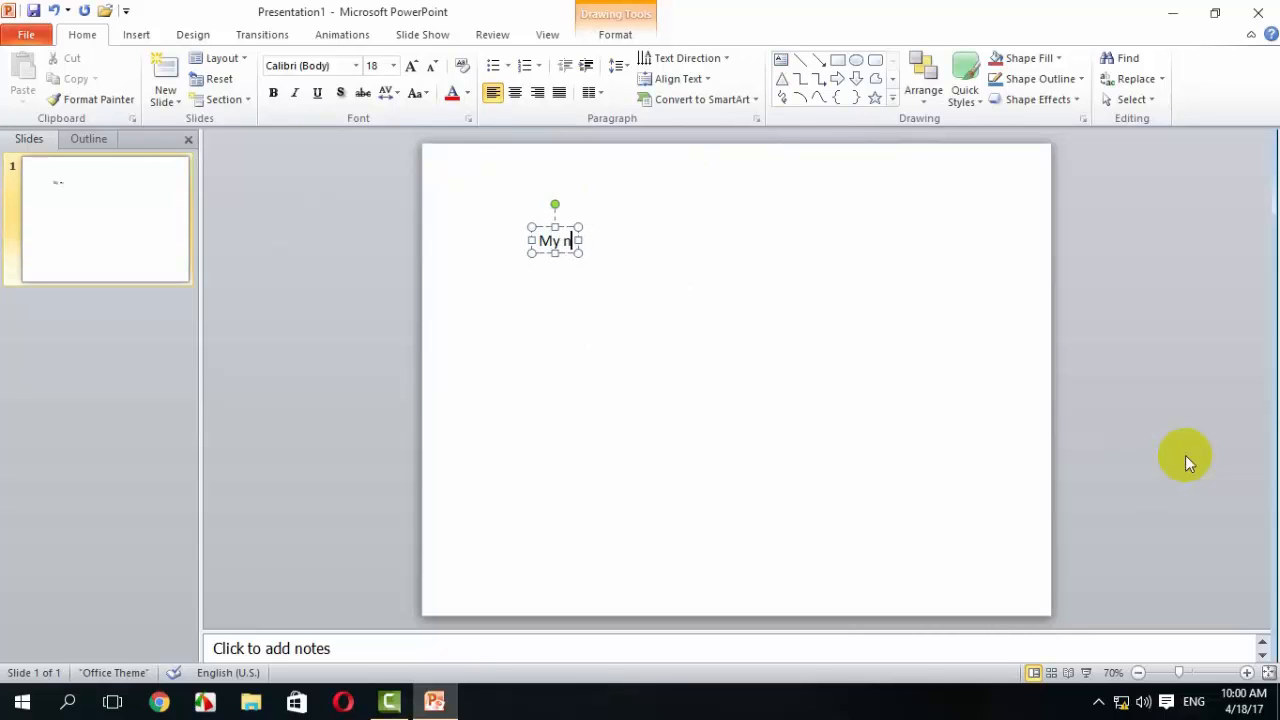
type("My name is Russel")
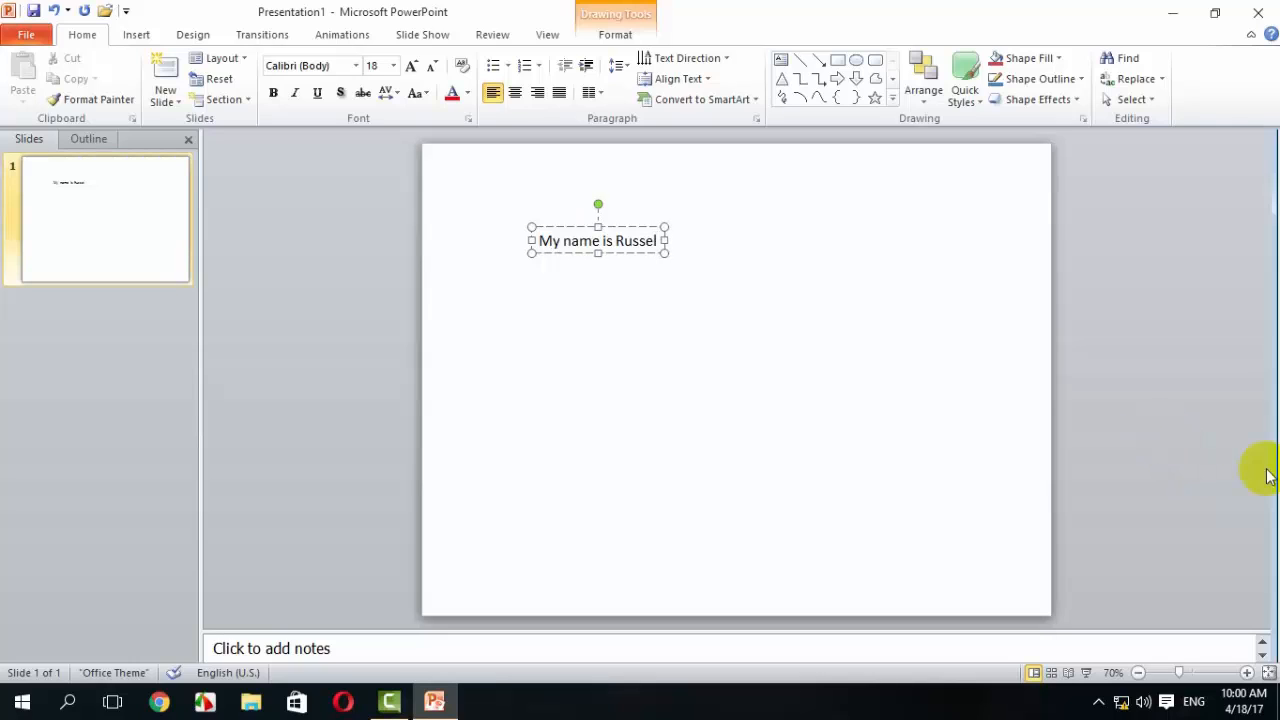
left_click(901, 406)
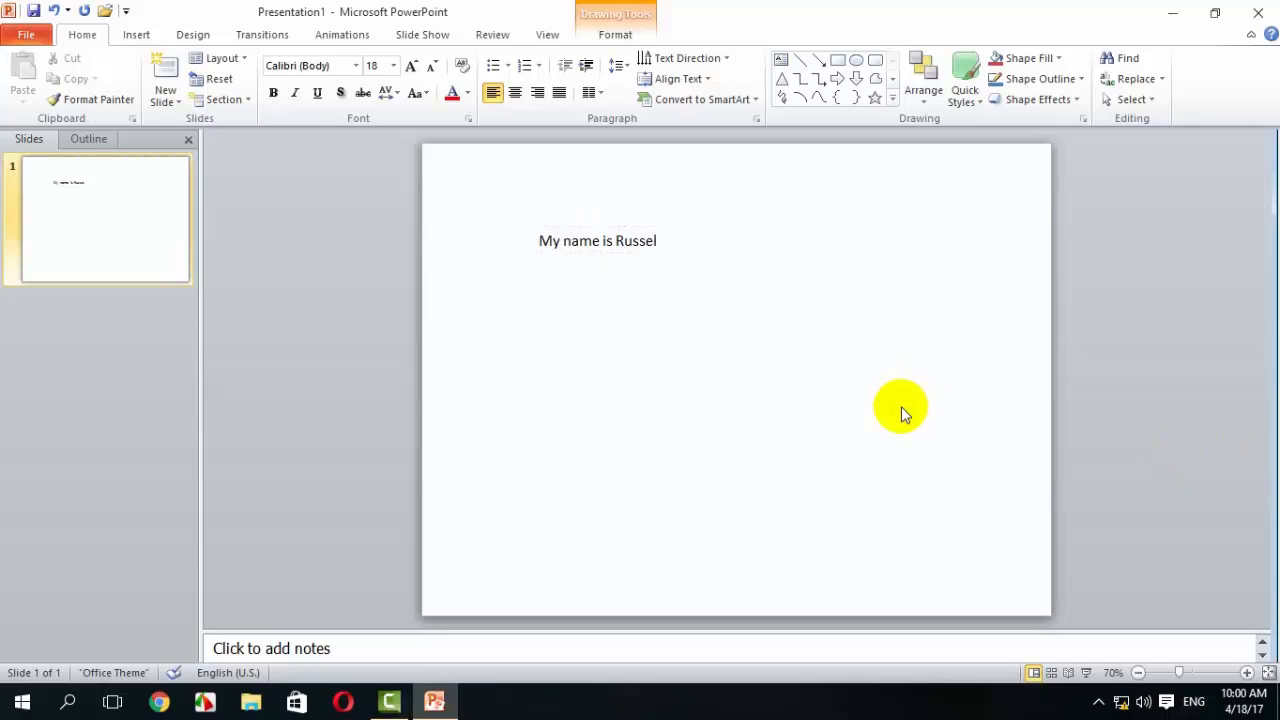
- Move the name text box slightly up and to the right, closer to the slide's horizontal center
left_click(632, 240)
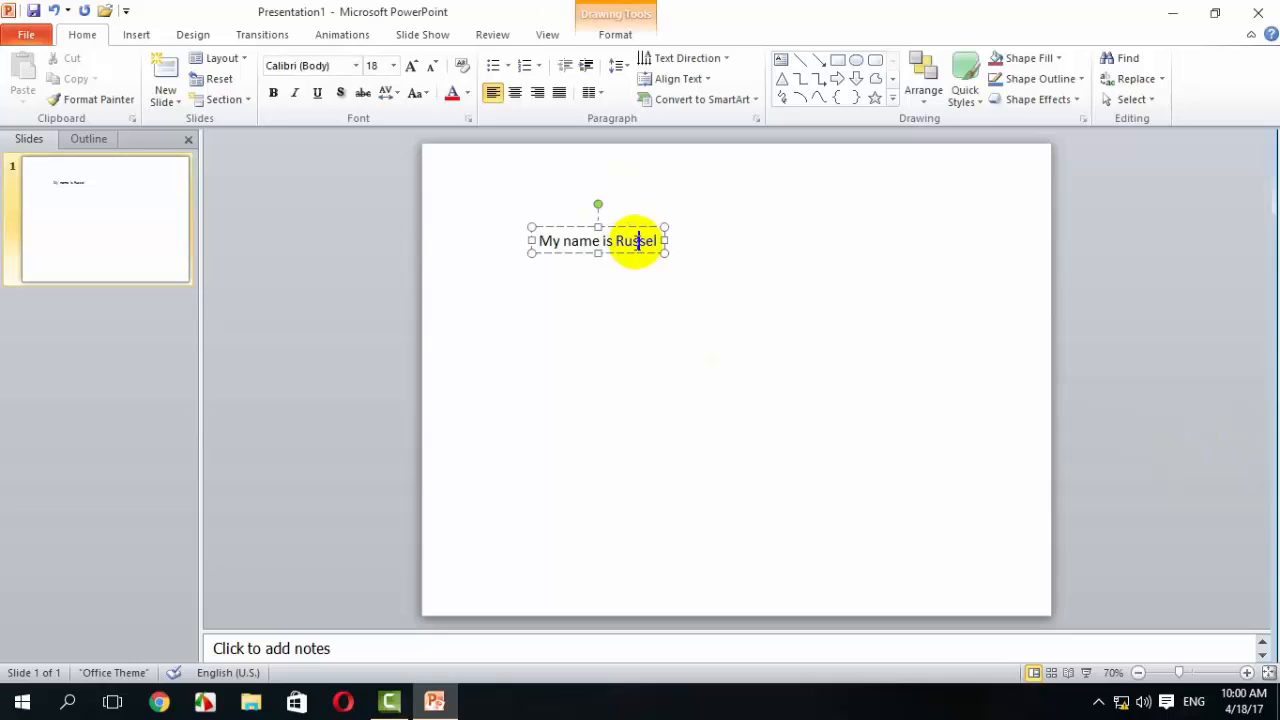
left_click_drag(637, 228, 695, 205)
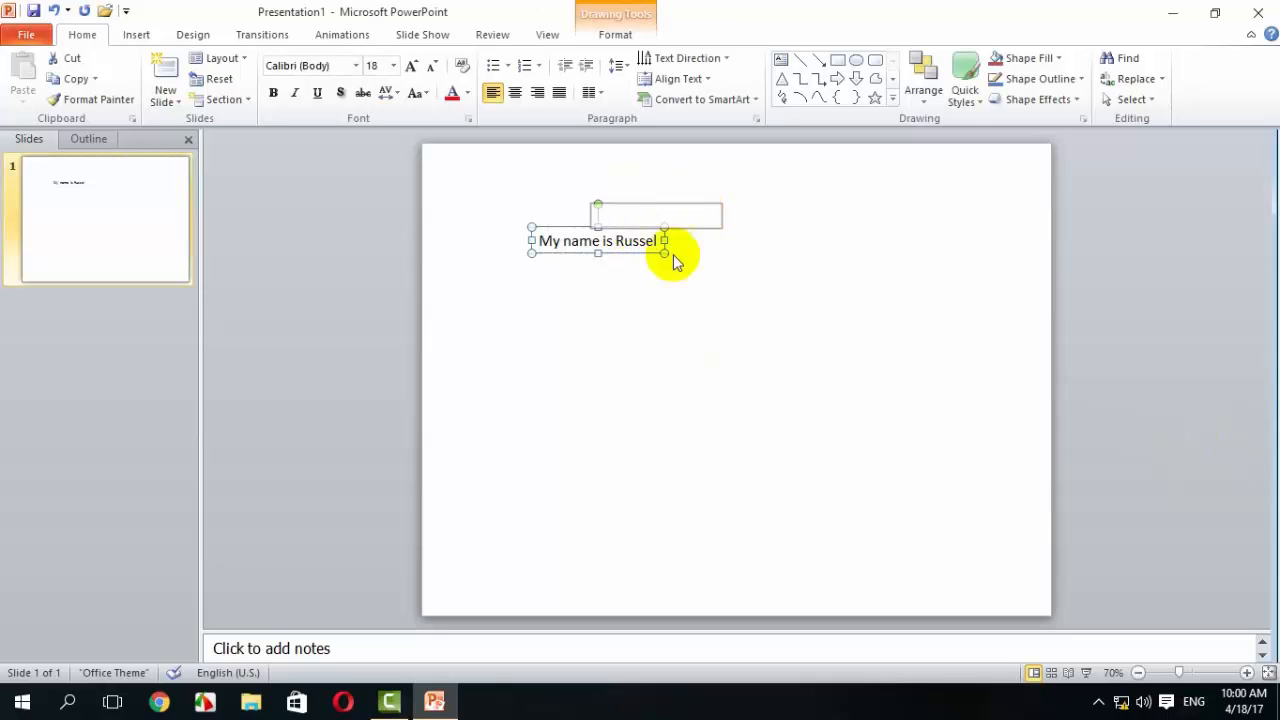
left_click(617, 343)
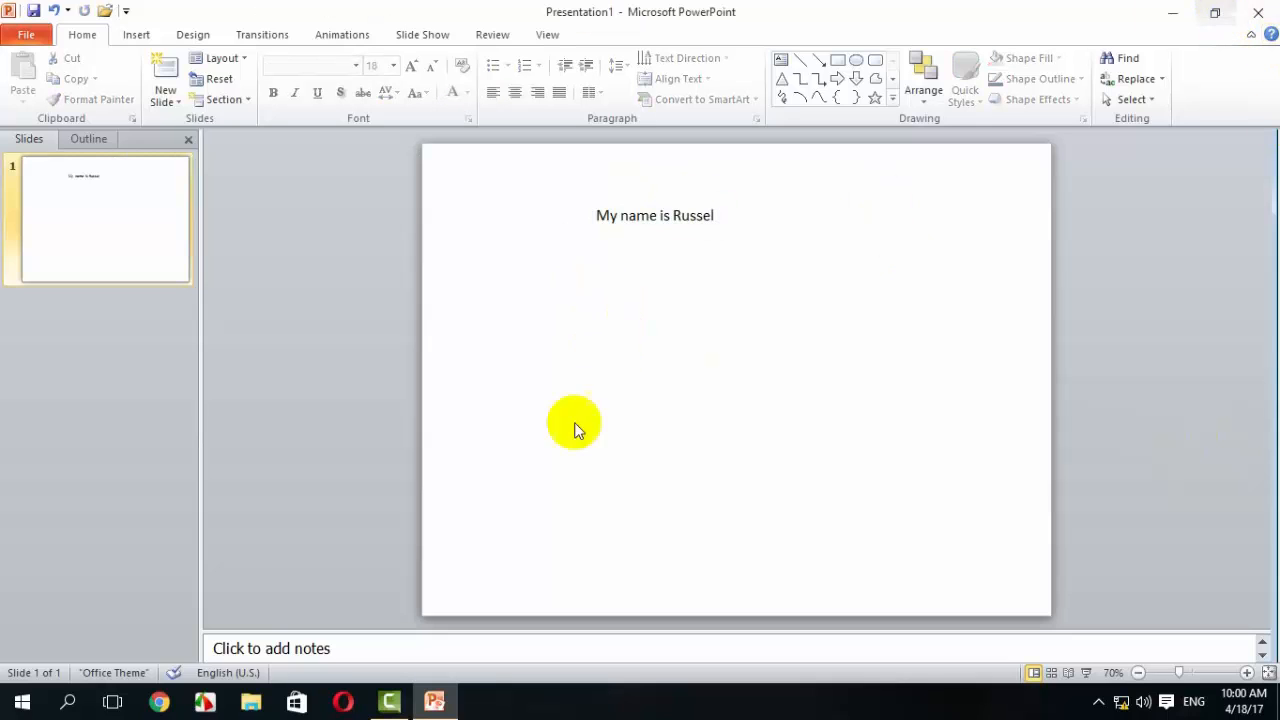
- Place an empty text box below the name line, near the slide's left edge
left_click(783, 64)
left_click(466, 284)
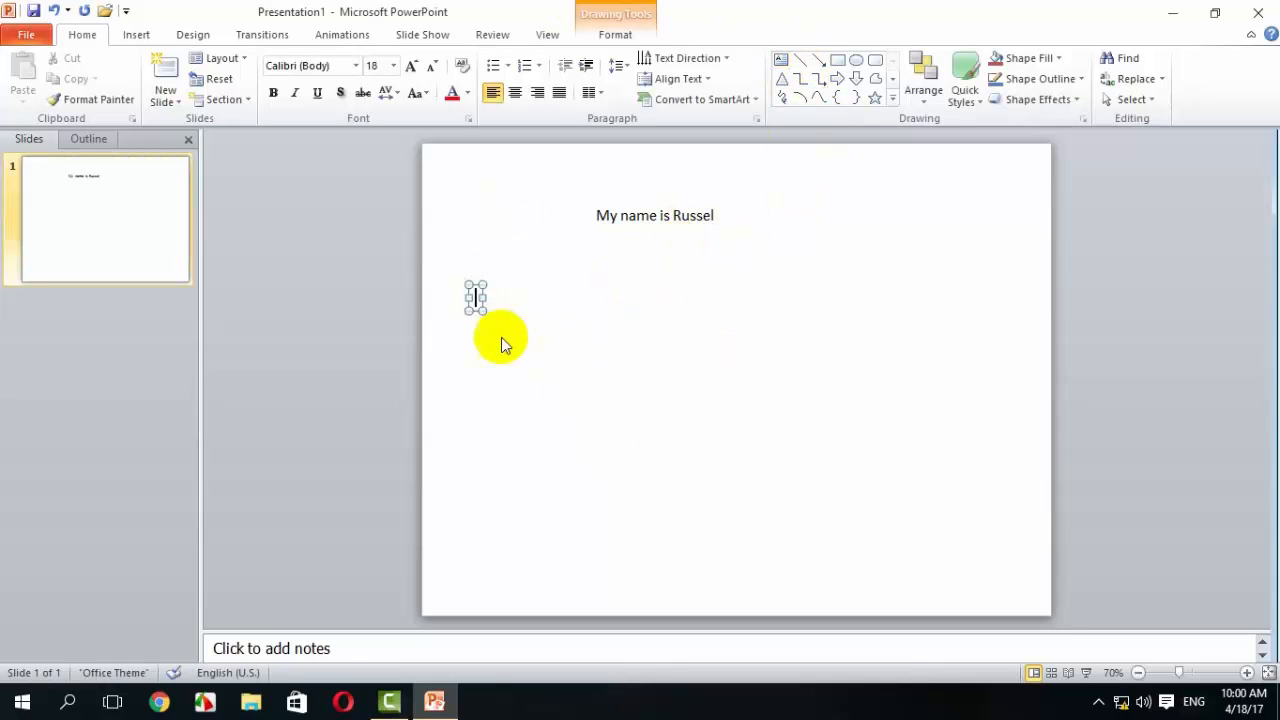
- Open the New Text Document file from the desktop in Notepad and copy all of its text
left_click(1173, 14)
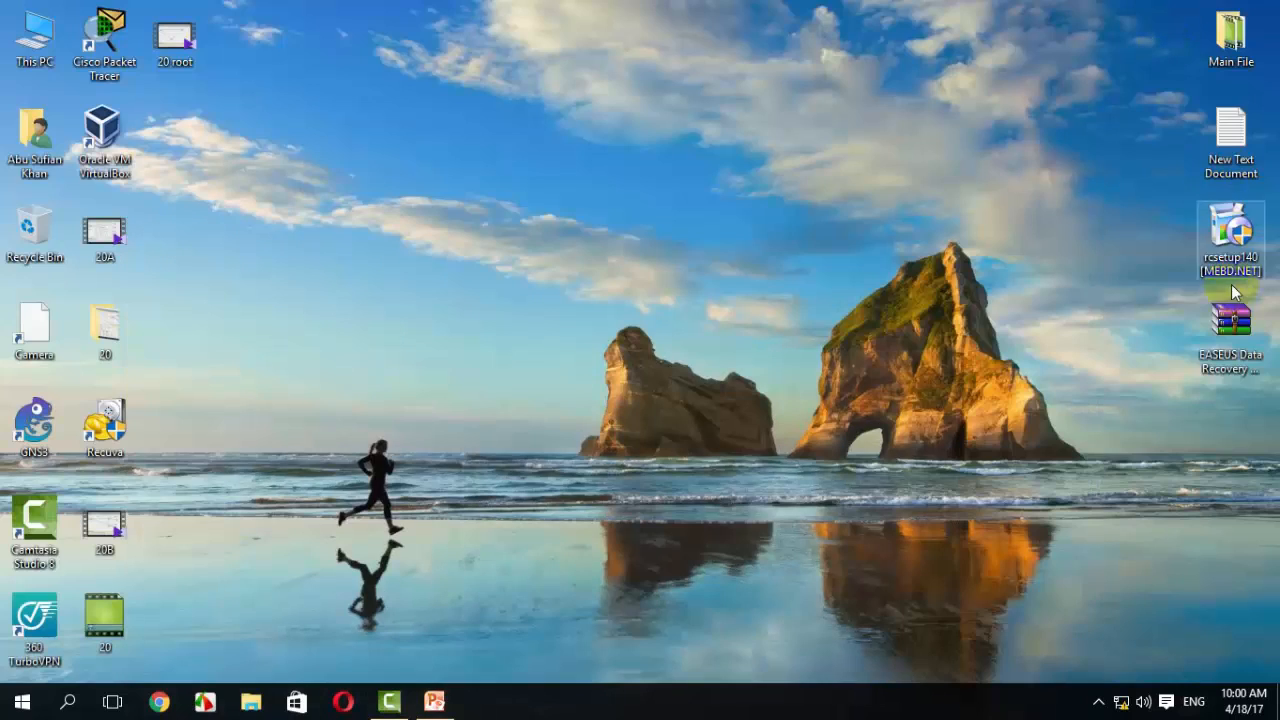
double_click(1232, 146)
left_click_drag(203, 378, 45, 290)
key("ctrl+c")
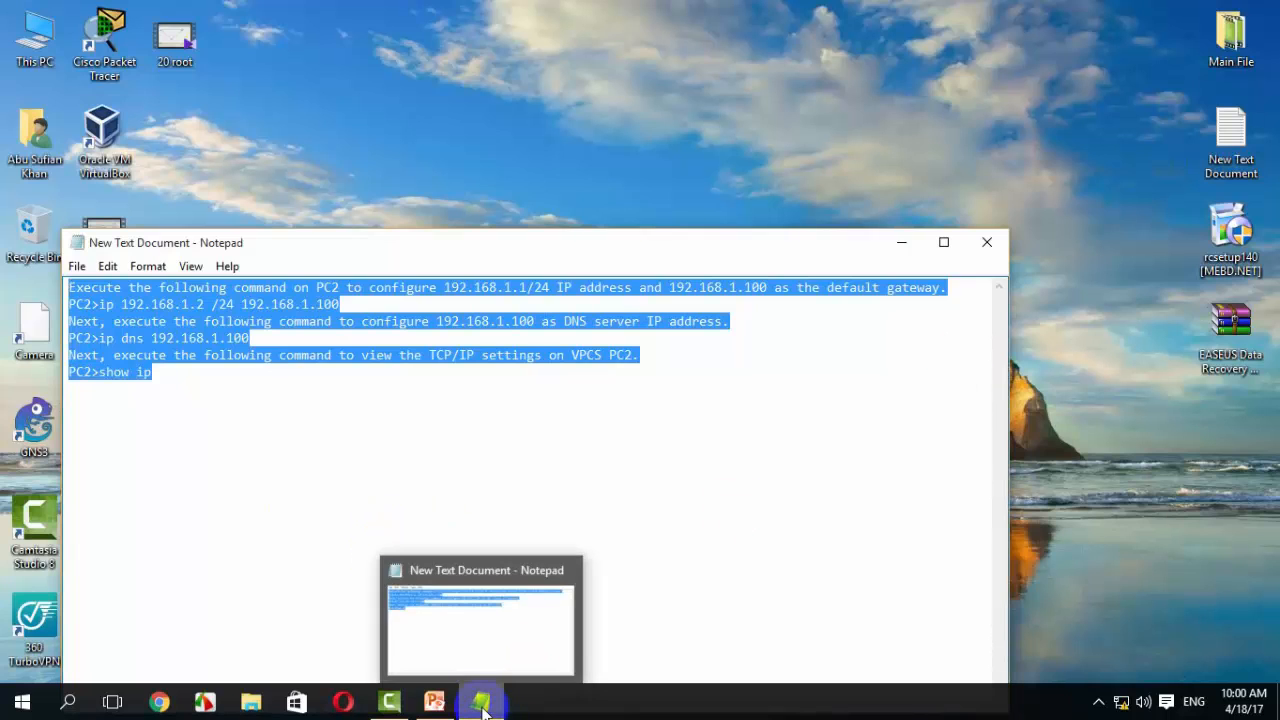
- Switch back to PowerPoint, paste the copied text into the empty text box and dismiss the language identification error
left_click(434, 702)
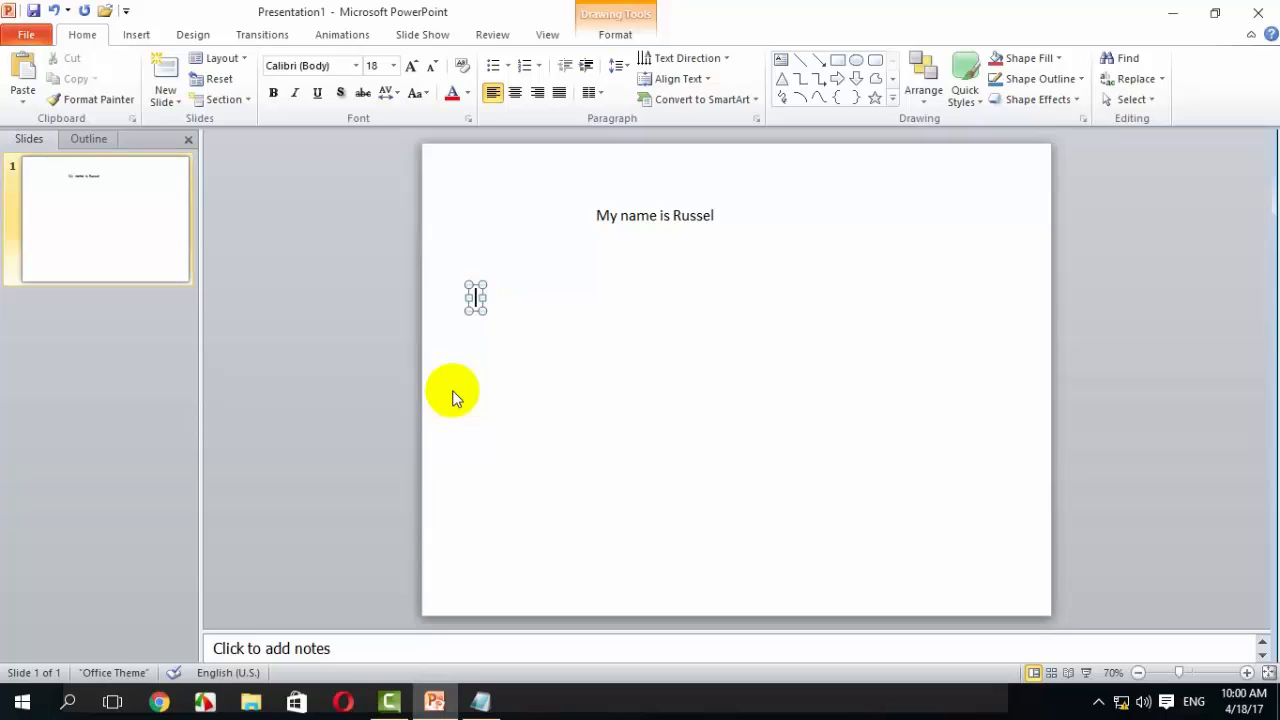
key("ctrl+v")
left_click(642, 405)
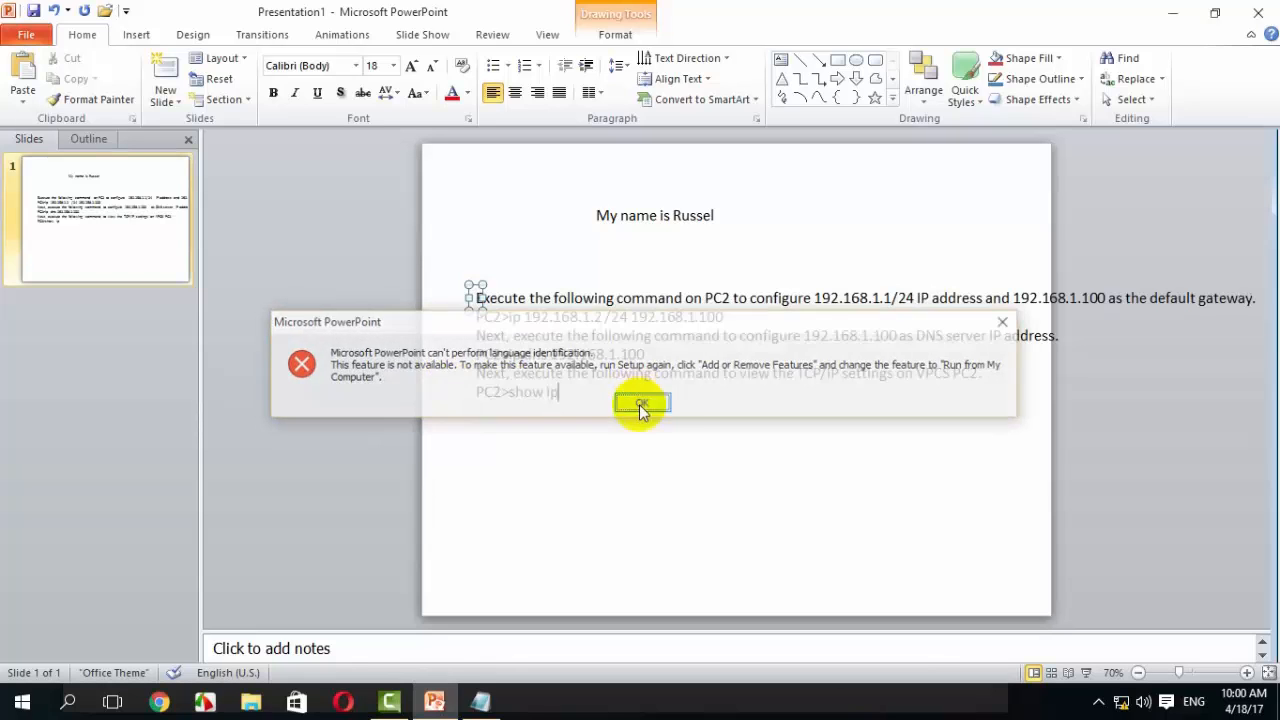
left_click(735, 510)
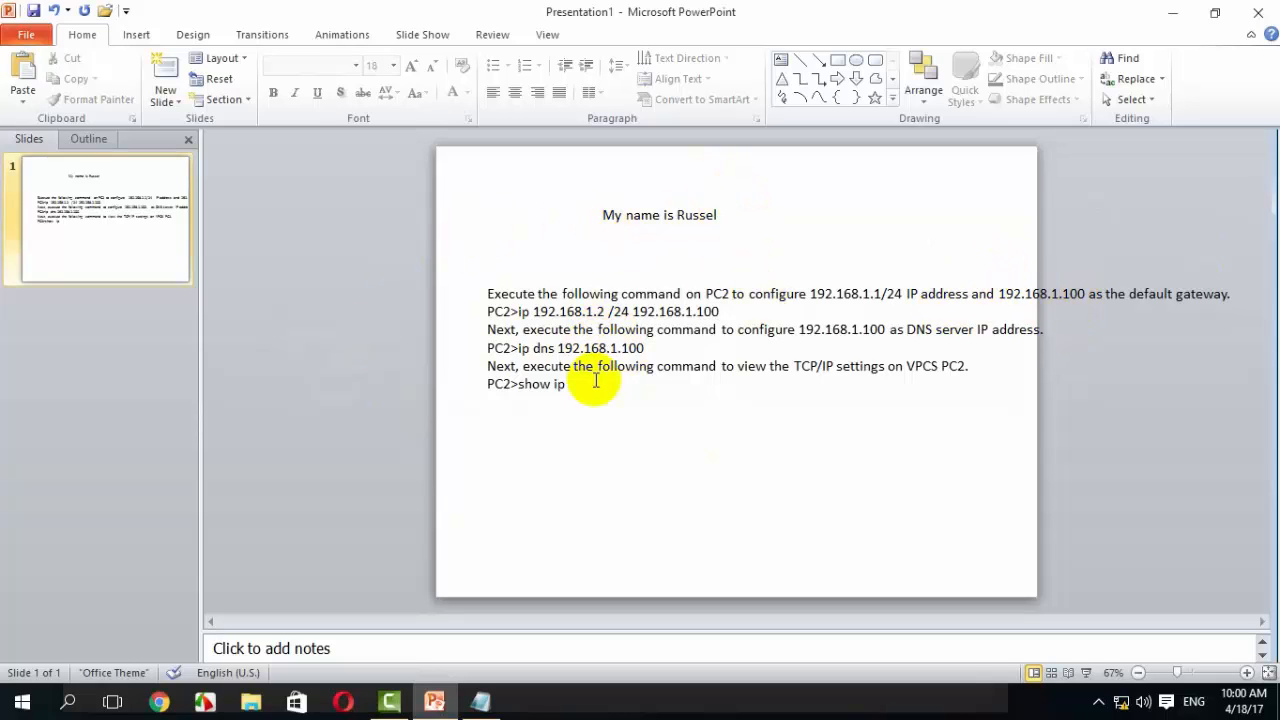
left_click(604, 214)
left_click_drag(604, 214, 714, 191)
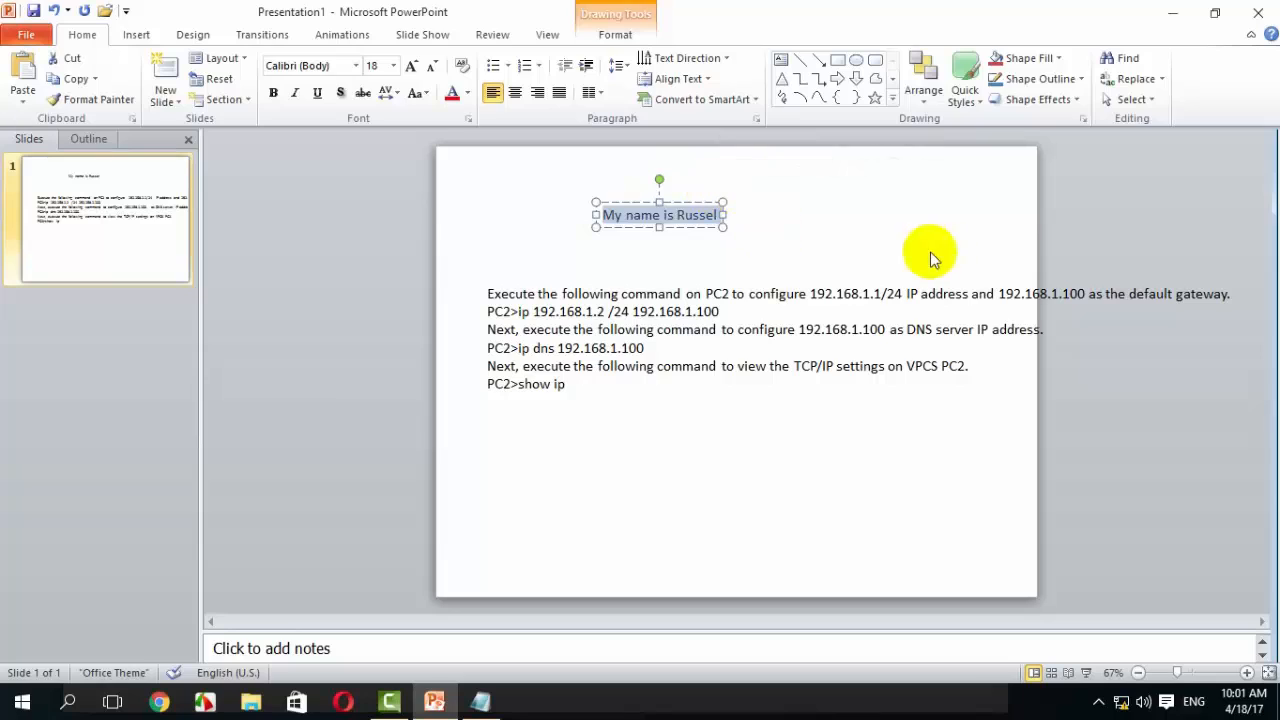
left_click(770, 243)
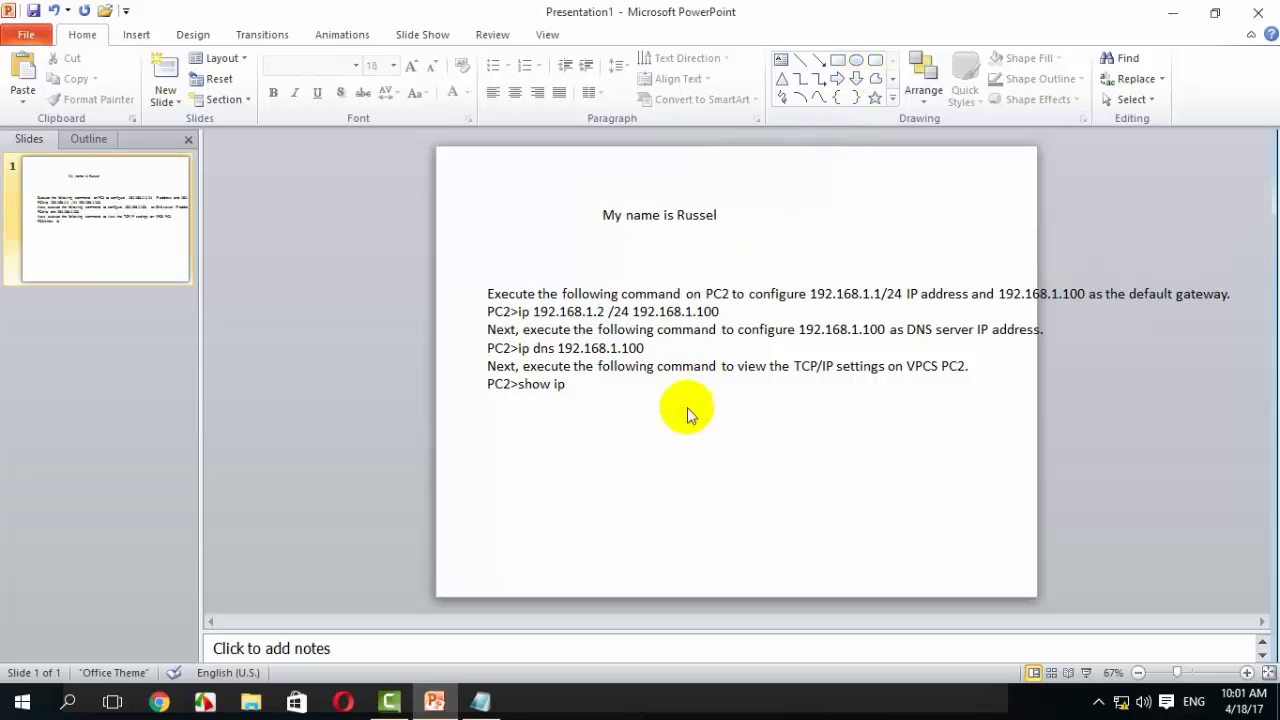
- Delete the pasted text box that runs past the slide's right edge
left_click(668, 284)
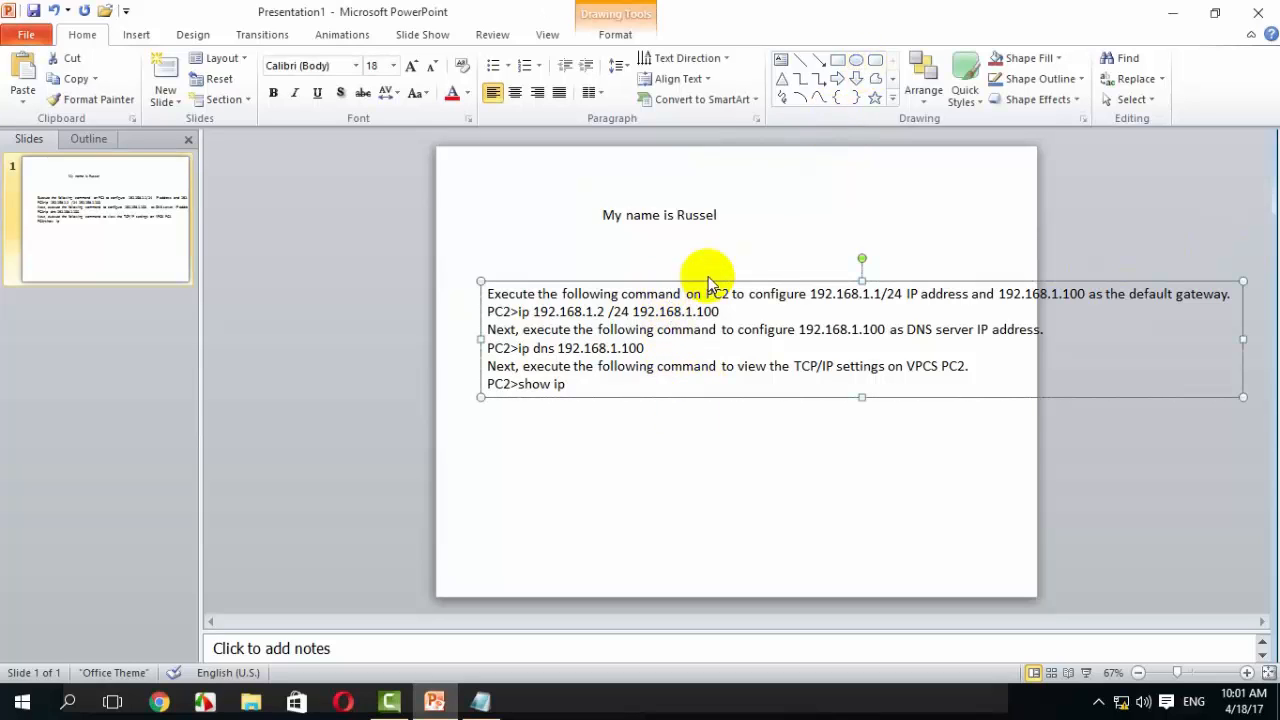
key("Delete")
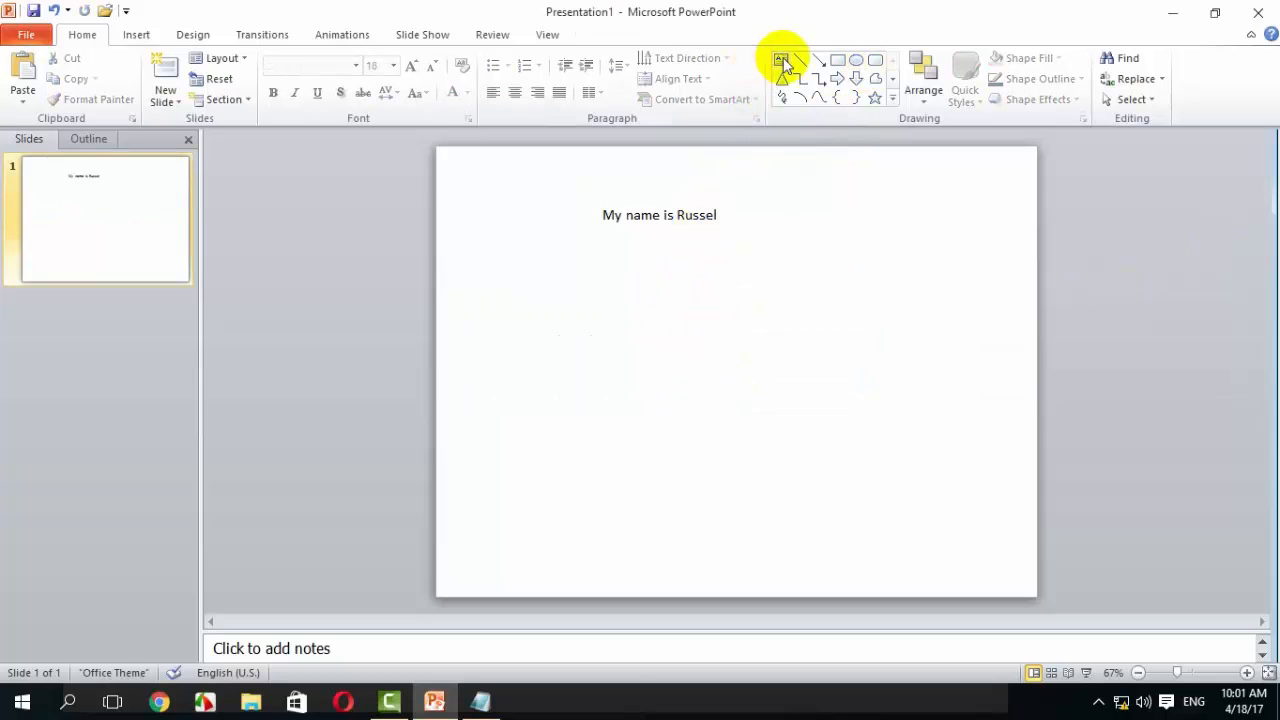
- Draw a text box spanning nearly the full slide width below the name line and paste the copied text into it
left_click(781, 61)
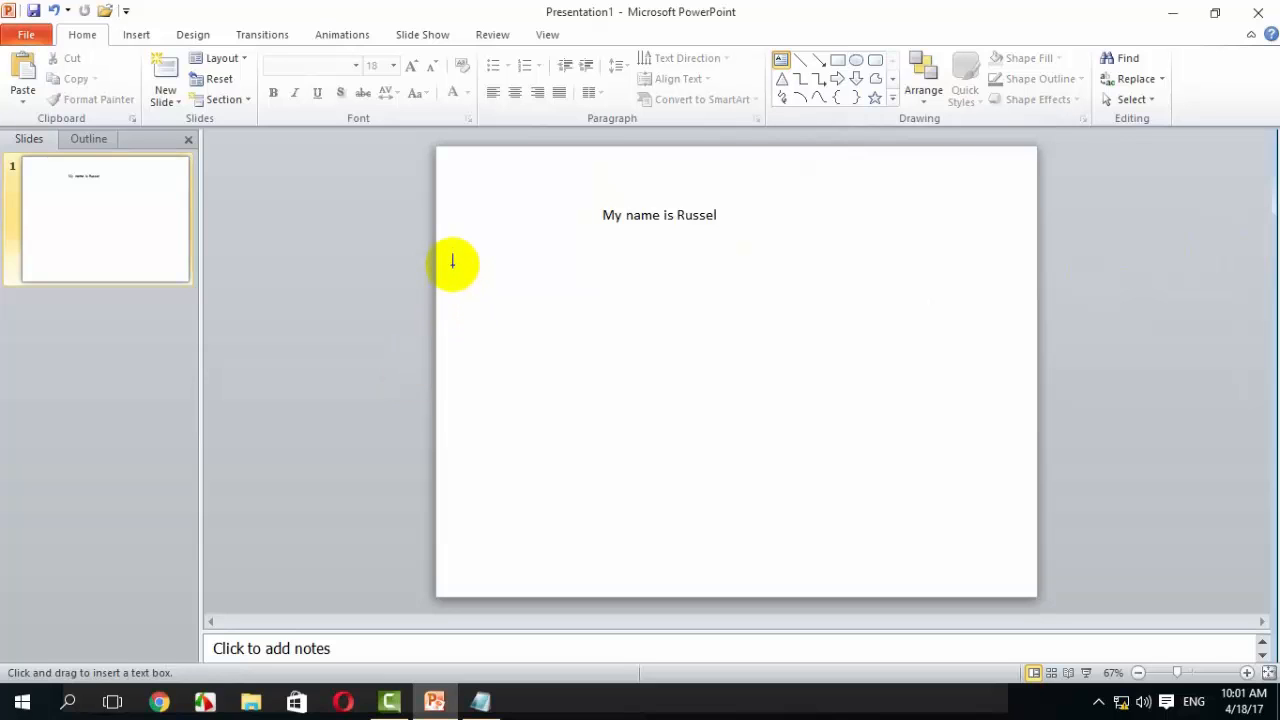
mouse_move(452, 264)
left_mouse_down()
mouse_move(569, 343)
mouse_move(929, 474)
mouse_move(1021, 589)
mouse_move(1014, 420)
mouse_move(1024, 462)
left_mouse_up()
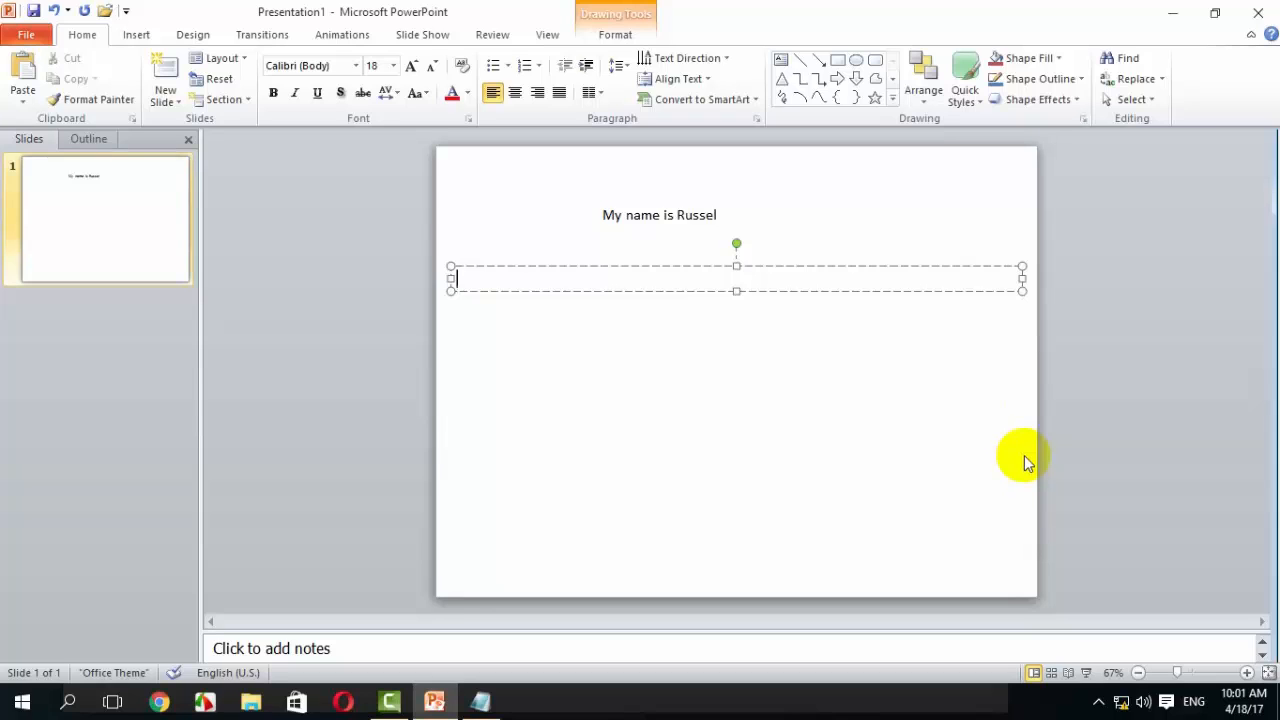
key("ctrl+v")
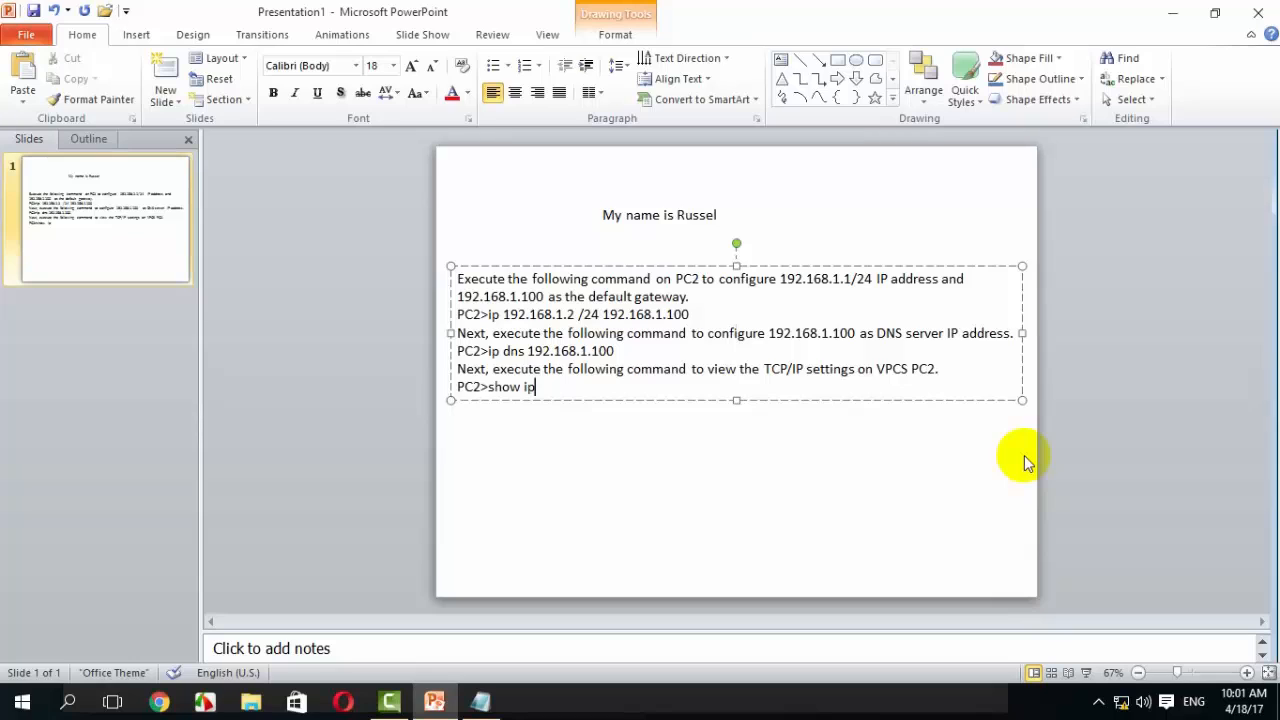
left_click(781, 512)
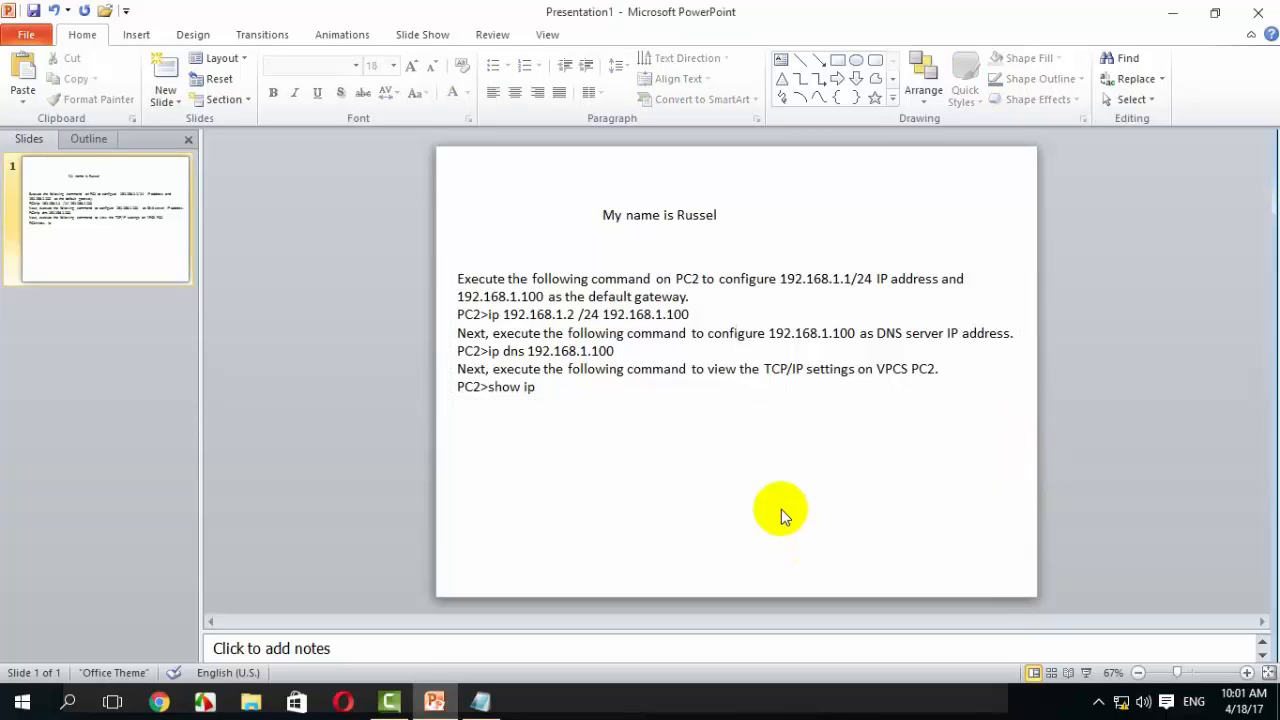
- Try to reduce the height of the pasted text box from its lower and upper edges
left_click(751, 278)
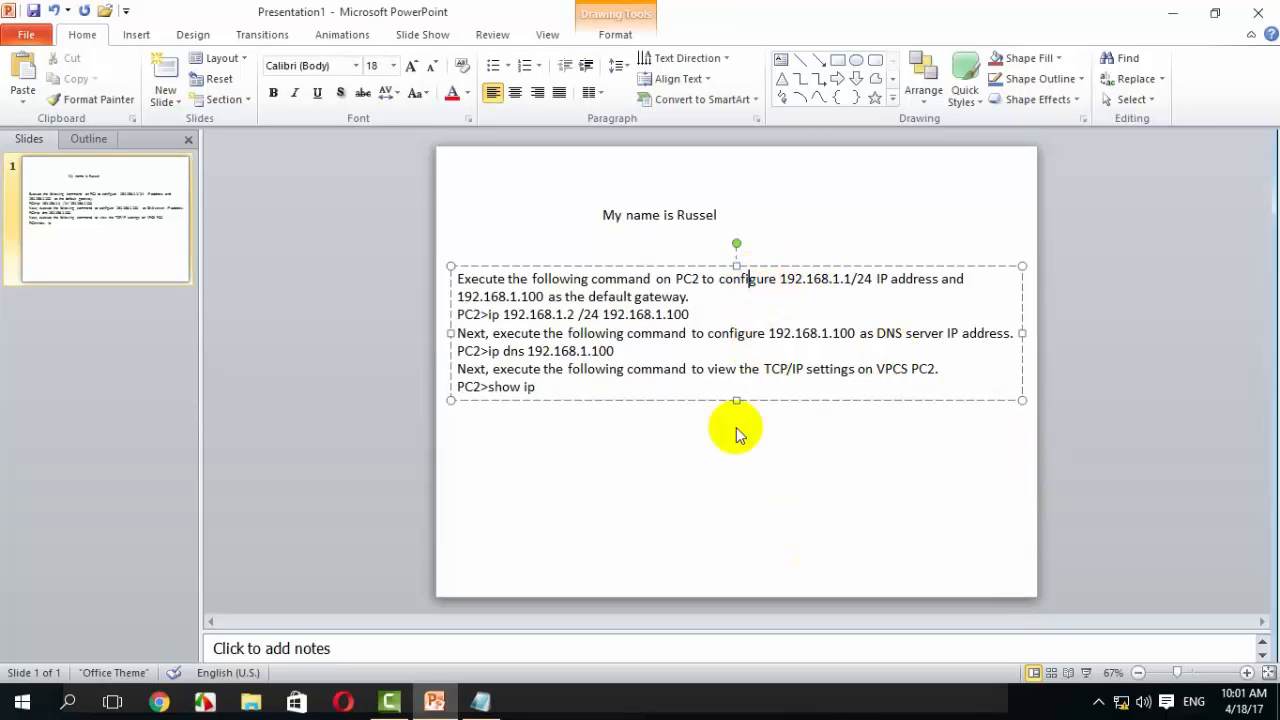
left_click(737, 401)
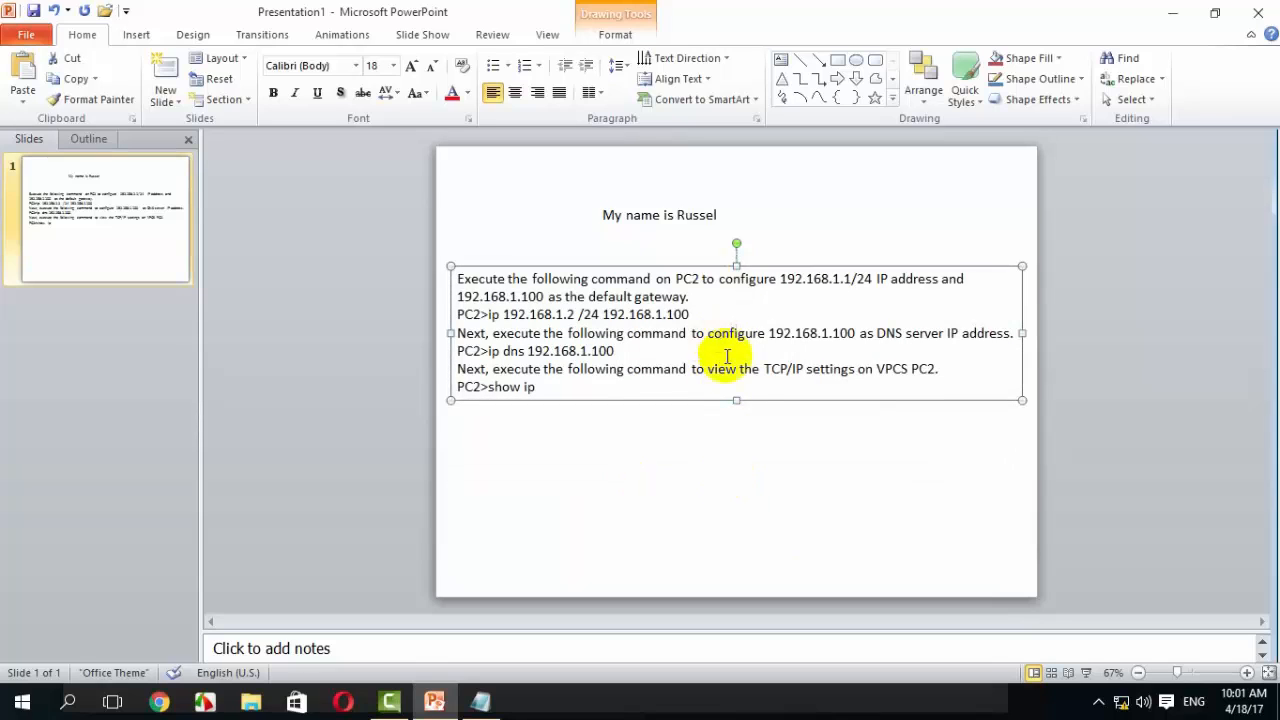
left_click_drag(737, 400, 737, 330)
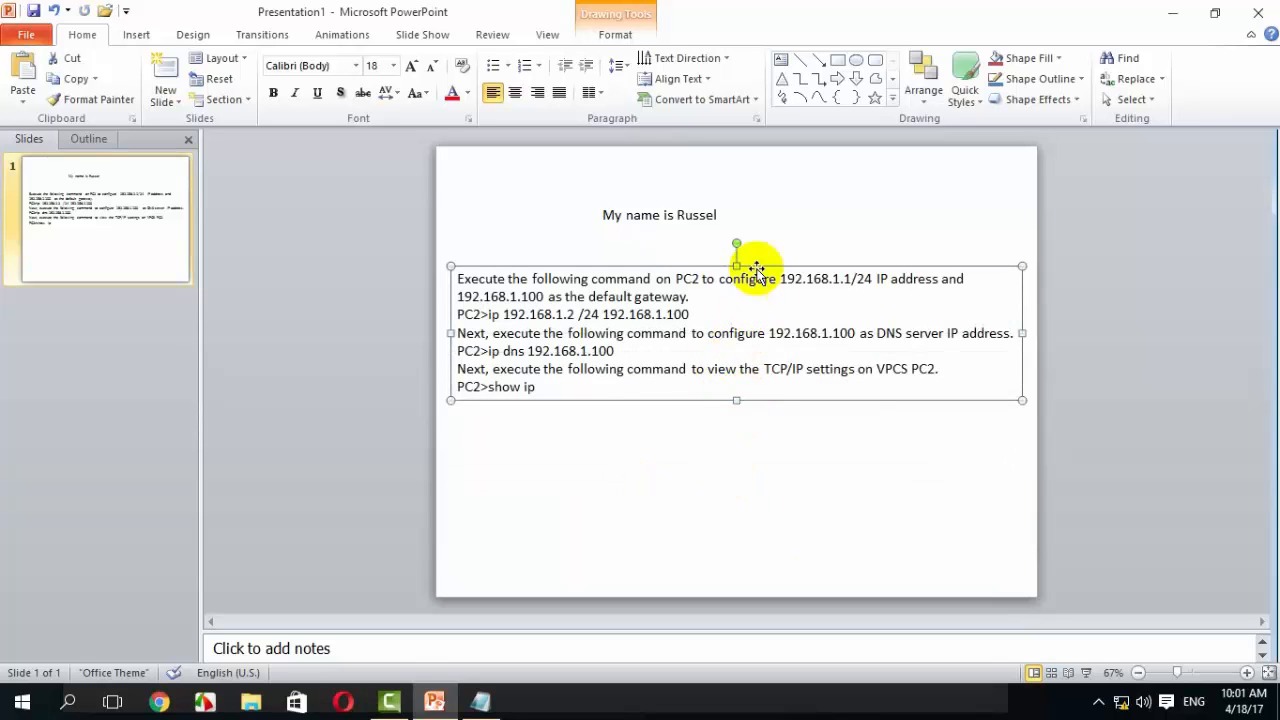
left_click_drag(738, 267, 741, 308)
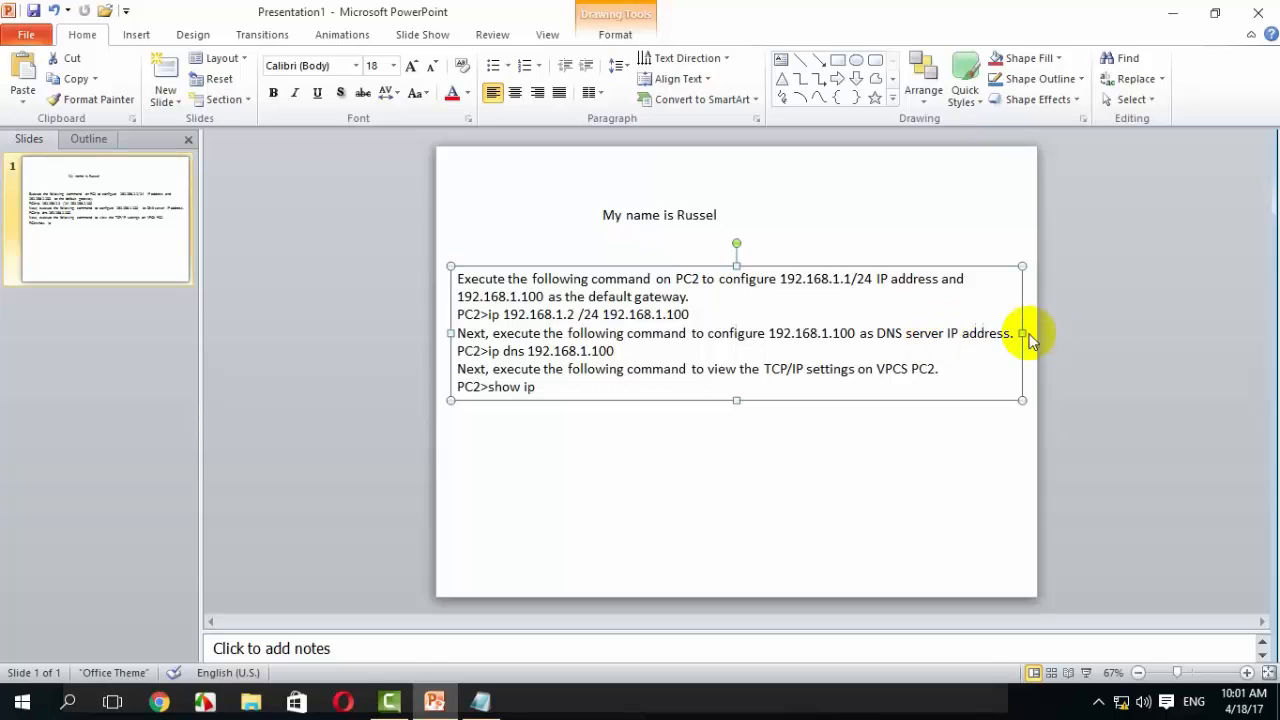
- Narrow the pasted text box to about a third of the slide width and widen it back to nearly the full slide width
left_click_drag(1023, 334, 640, 370)
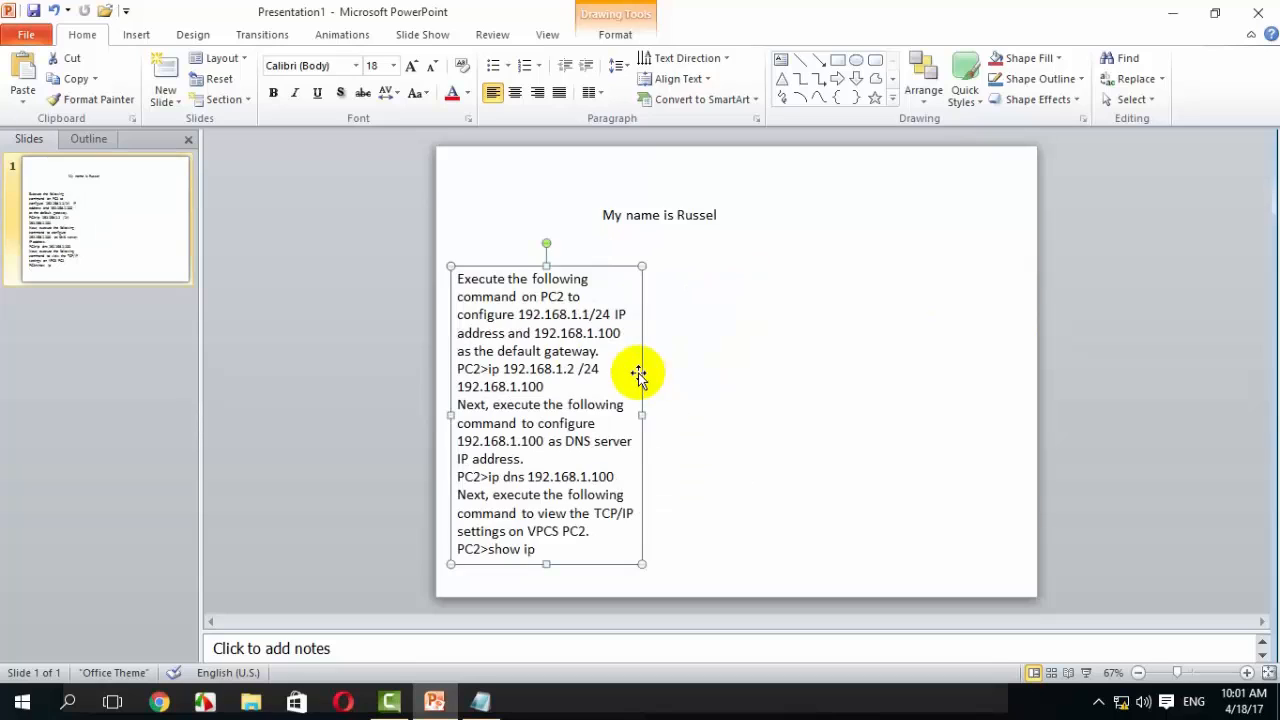
left_click(850, 315)
left_click(593, 441)
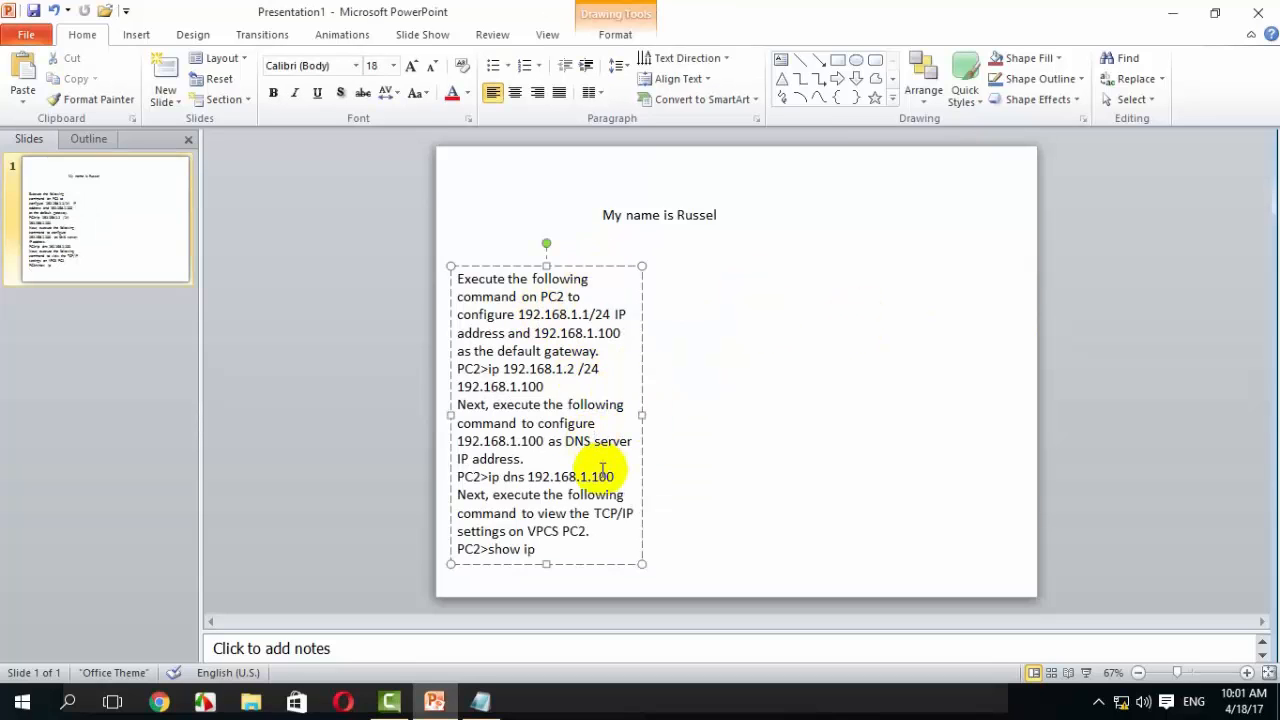
left_click_drag(645, 414, 1021, 341)
left_click(661, 216)
left_click(835, 194)
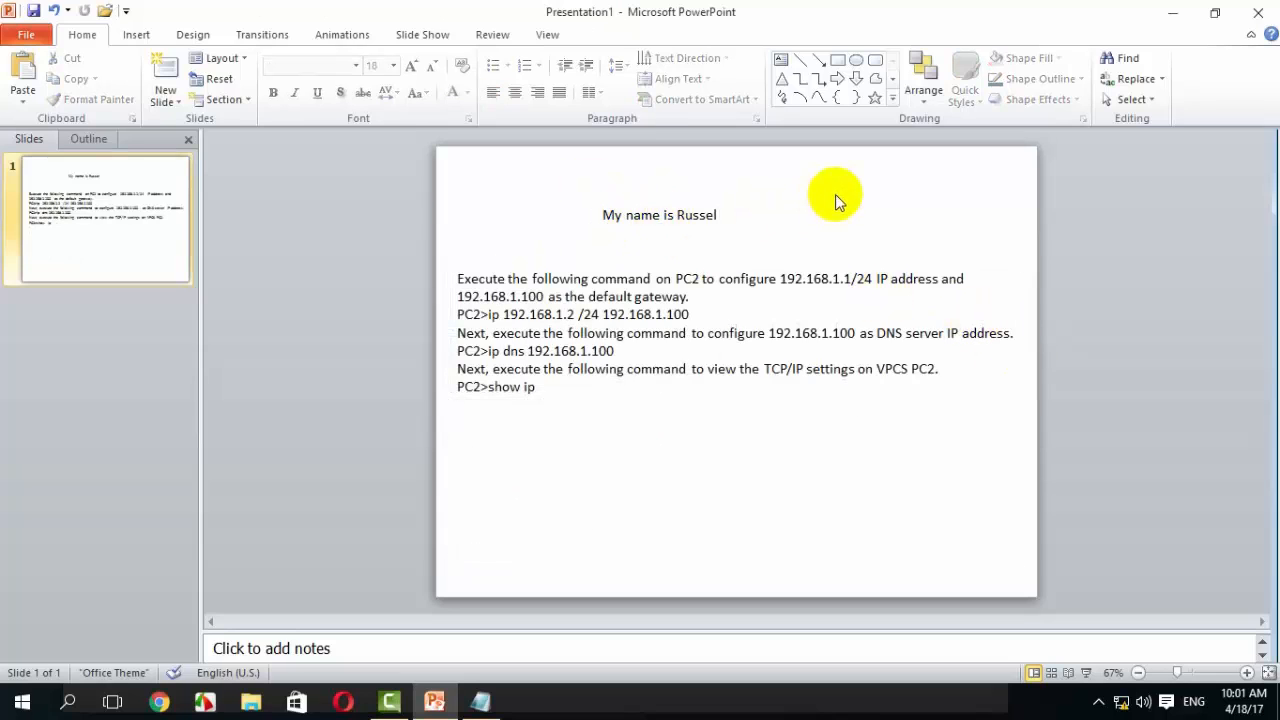
- Look over the Font dialog's options for the pasted command text and close the dialog without changes
left_click(679, 280)
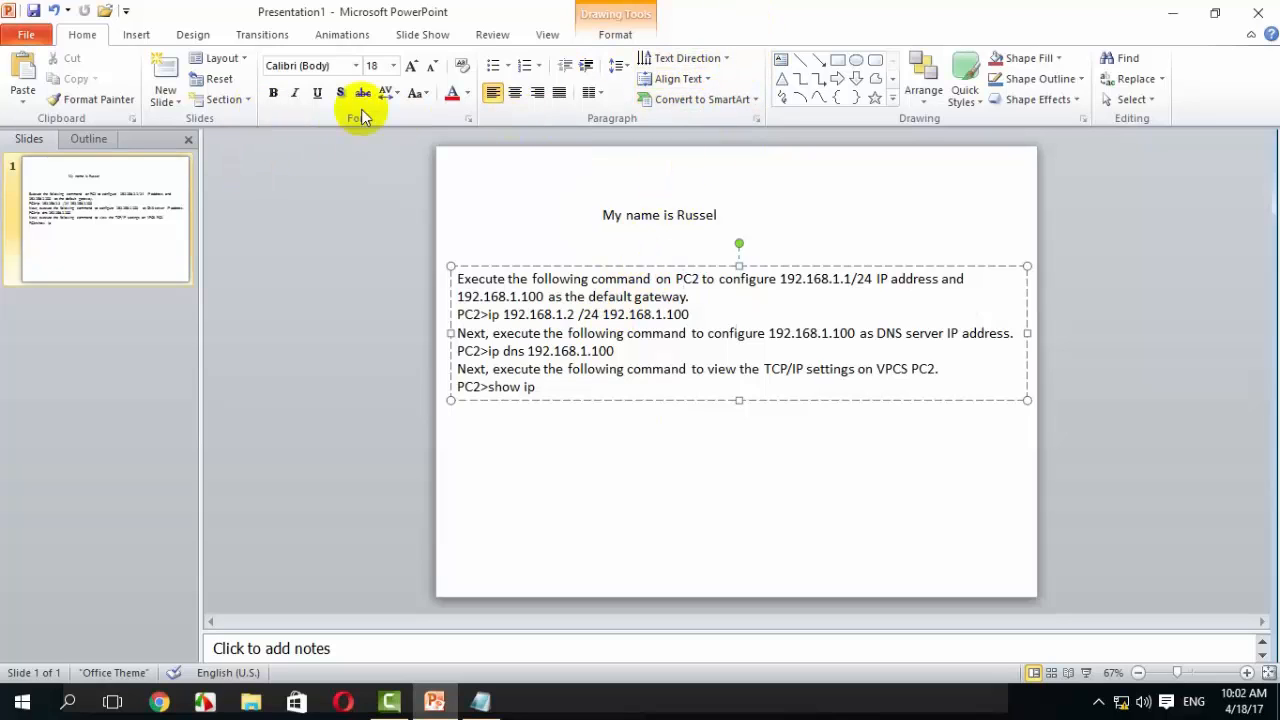
left_click(468, 118)
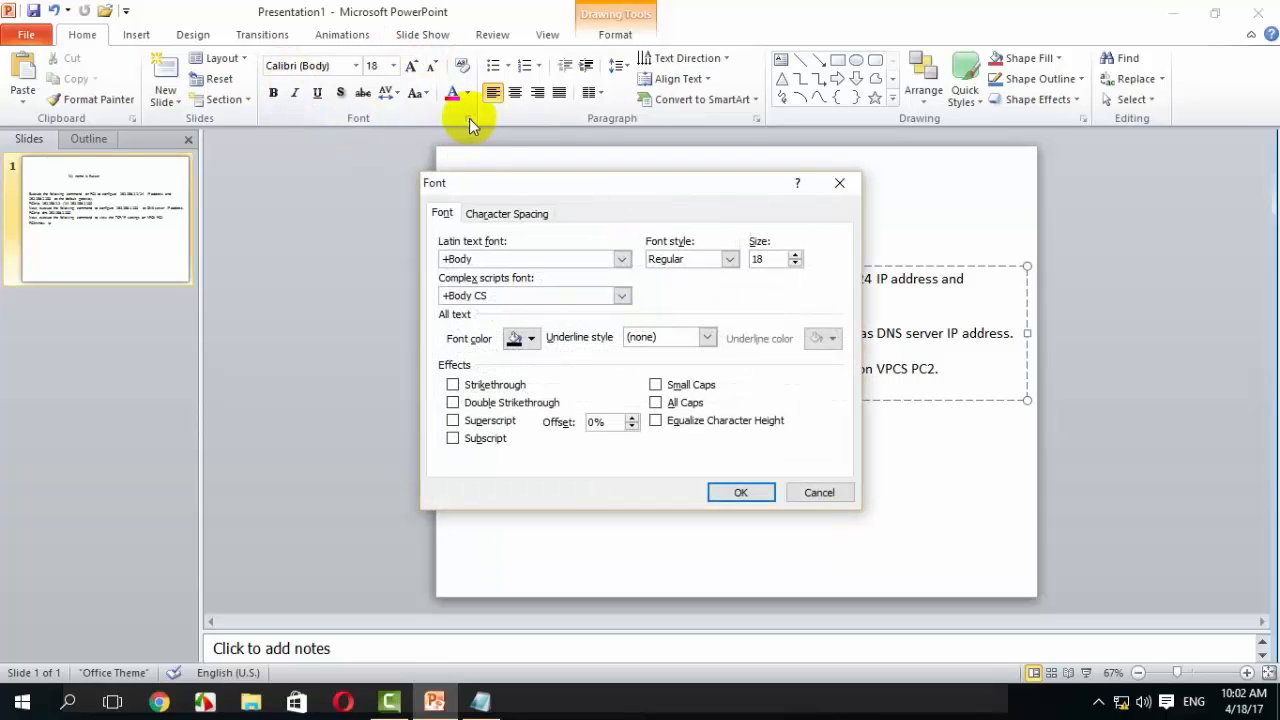
left_click(840, 185)
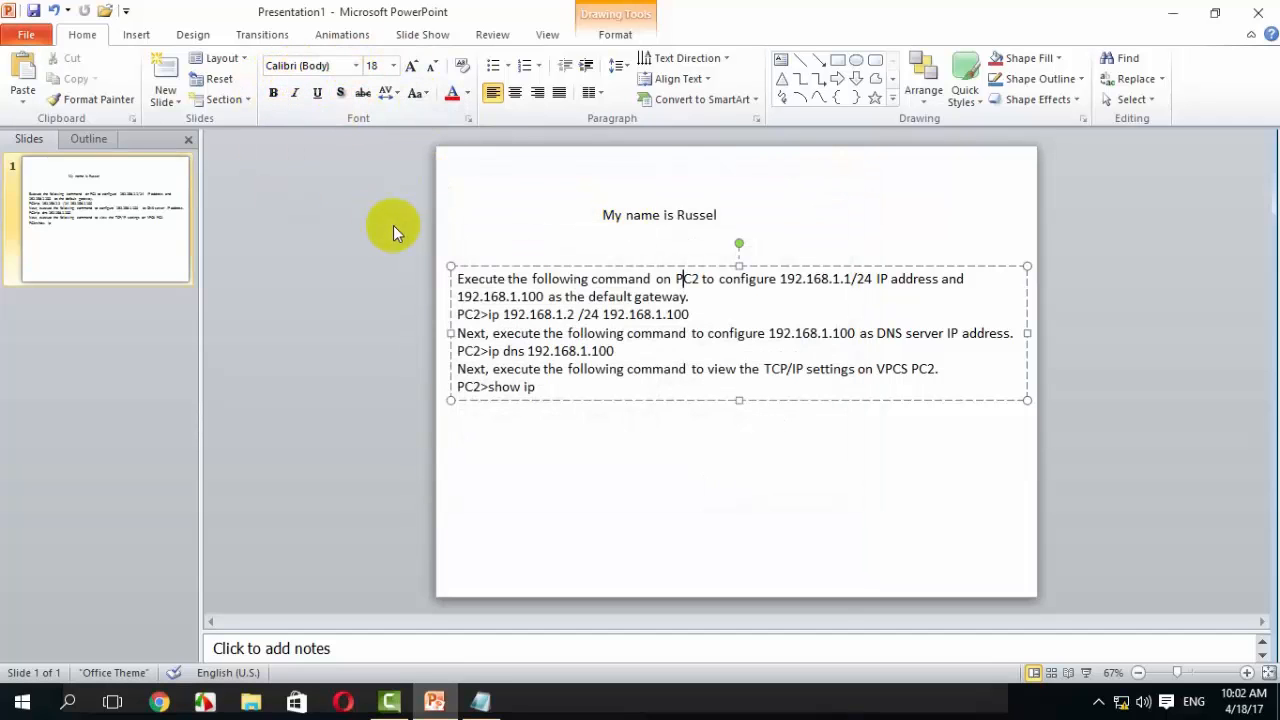
left_click(760, 230)
left_click(722, 266)
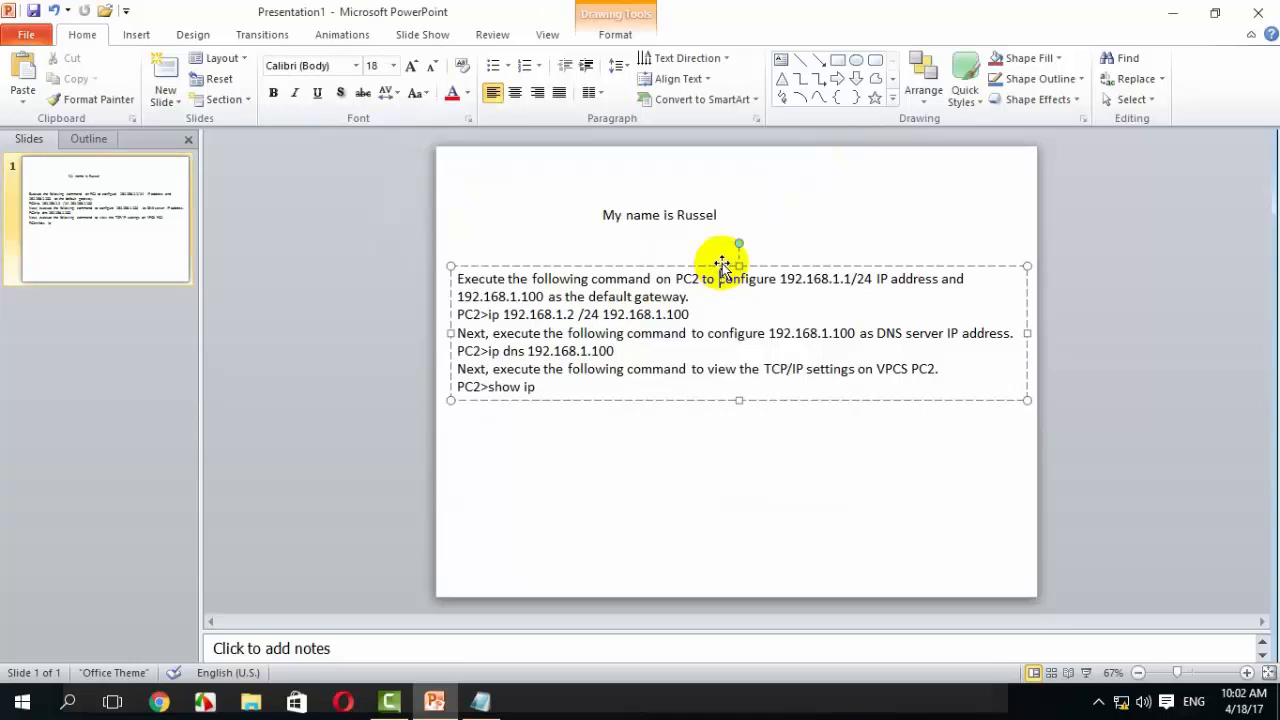
- Make all of the pasted command text bold, italic and underlined
left_click_drag(547, 387, 391, 234)
left_click(274, 94)
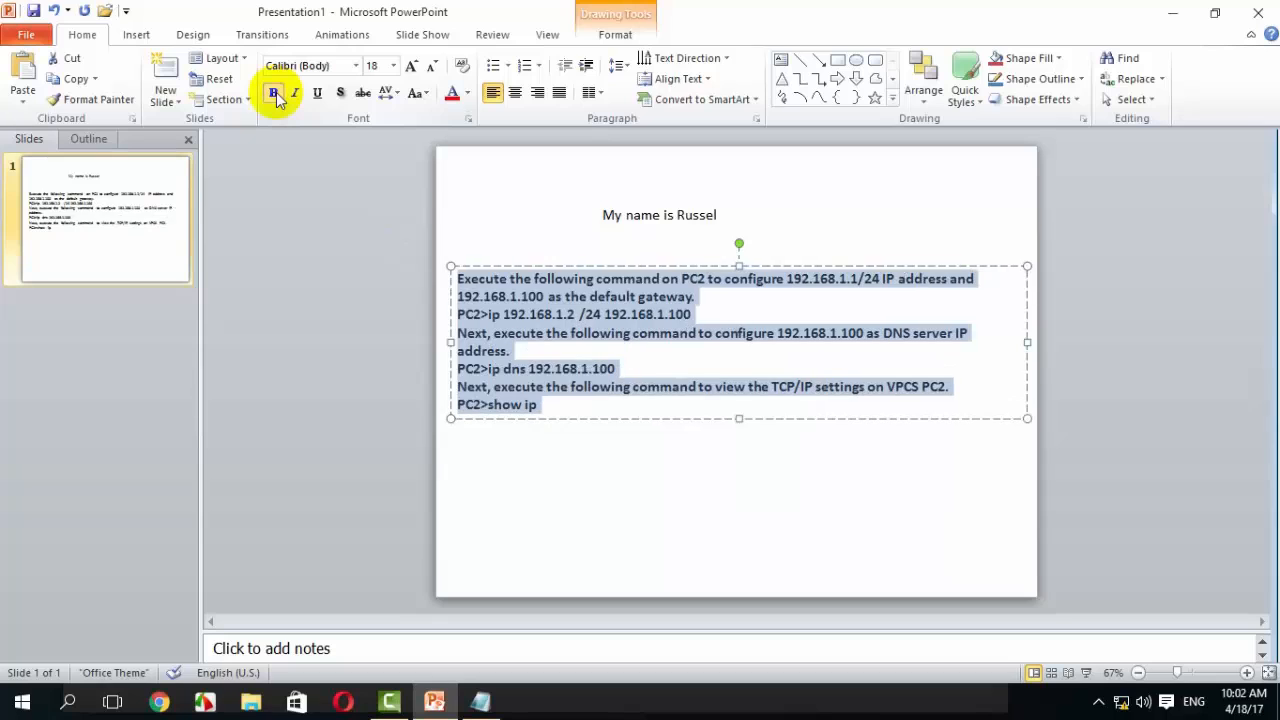
left_click(296, 94)
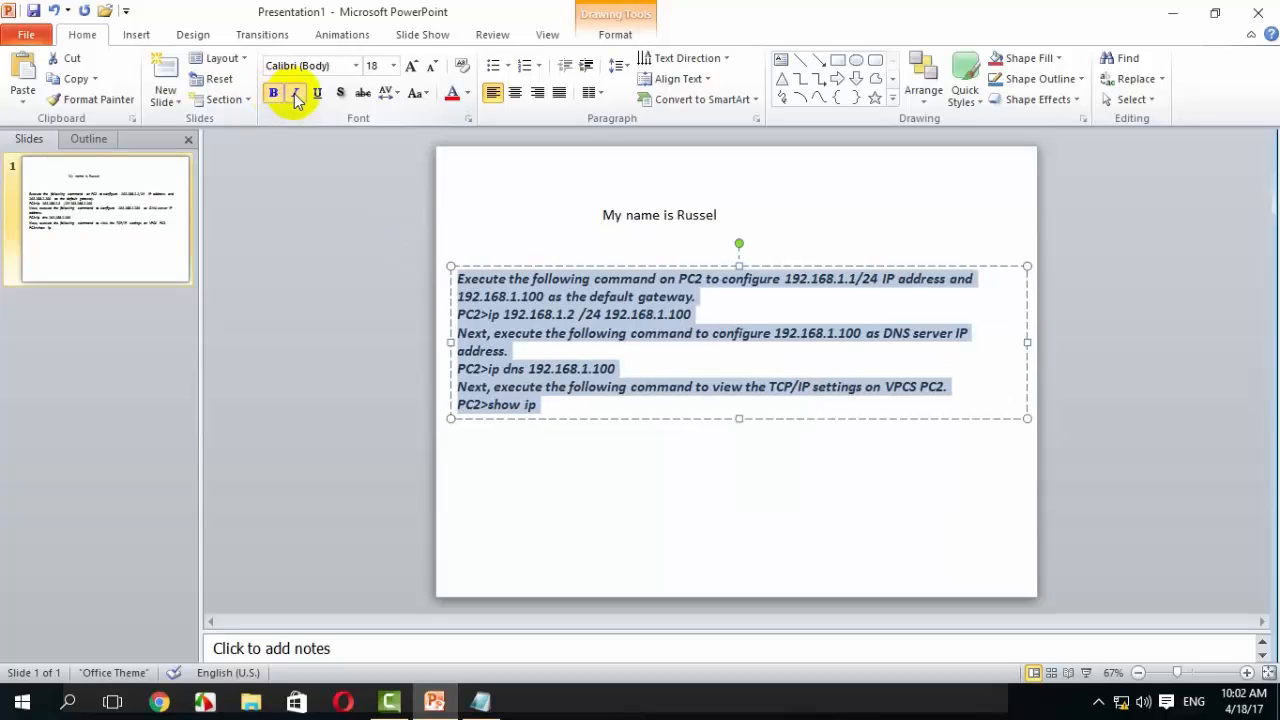
left_click(317, 93)
left_click(590, 408)
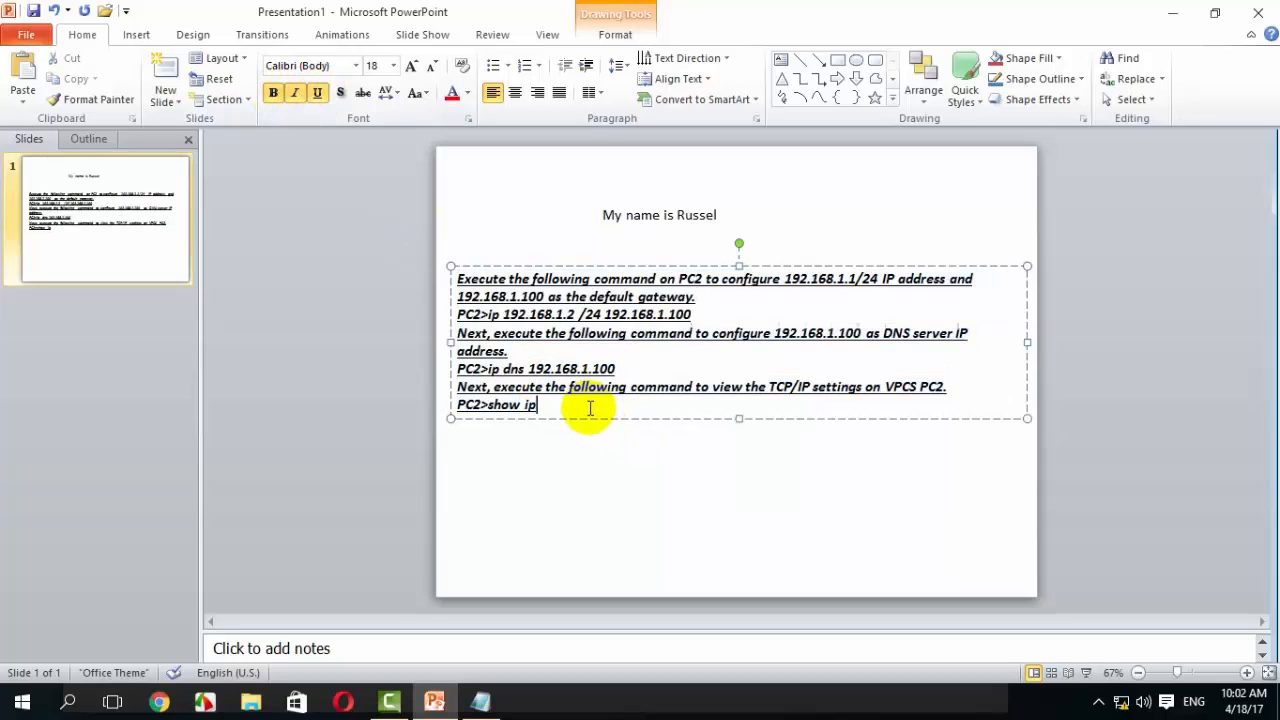
- Remove the underline, italic and bold formatting from all of the pasted command text
key("ctrl+a")
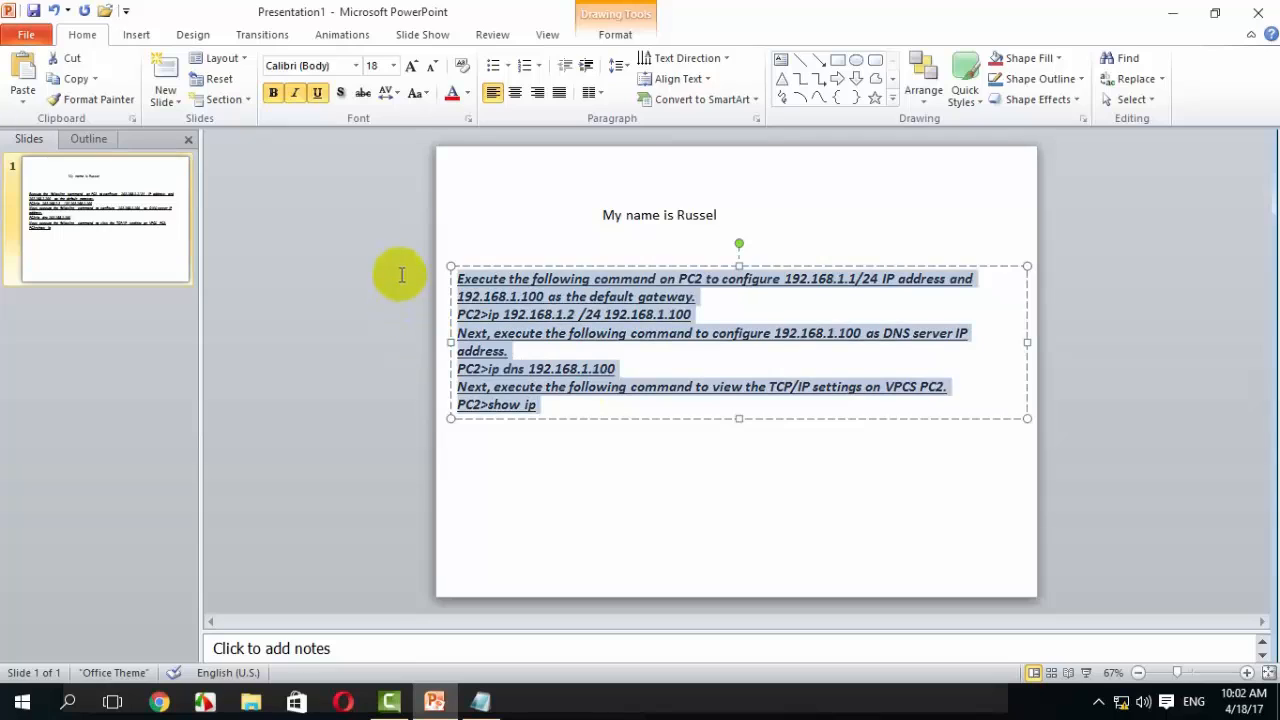
left_click(317, 93)
left_click(295, 93)
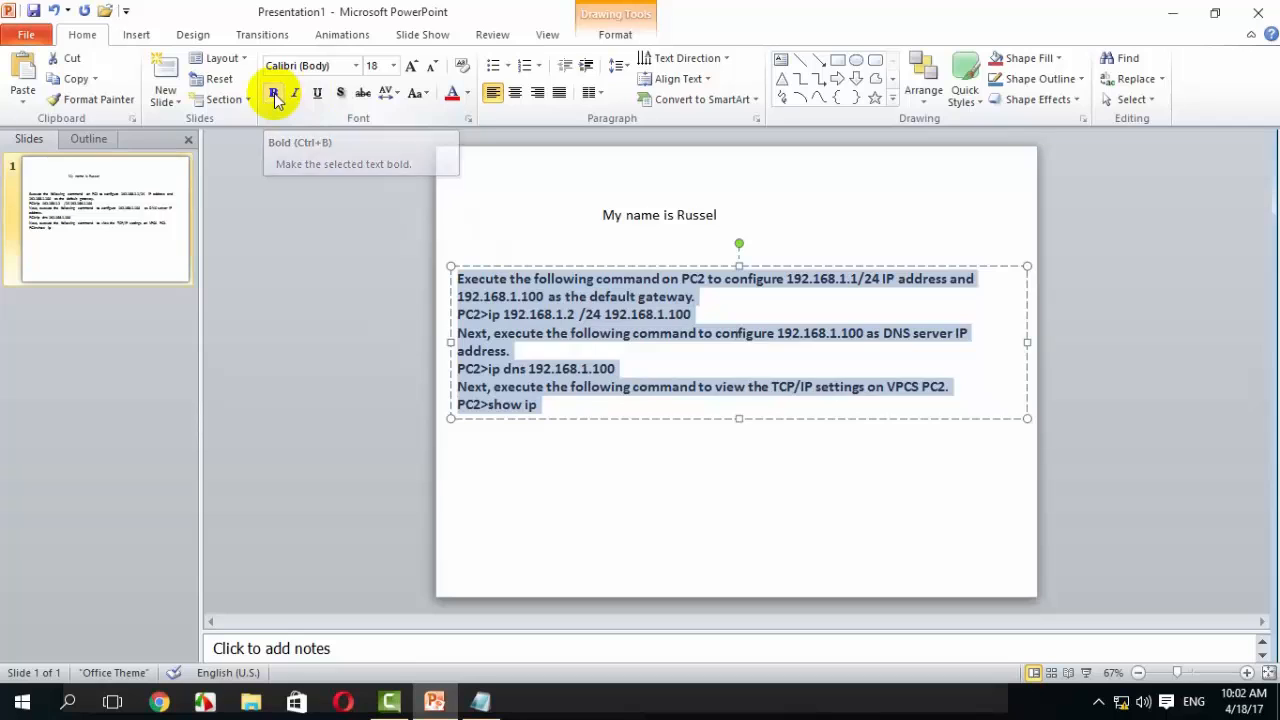
left_click(274, 94)
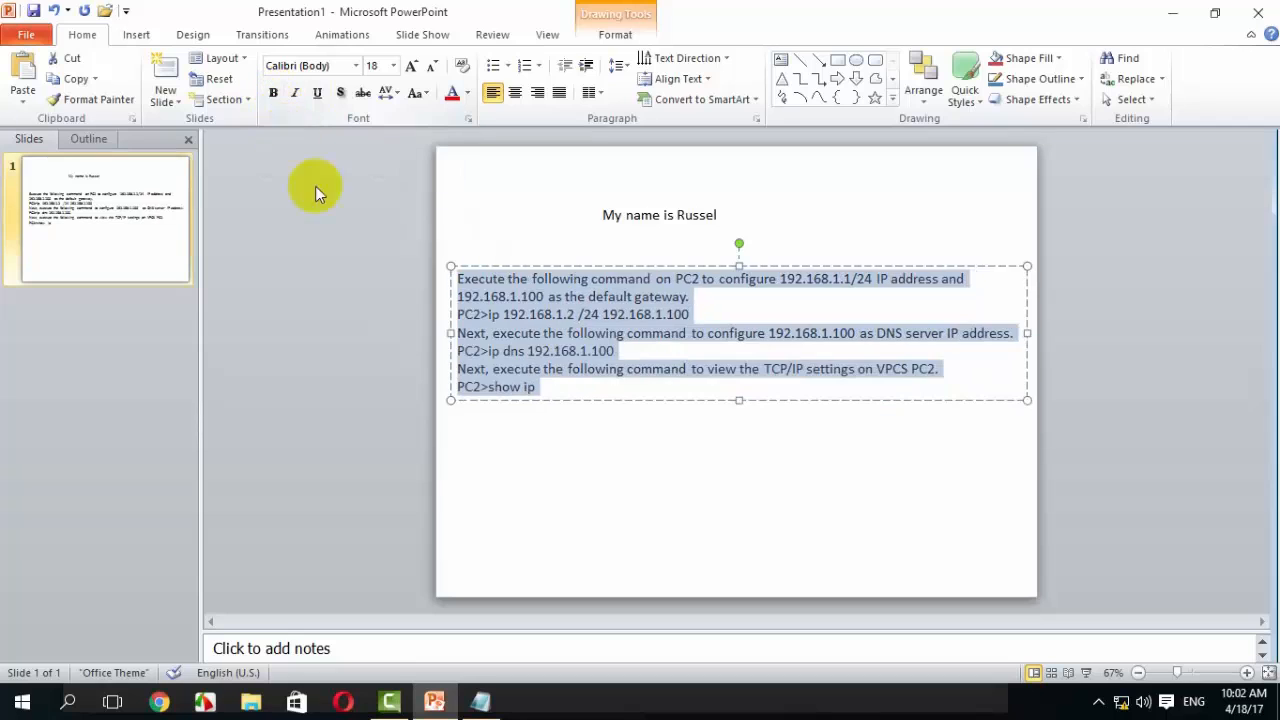
- Set the font of the pasted command text to 28 Days Later and replace it with 4YEOstamp
left_click(355, 66)
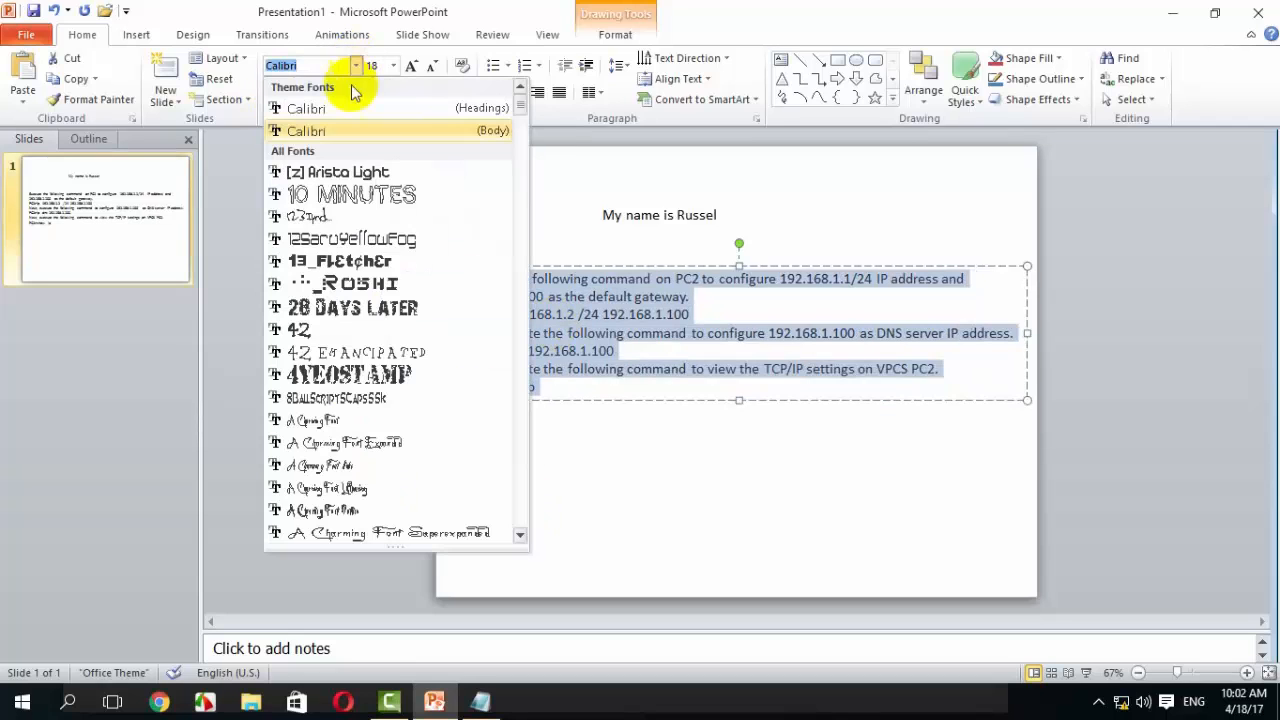
left_click(352, 310)
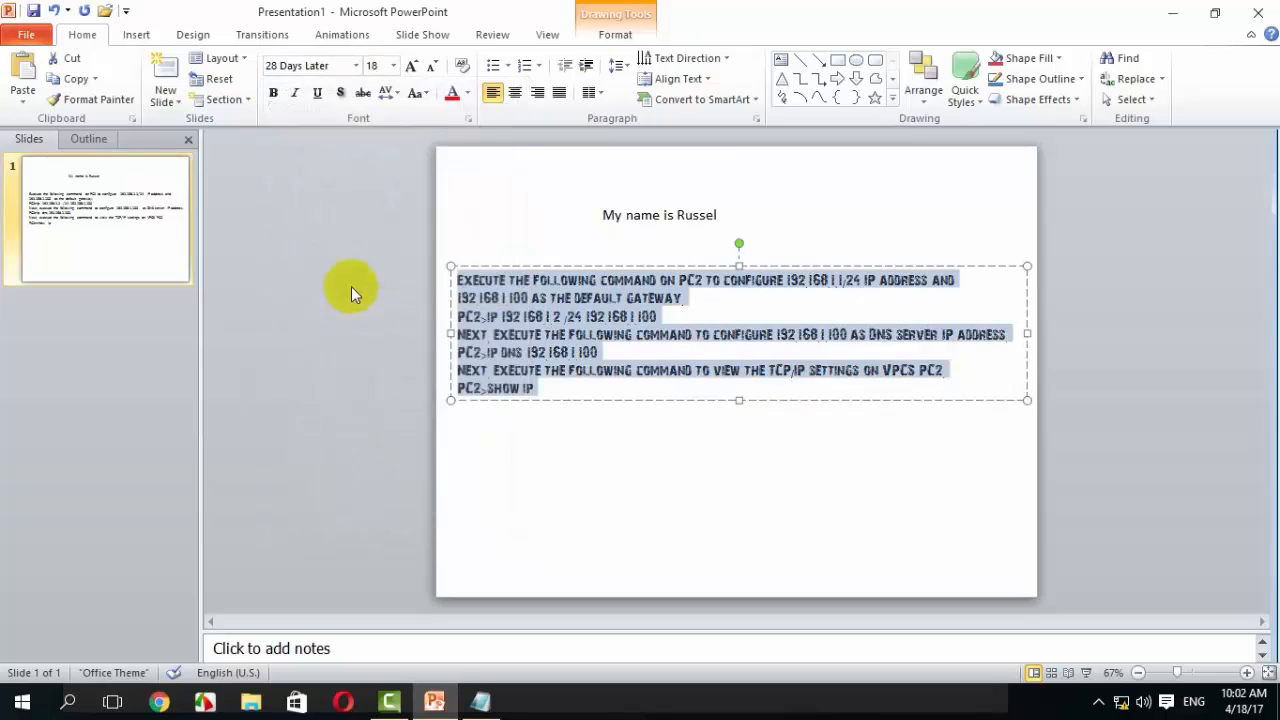
left_click(356, 67)
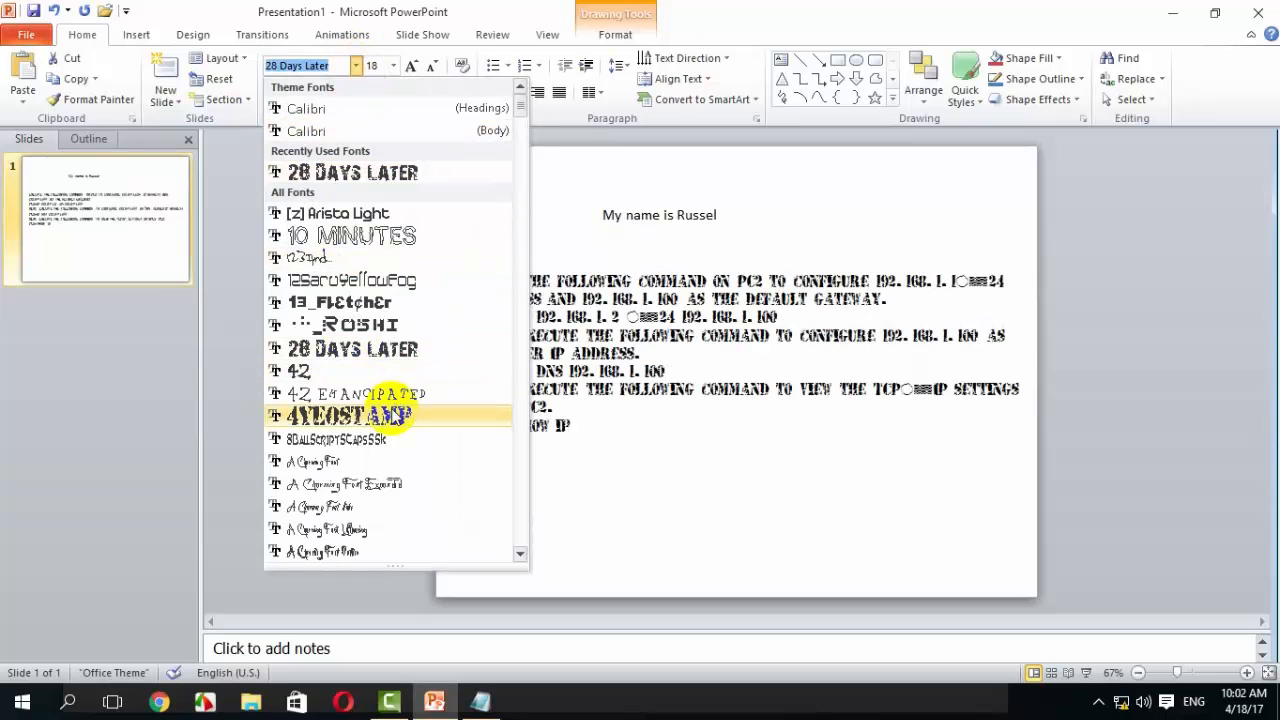
key("Escape")
left_click(751, 506)
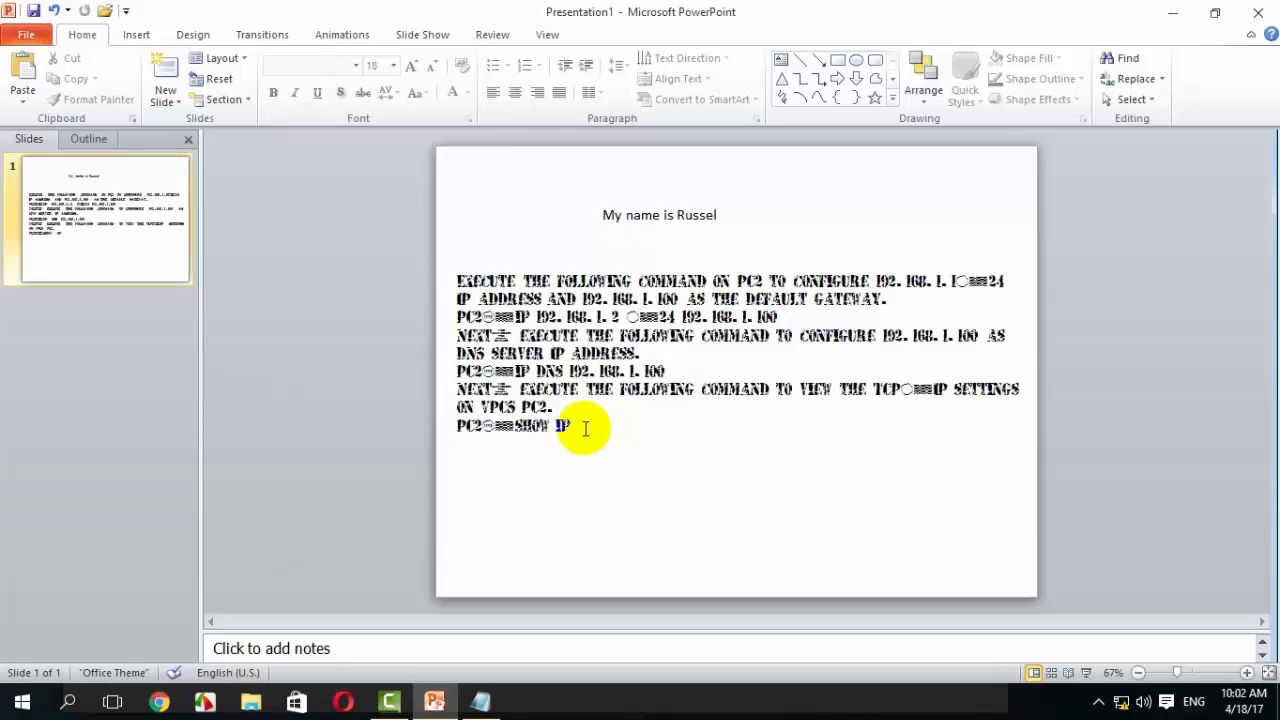
- Change the font of the whole pasted command text to 12SaruYellowFog
left_click_drag(585, 428, 398, 240)
left_click(329, 64)
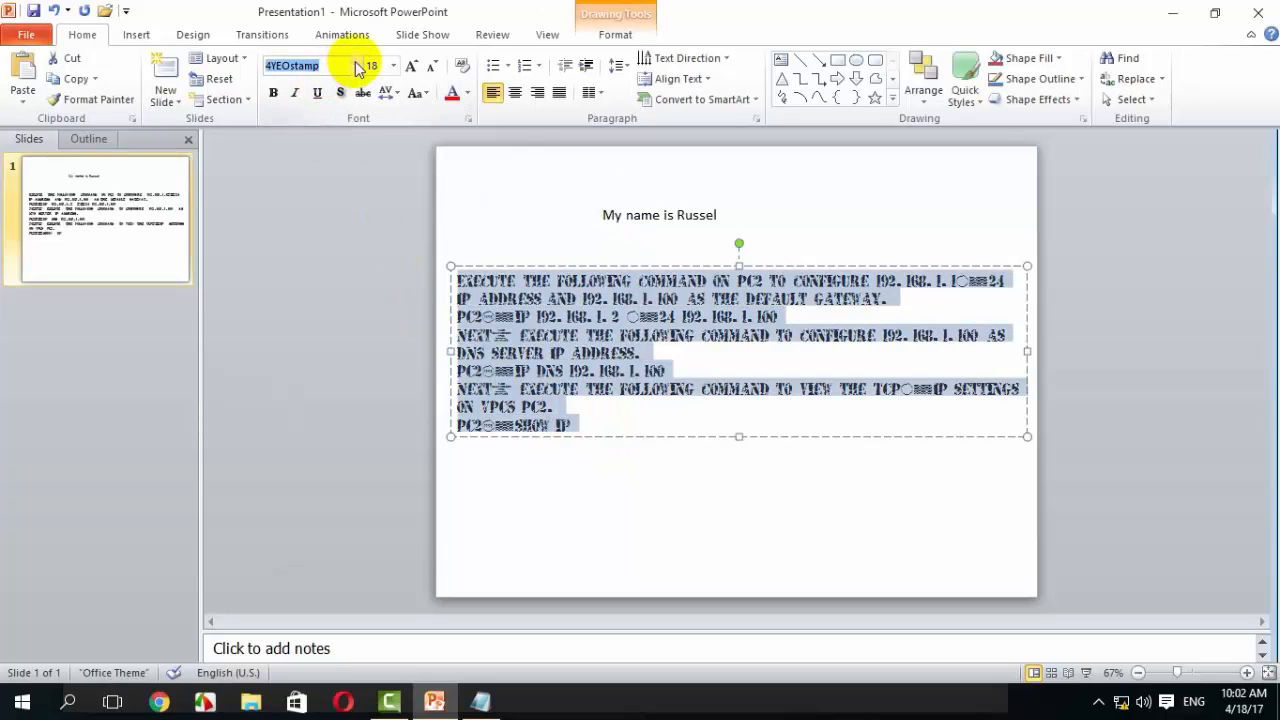
left_click(356, 66)
left_click(323, 294)
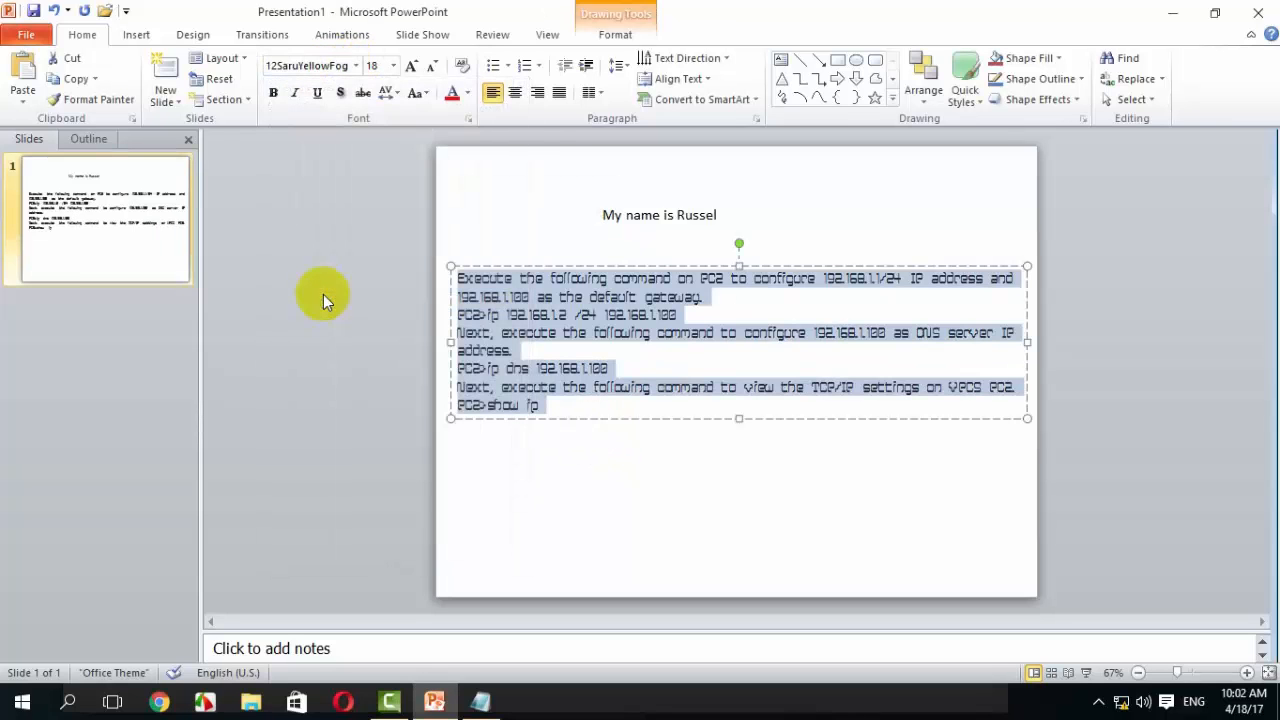
key("Right")
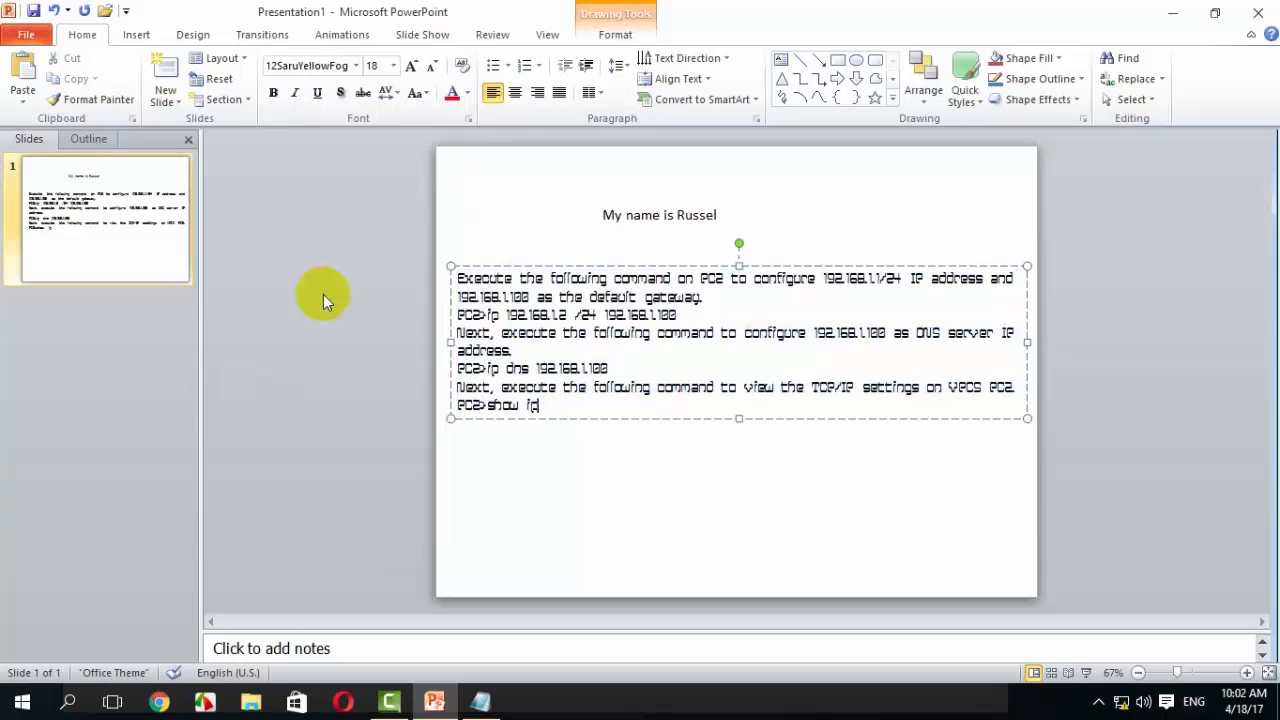
- Try to change the pasted command text to the AcornSwash font with no text selected
left_click(355, 66)
scroll(386, 555, "down", 6)
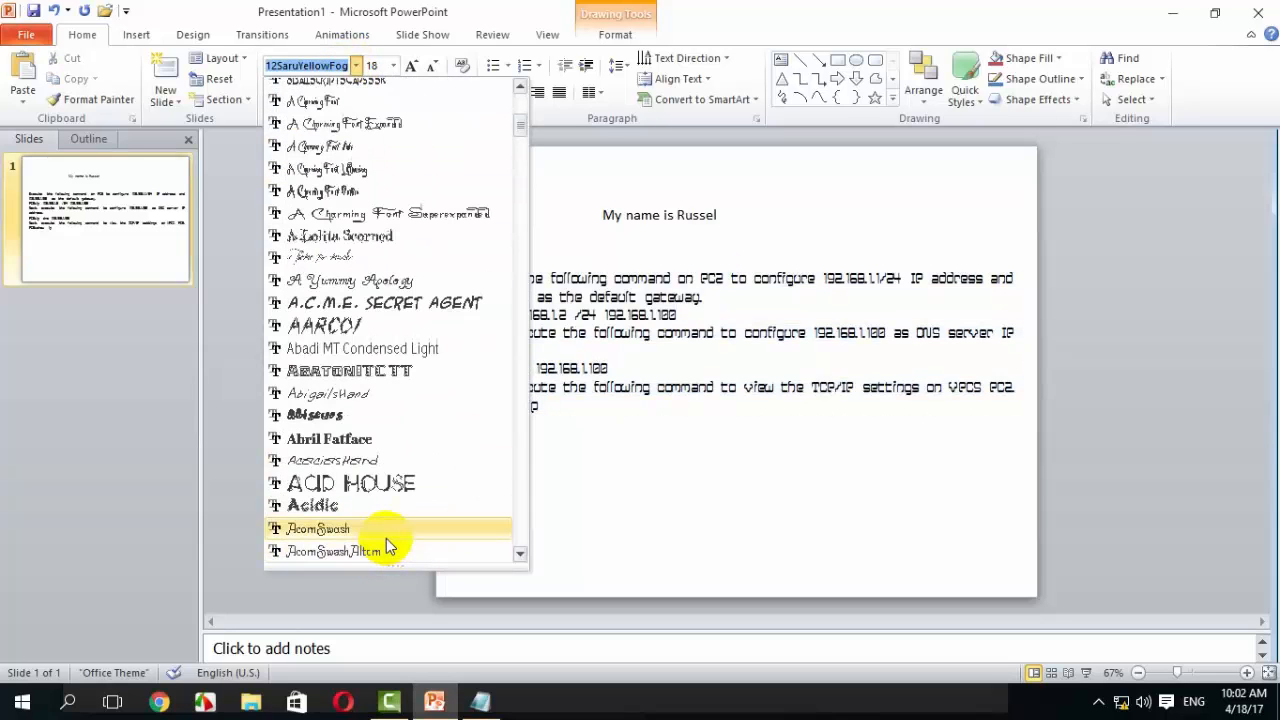
left_click(387, 529)
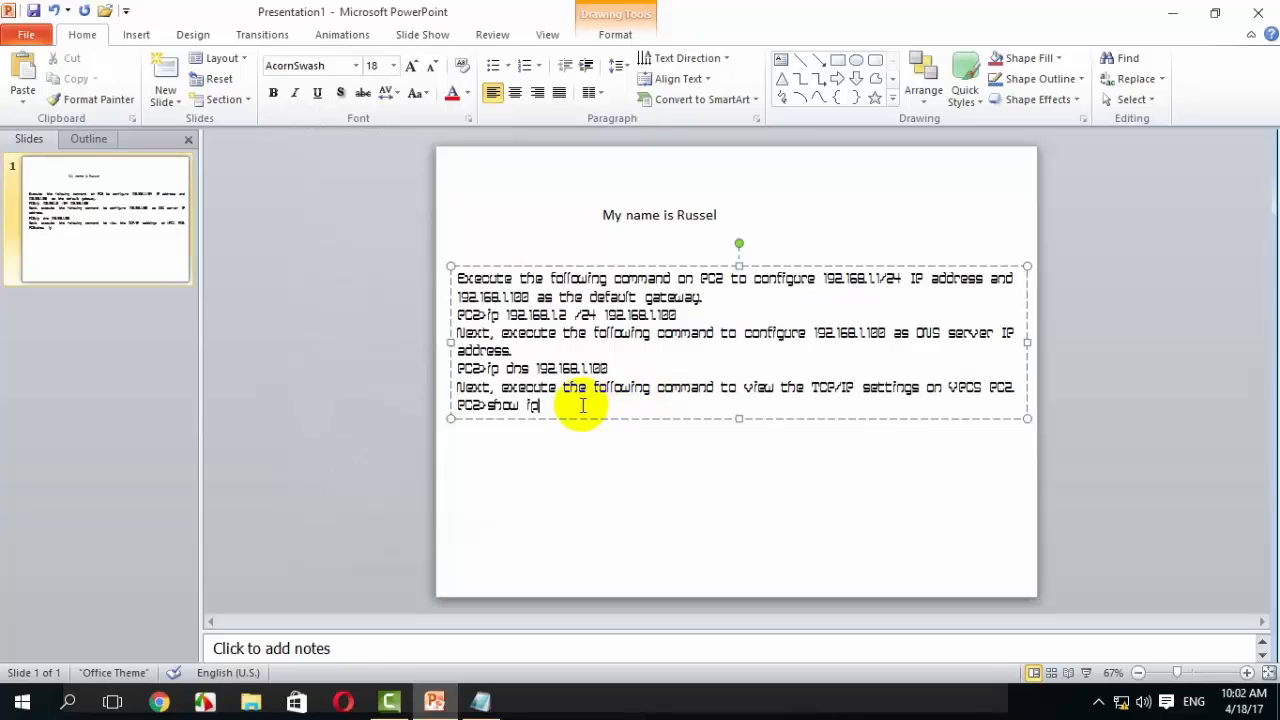
- Restore the whole pasted command text to the Calibri (Body) theme font
left_click_drag(571, 405, 403, 241)
left_click(357, 66)
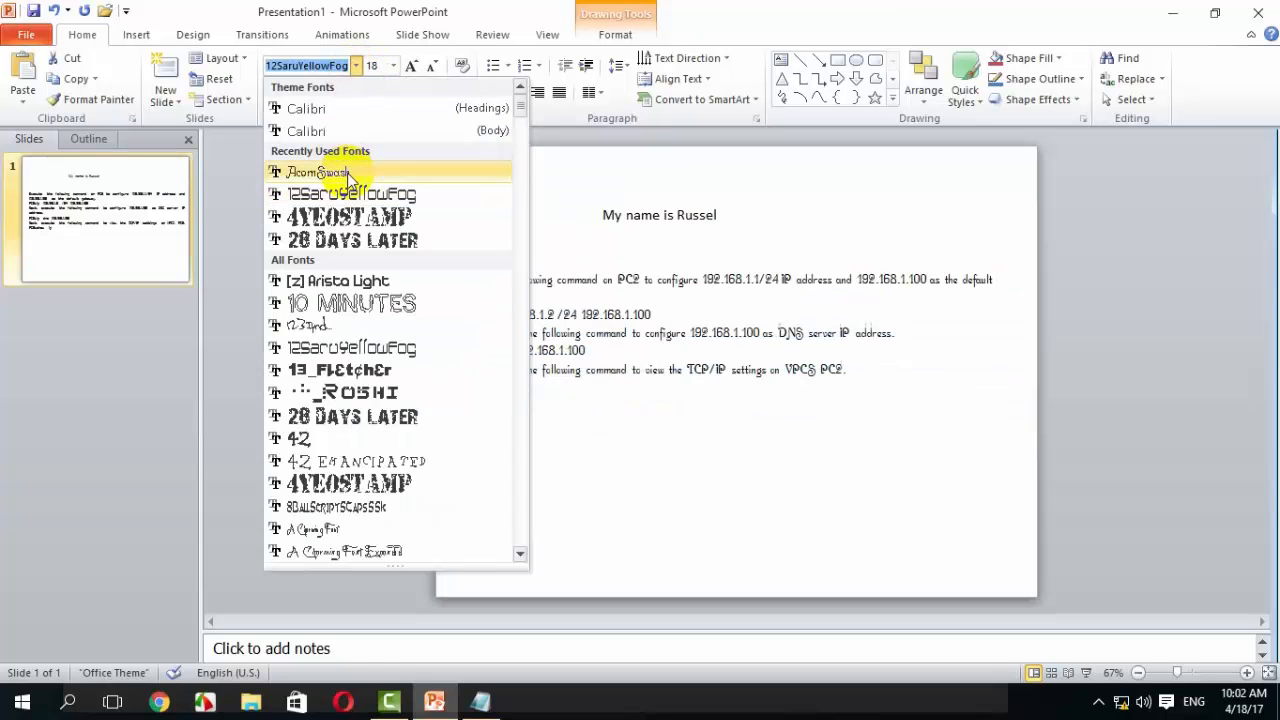
left_click(347, 131)
left_click(667, 498)
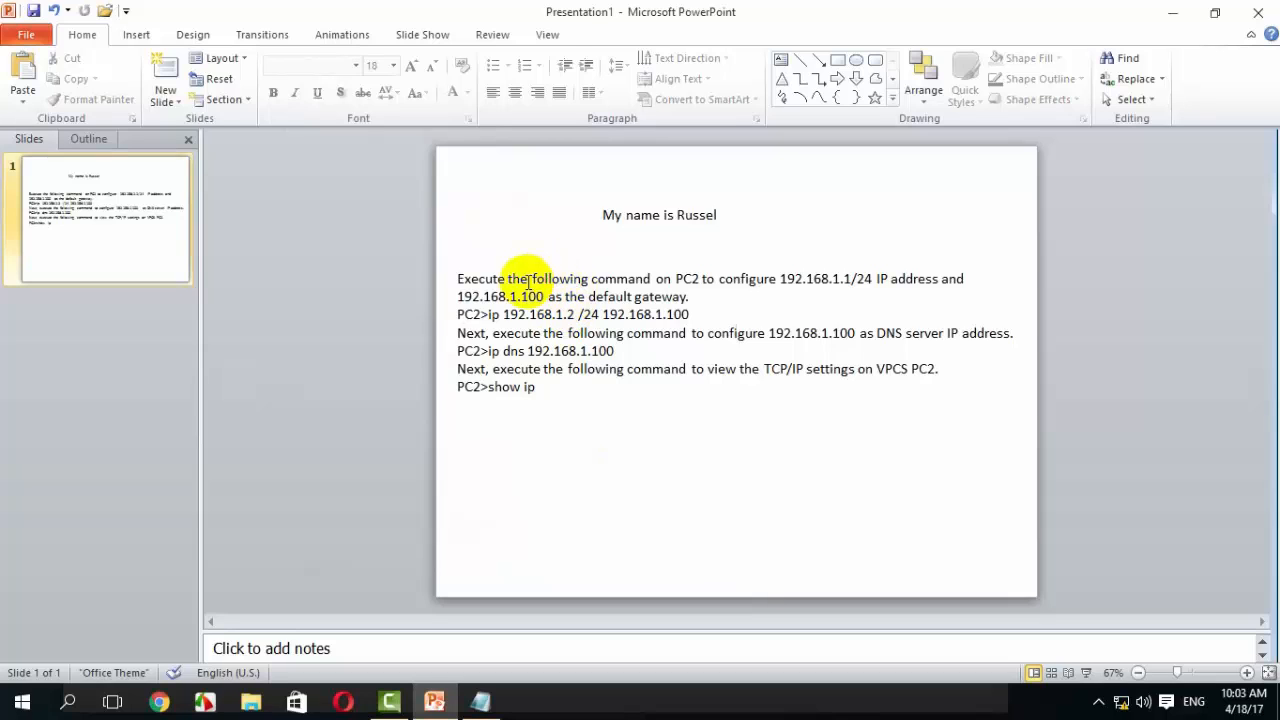
- Make the words "Execute the" at the start of the pasted text bold and set their font size to 20
left_click_drag(528, 281, 457, 279)
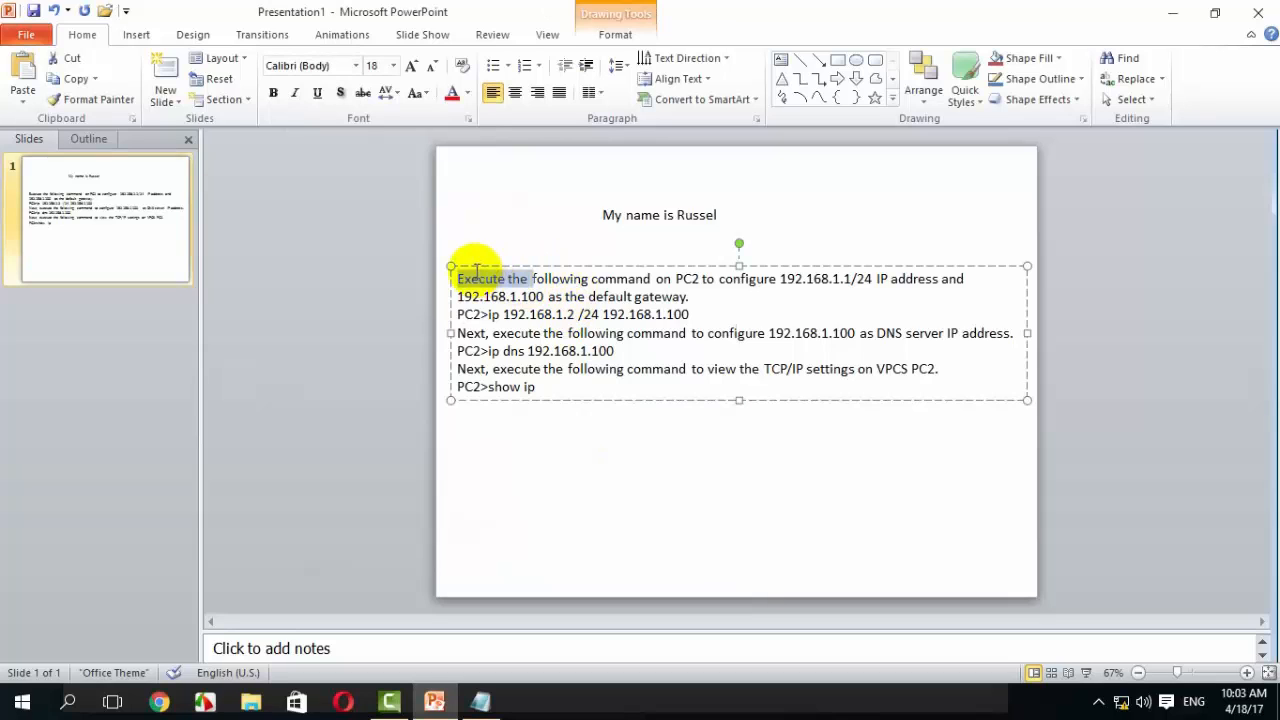
left_click(274, 96)
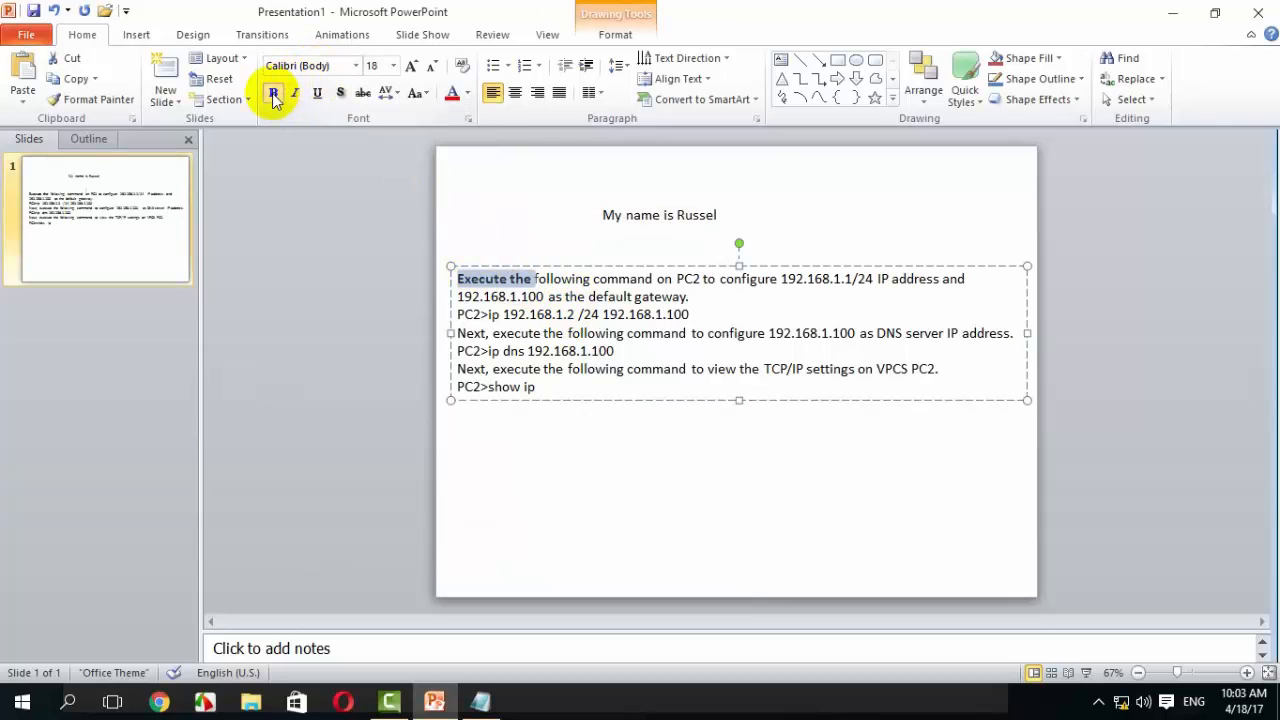
left_click(394, 66)
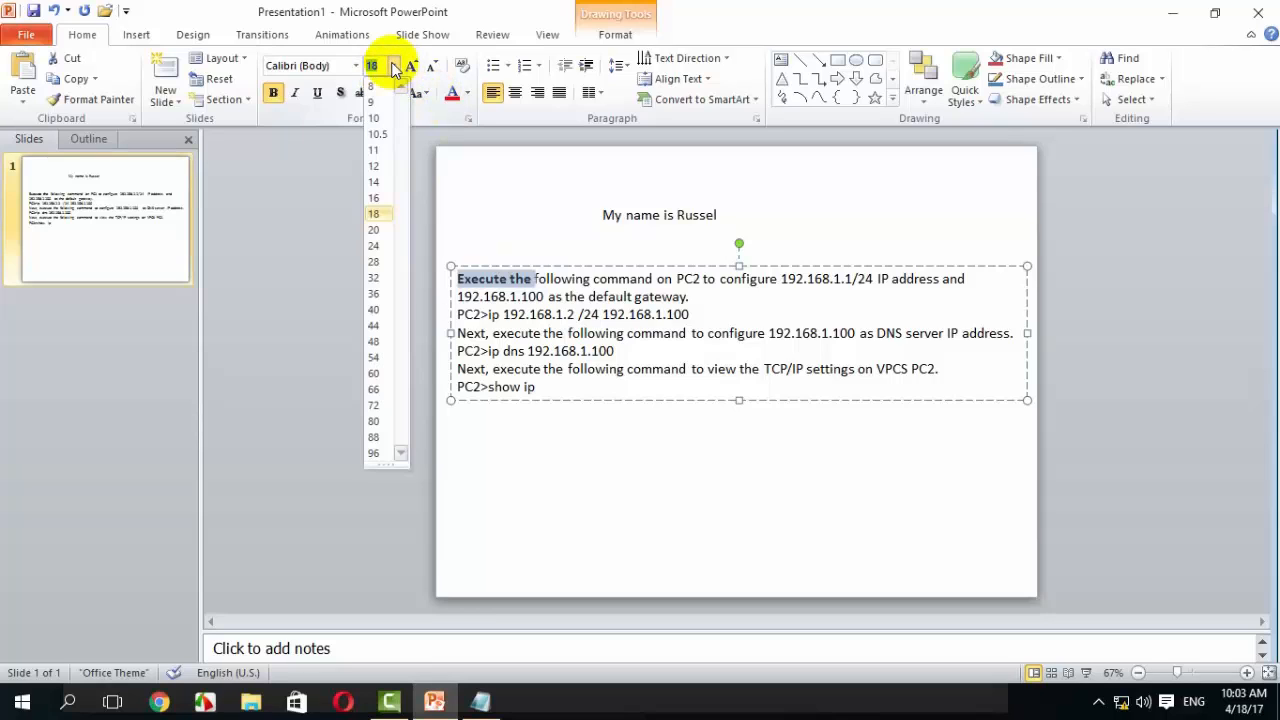
left_click(383, 229)
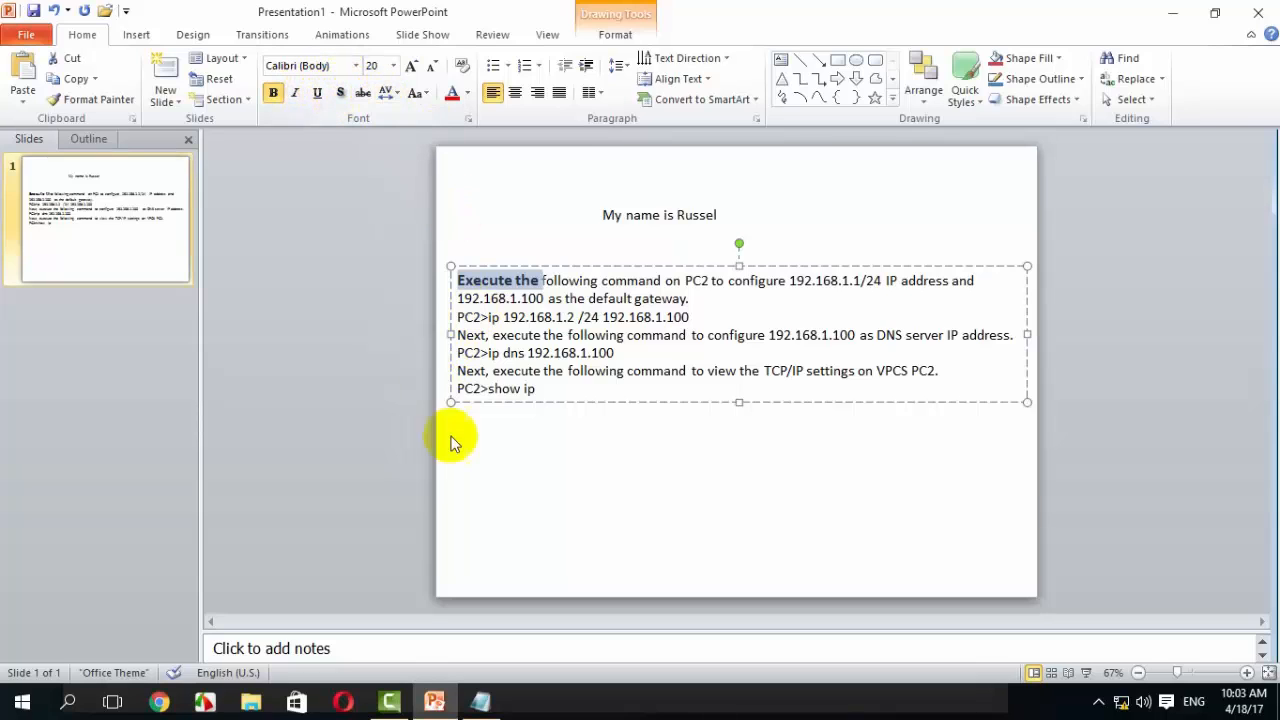
left_click(560, 478)
left_click(531, 390)
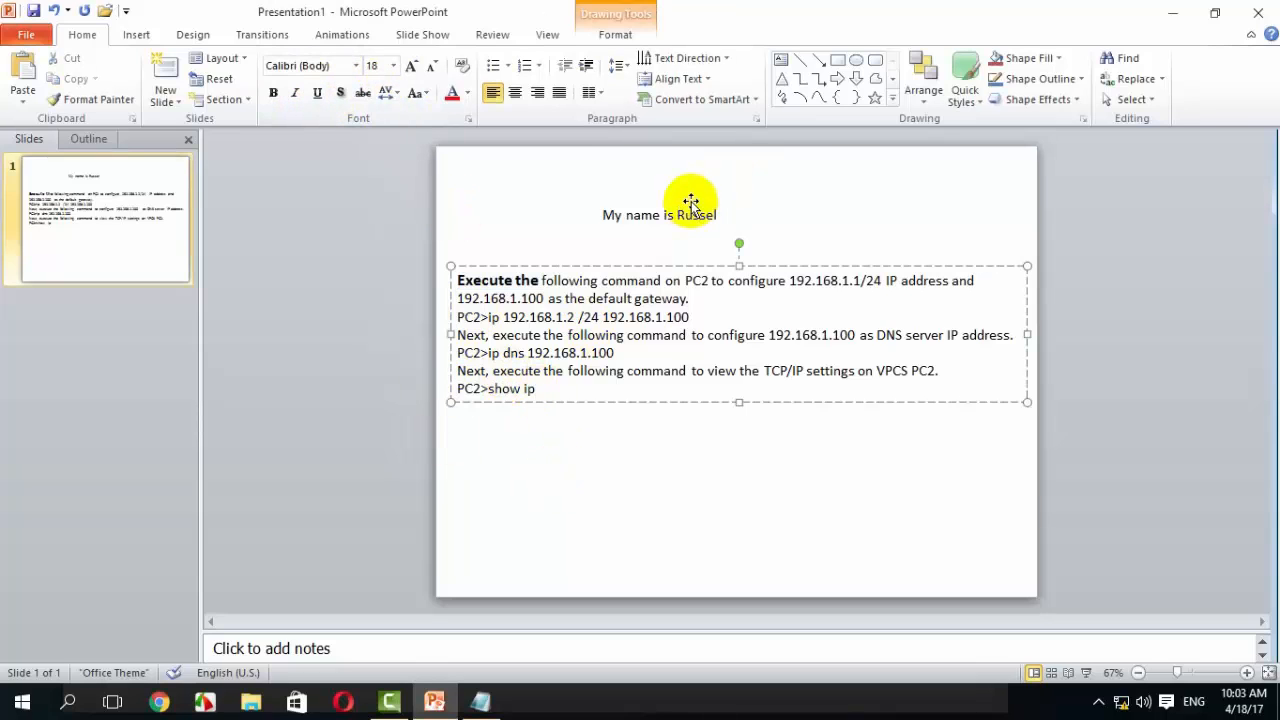
- Apply strikethrough to the name line above the pasted text and replace it with a text shadow
left_click(720, 215)
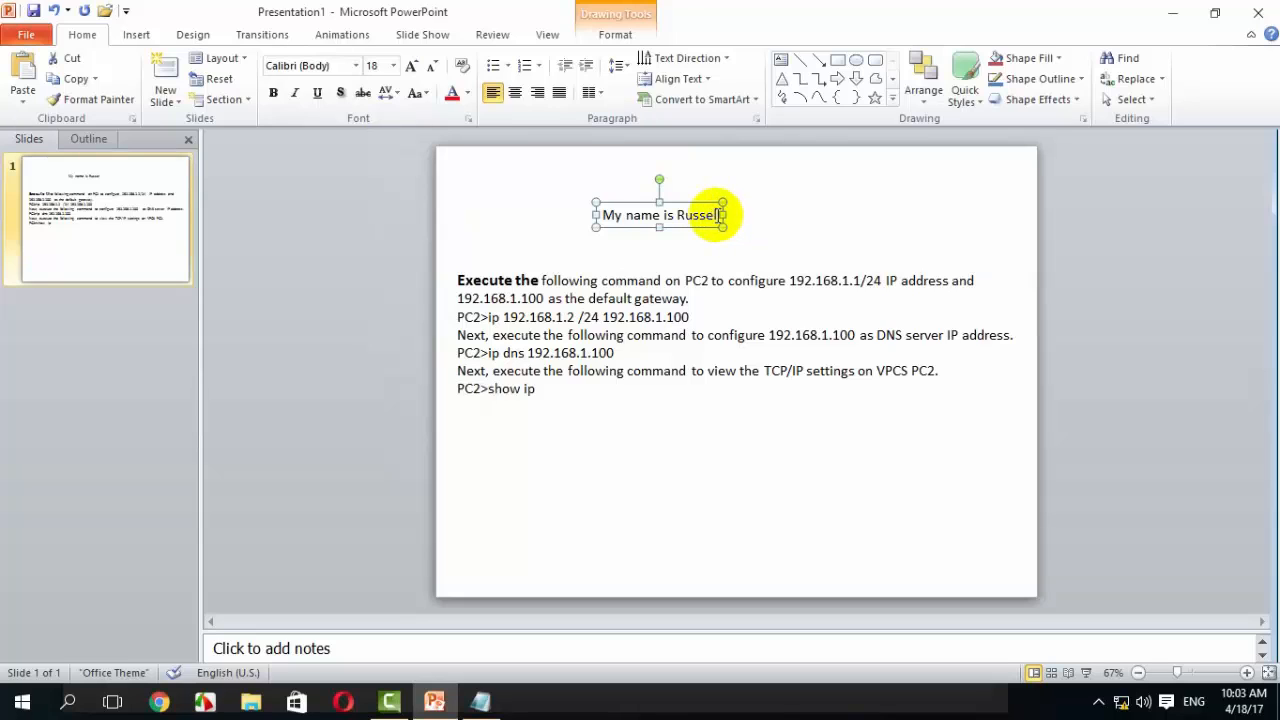
left_click_drag(720, 215, 580, 215)
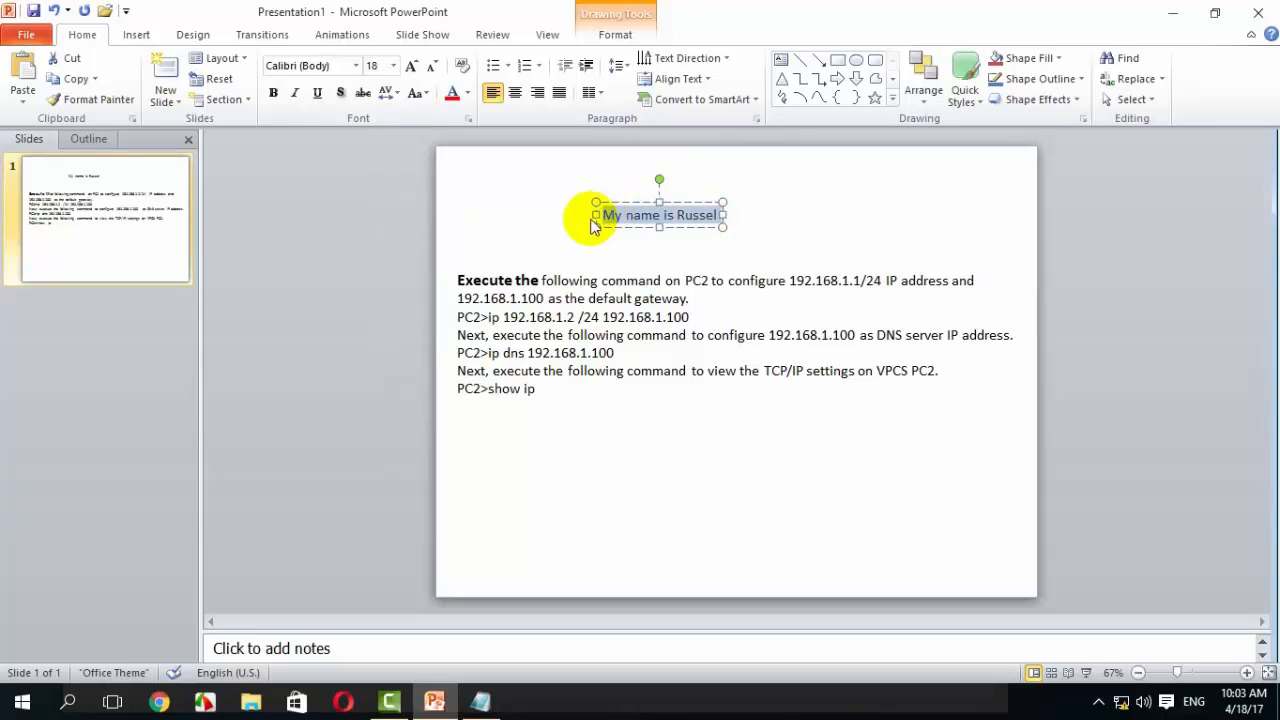
left_click(362, 97)
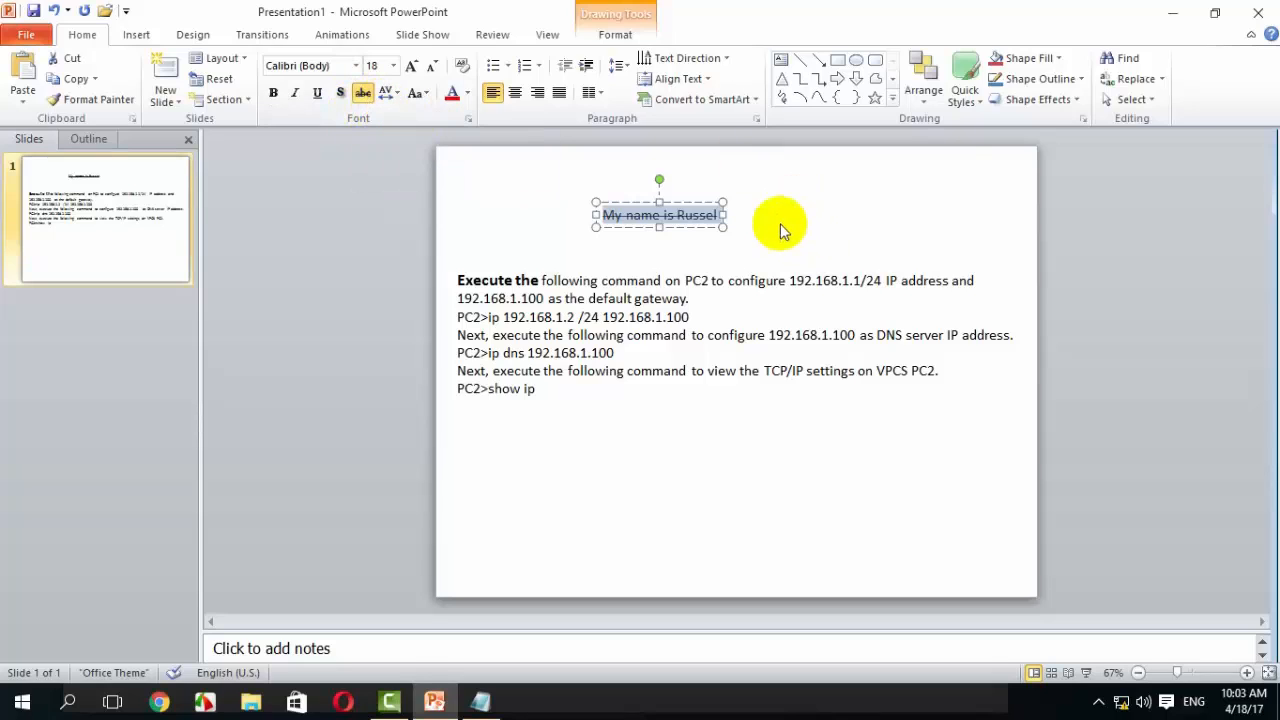
left_click(342, 94)
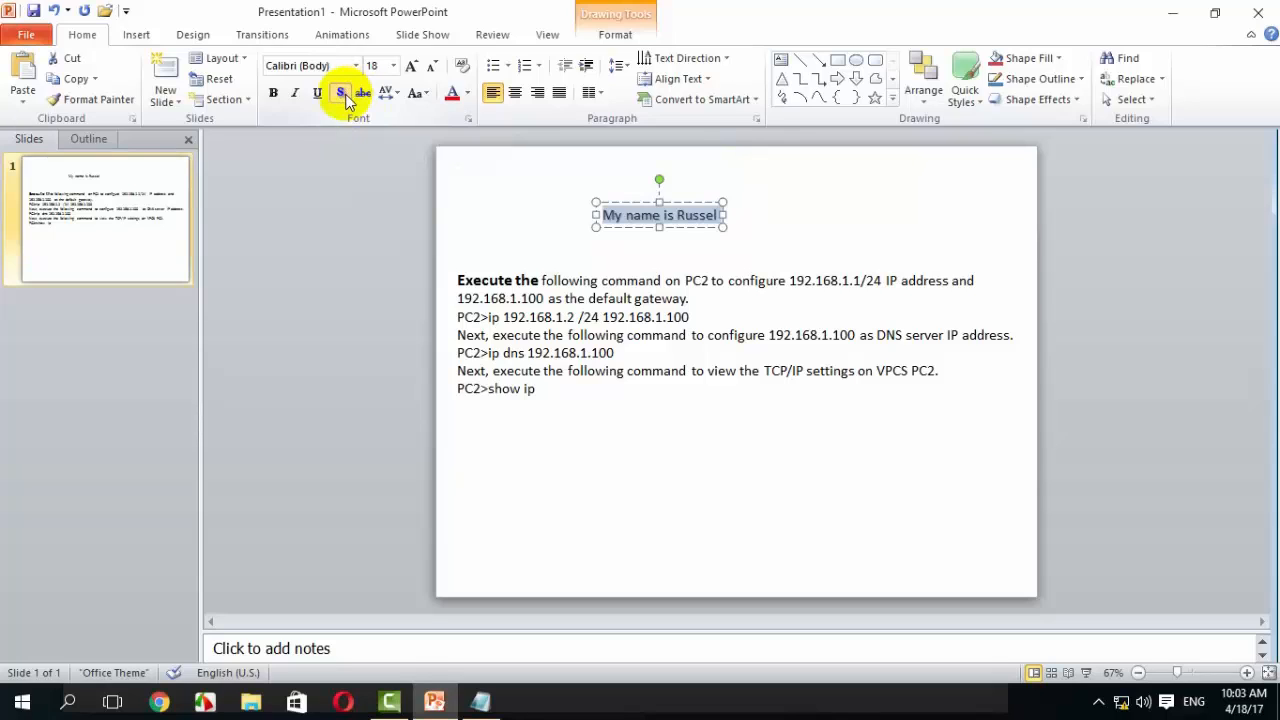
left_click(650, 256)
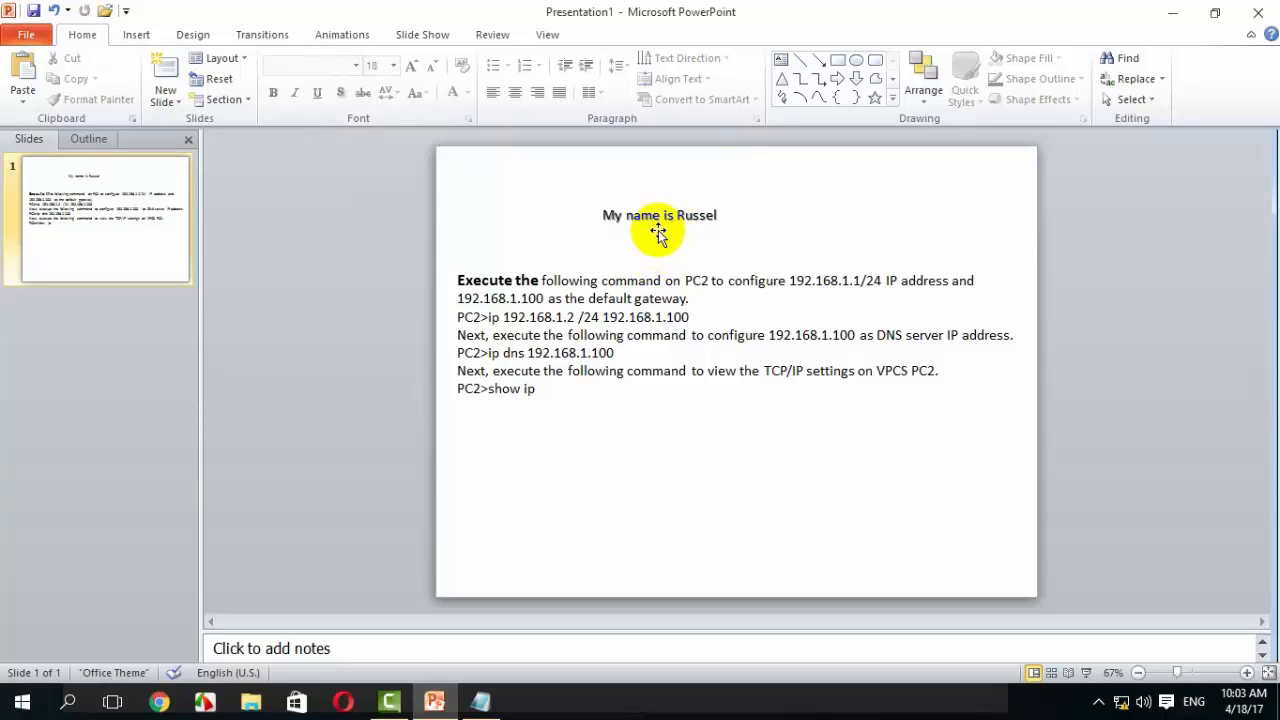
- Remove the text shadow from the last word and the rest of the name line
left_click(678, 218)
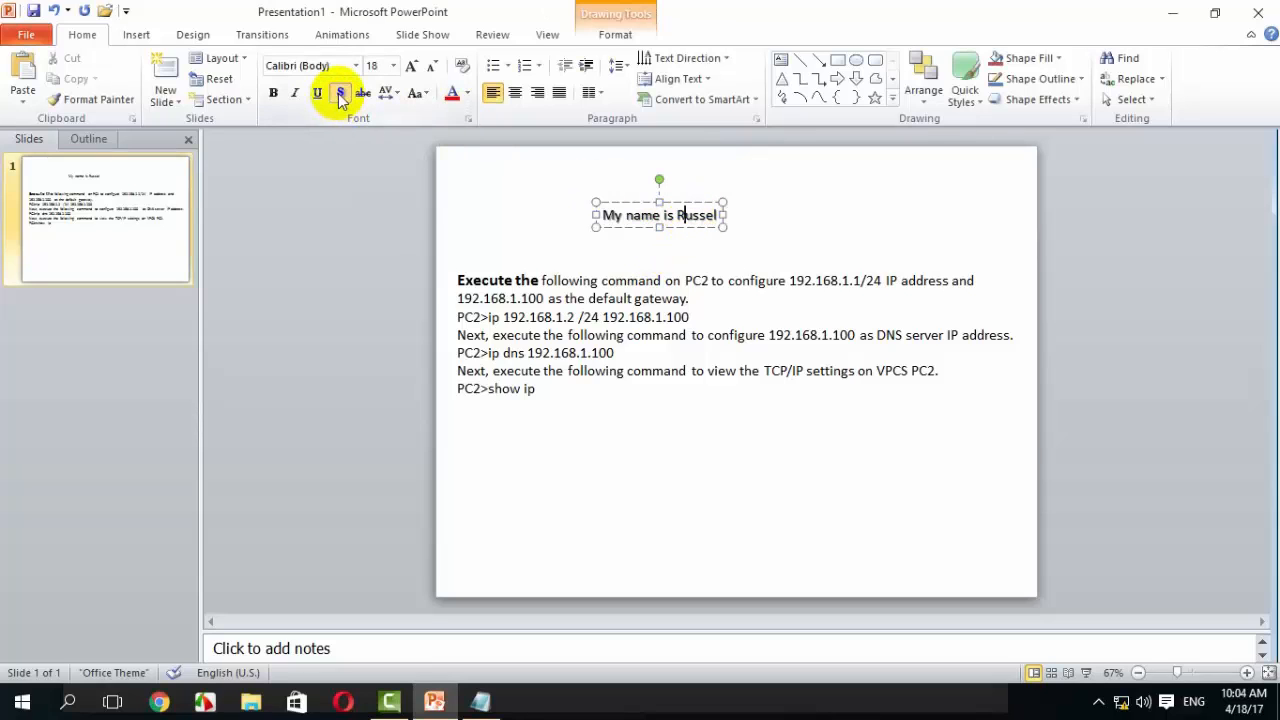
left_click(749, 252)
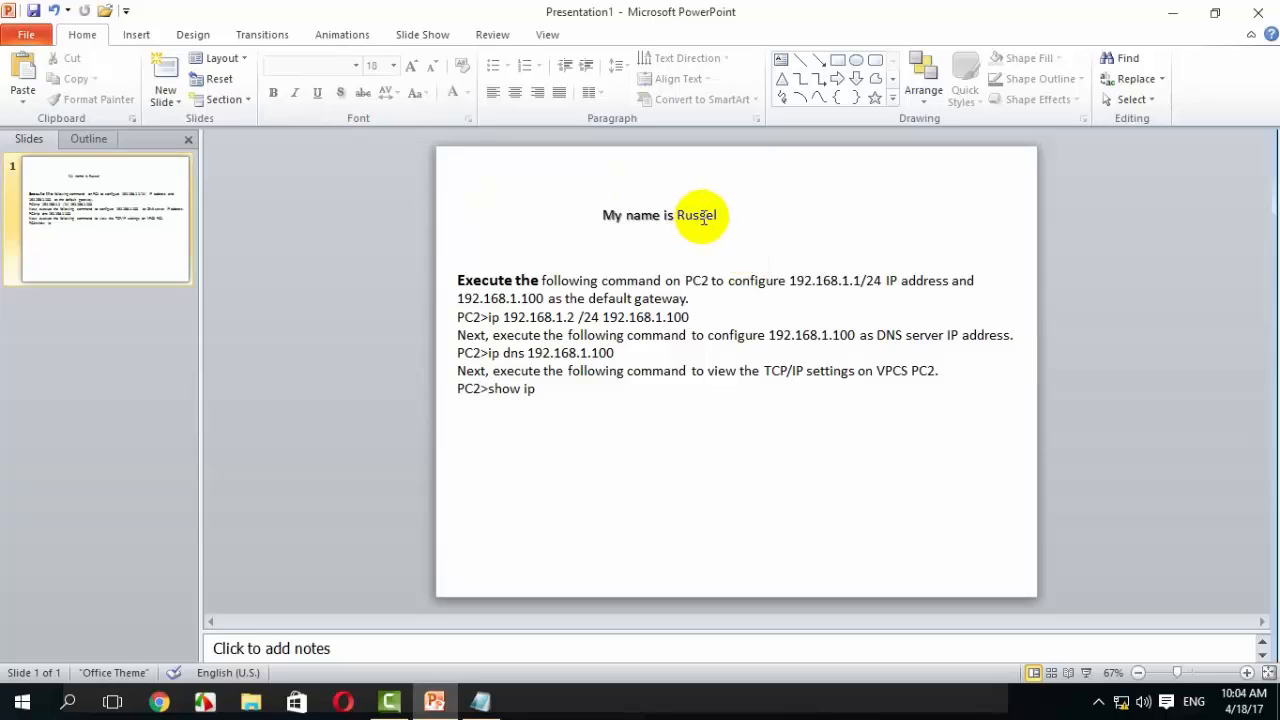
left_click_drag(718, 214, 537, 214)
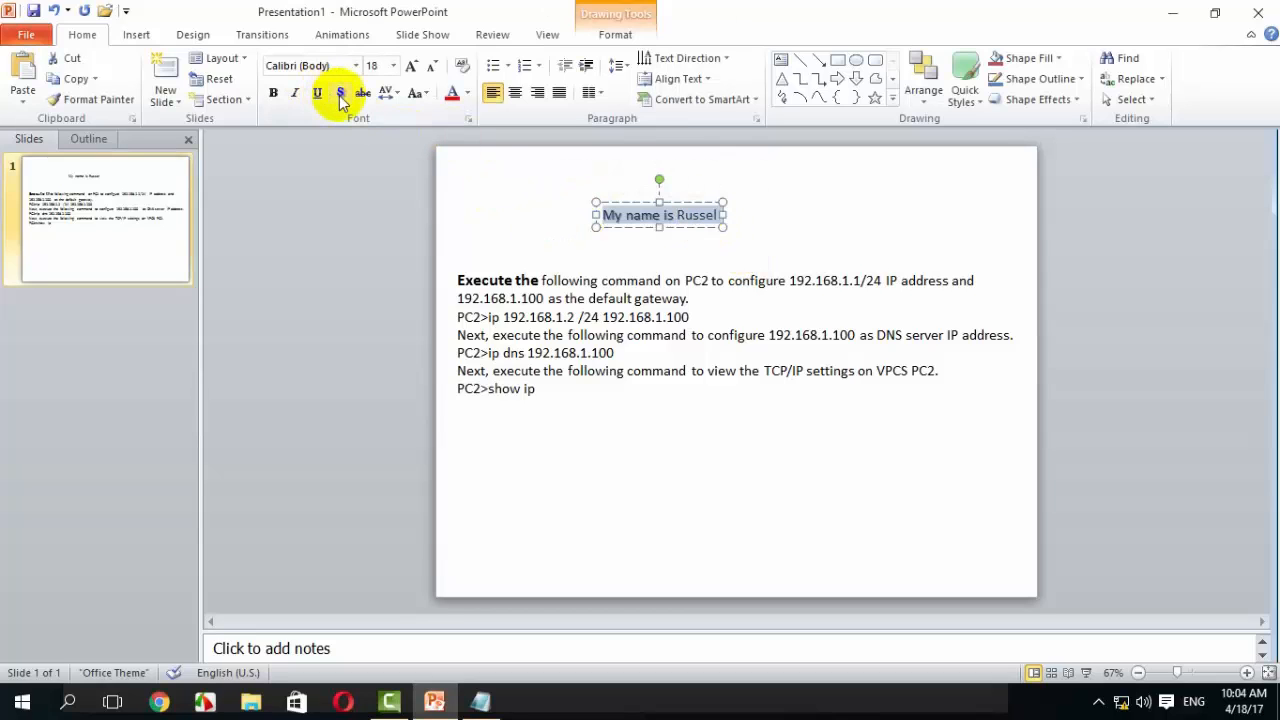
left_click(546, 244)
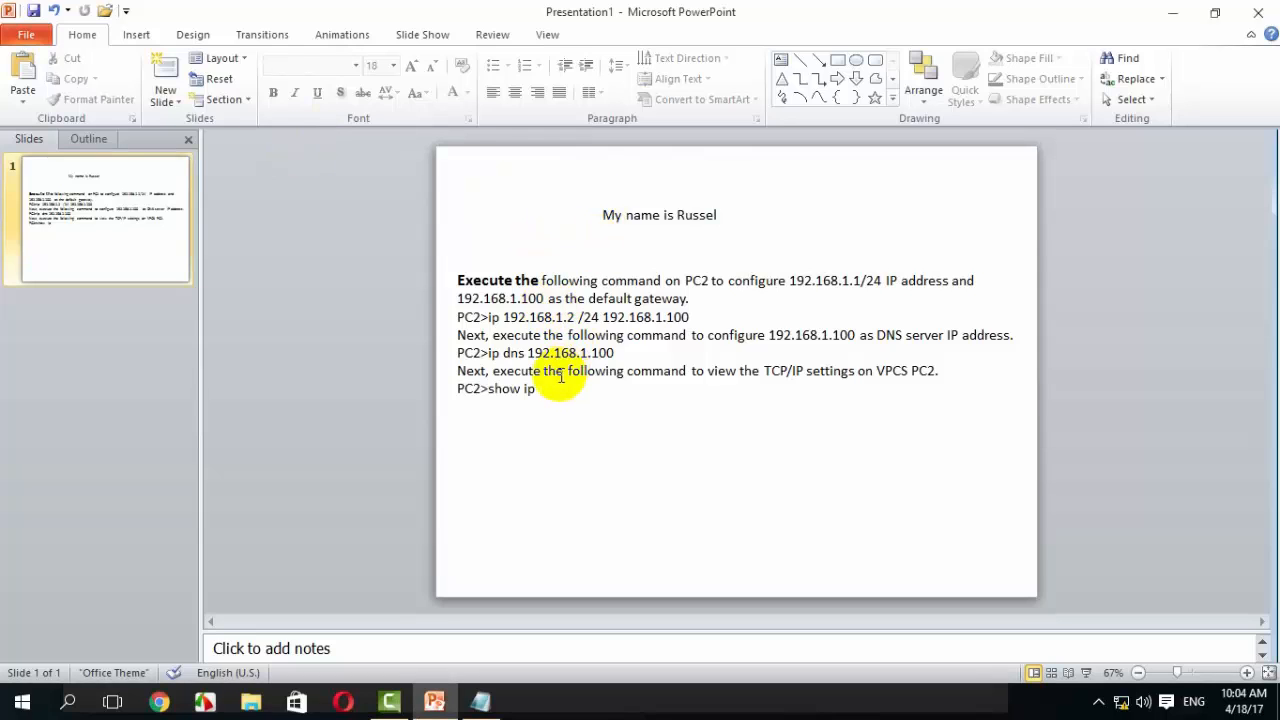
- Apply Very Loose character spacing to the last word of the name line above the pasted text
left_click_drag(545, 389, 452, 281)
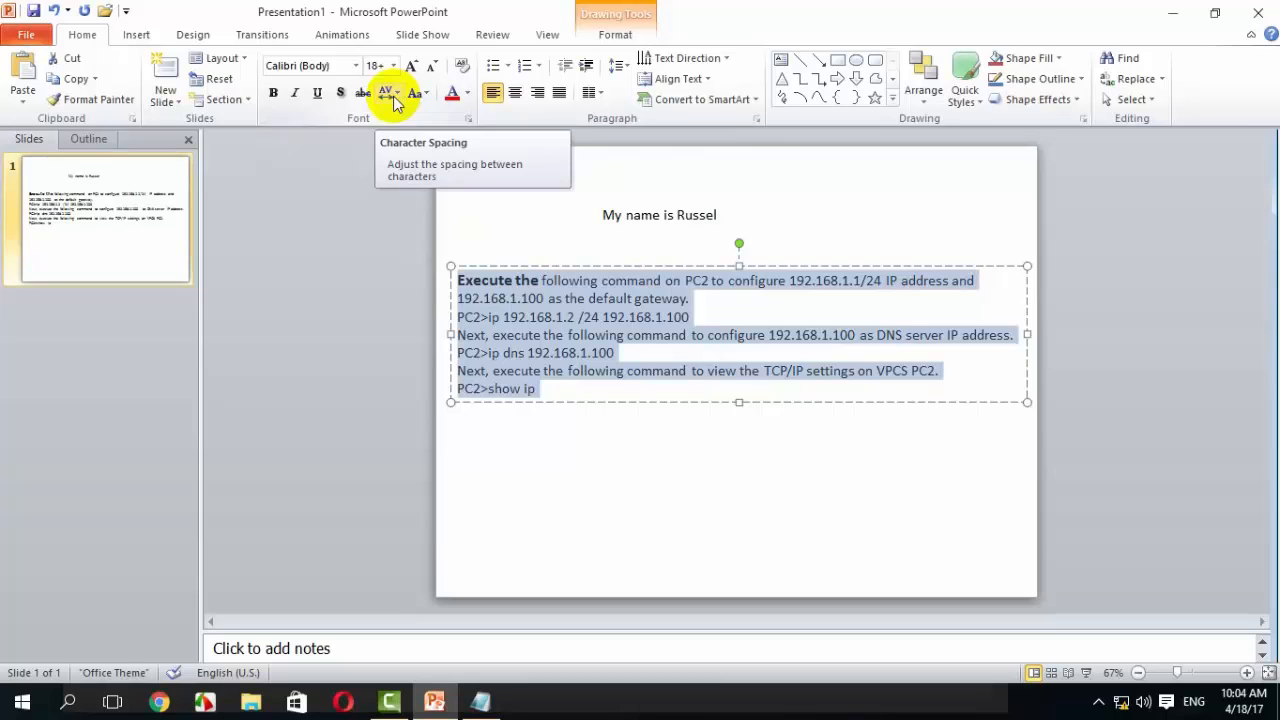
left_click(700, 210)
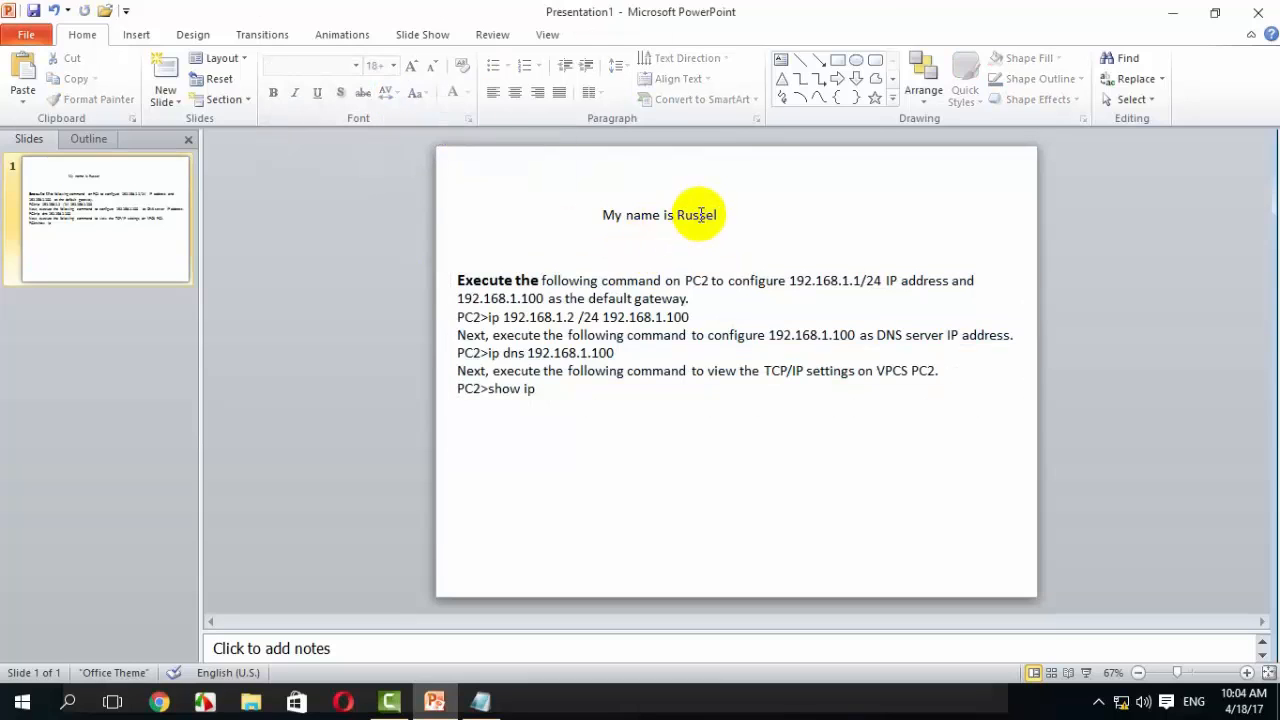
double_click(718, 215)
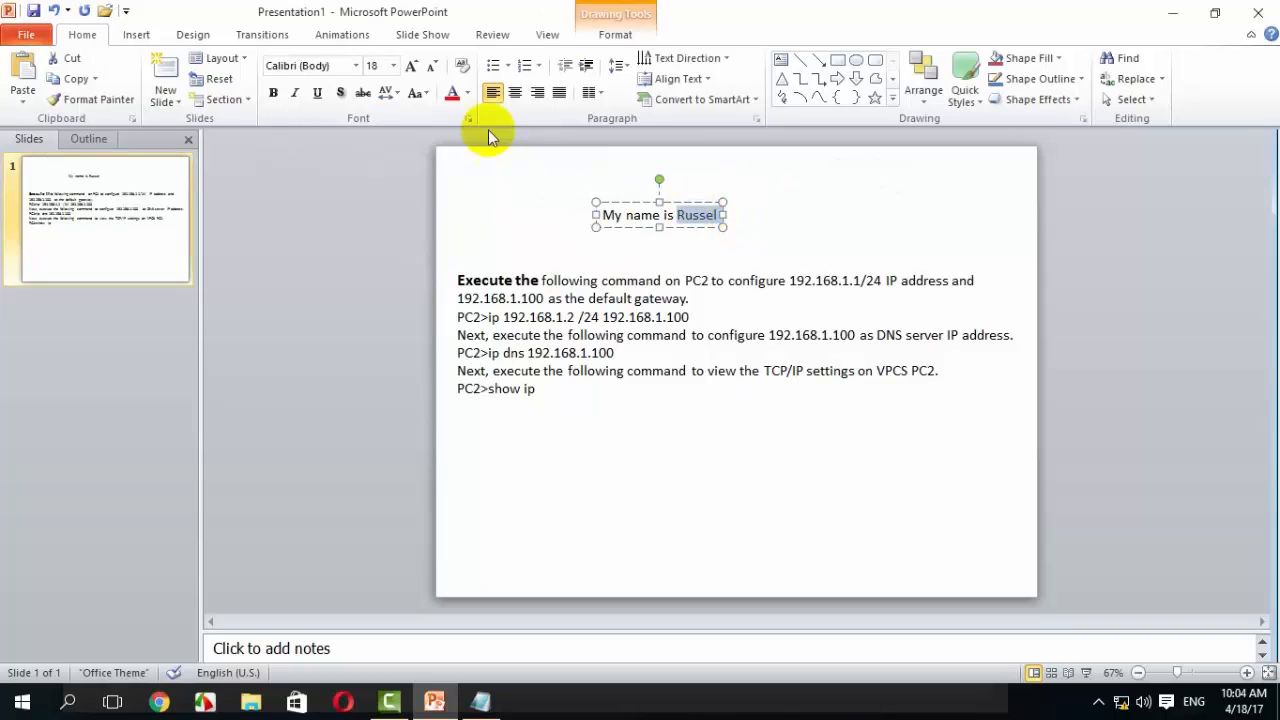
left_click(387, 93)
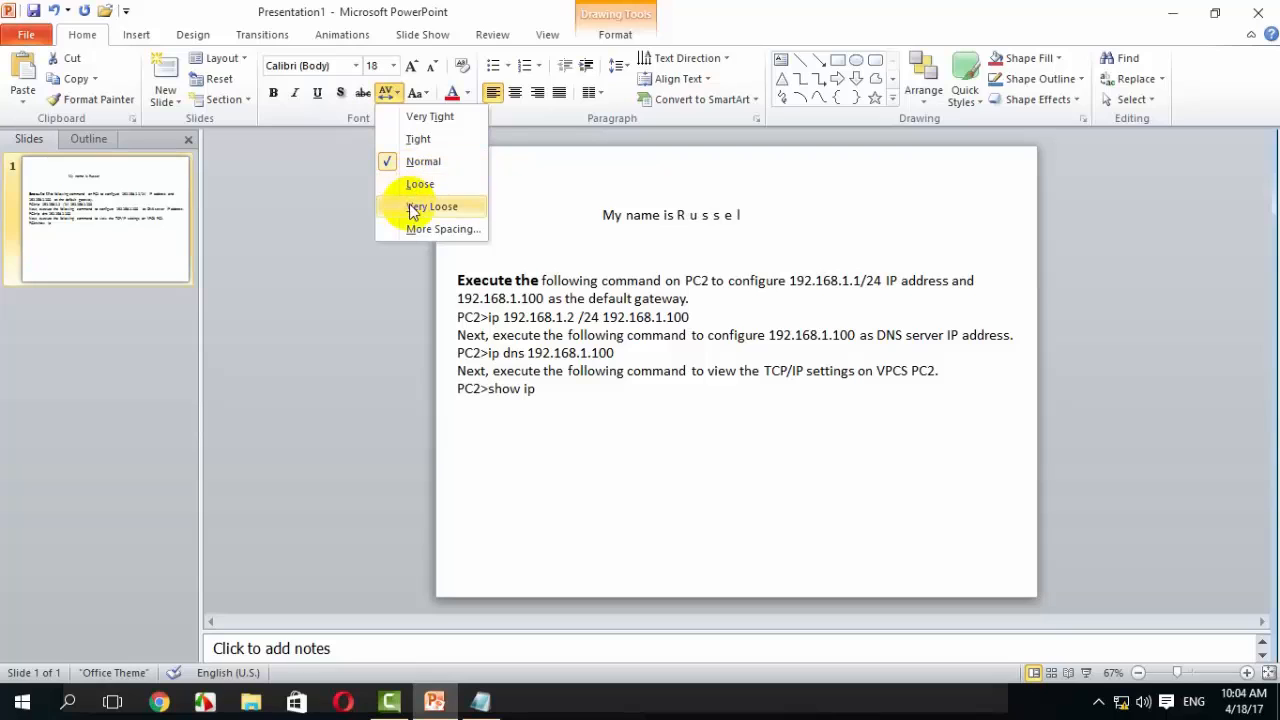
left_click(428, 206)
left_click(764, 231)
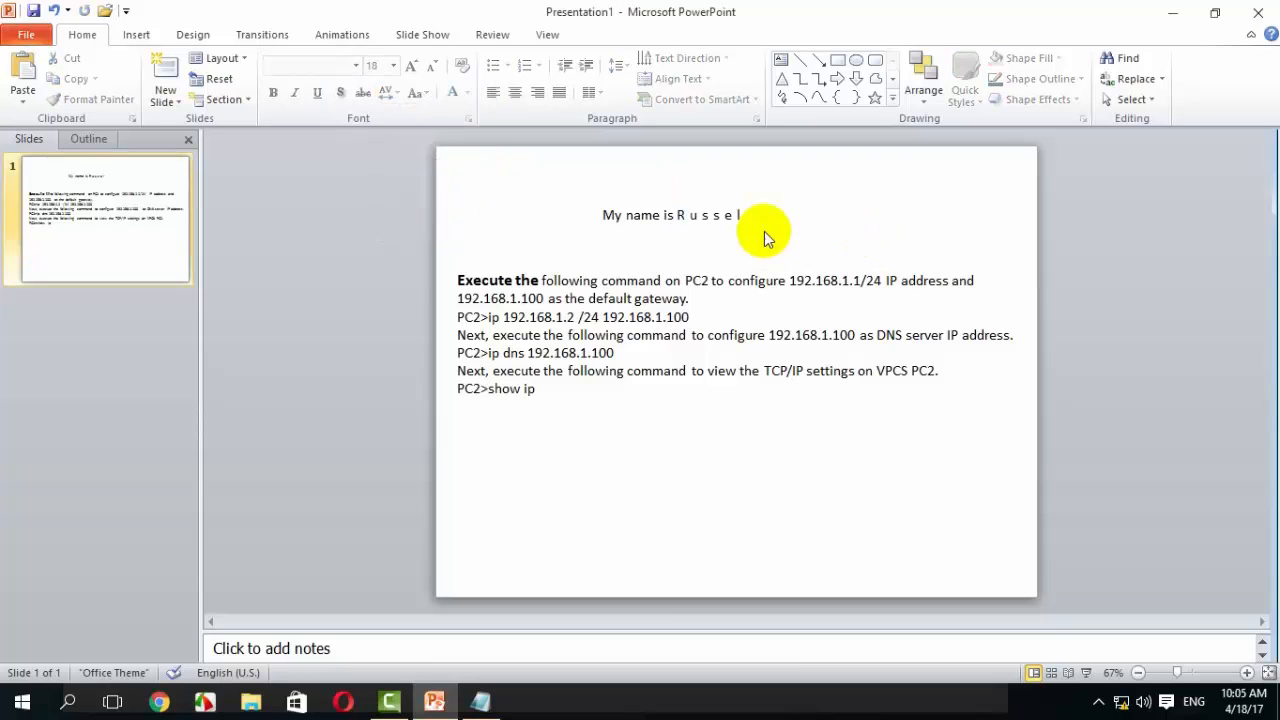
- Set a custom character spacing amount of 0.5 pt for the entire name line
left_click_drag(745, 215, 543, 214)
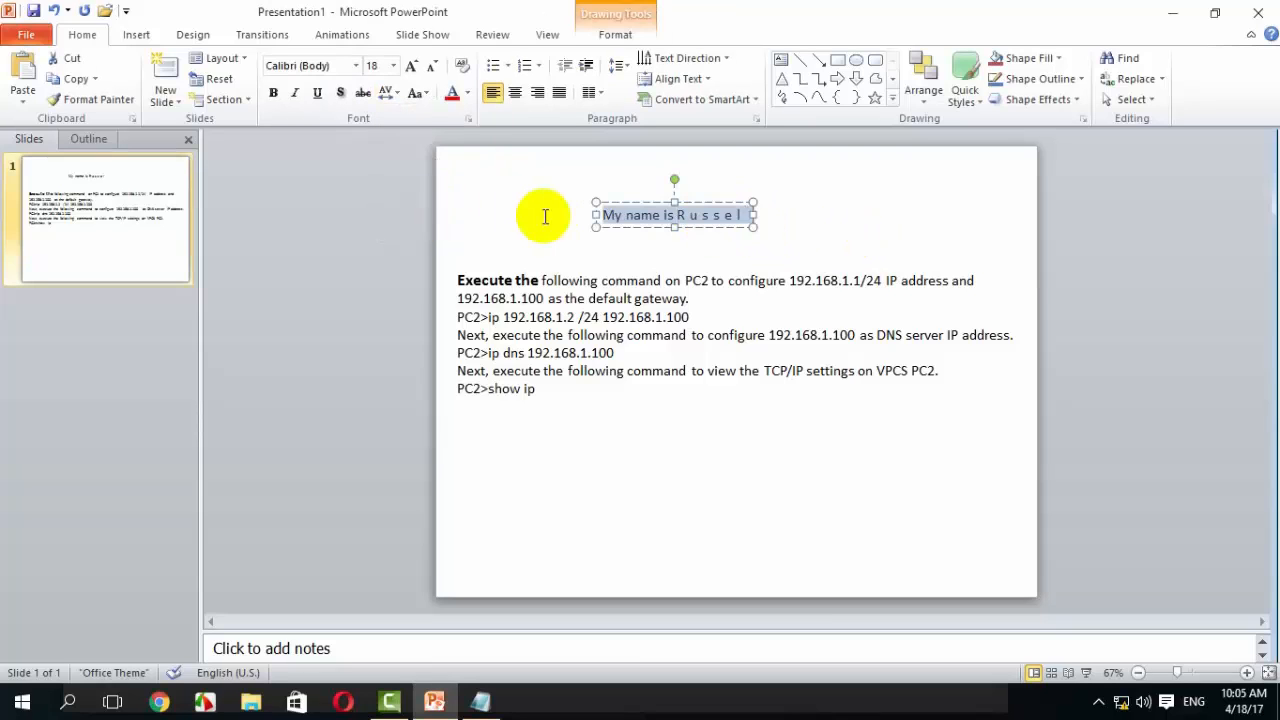
left_click(388, 93)
left_click(433, 231)
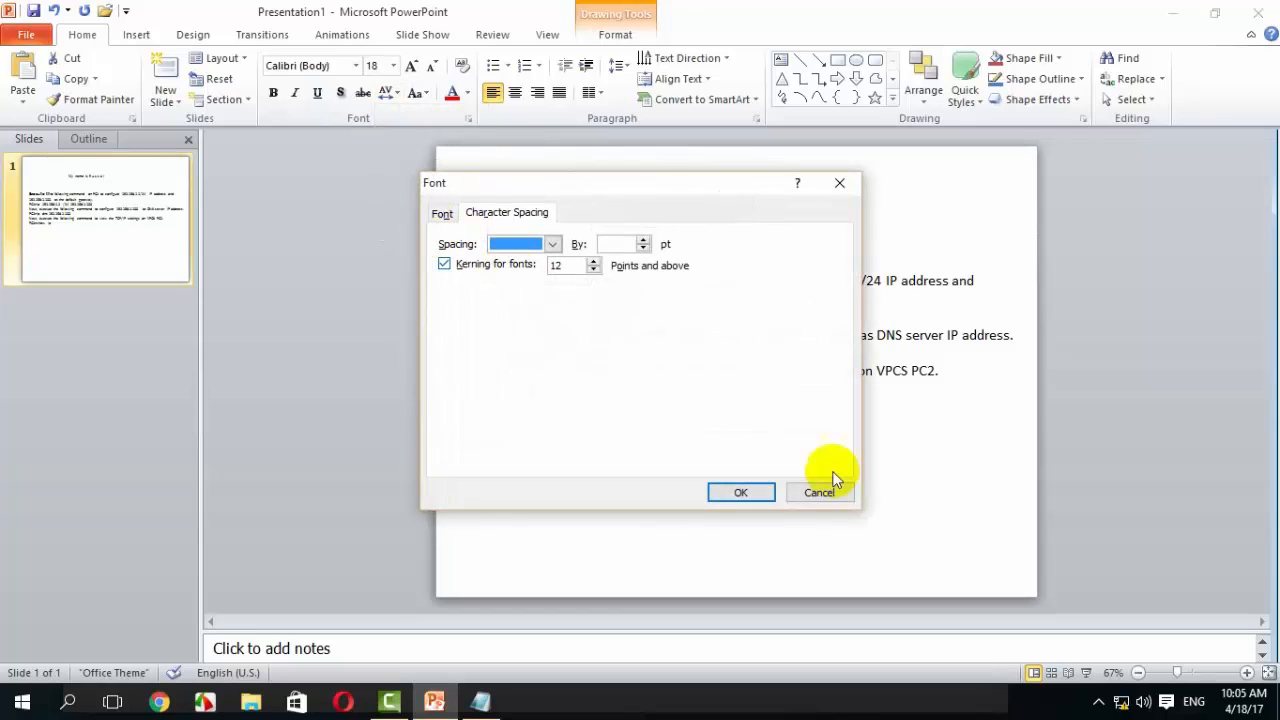
left_click(553, 245)
left_click(554, 243)
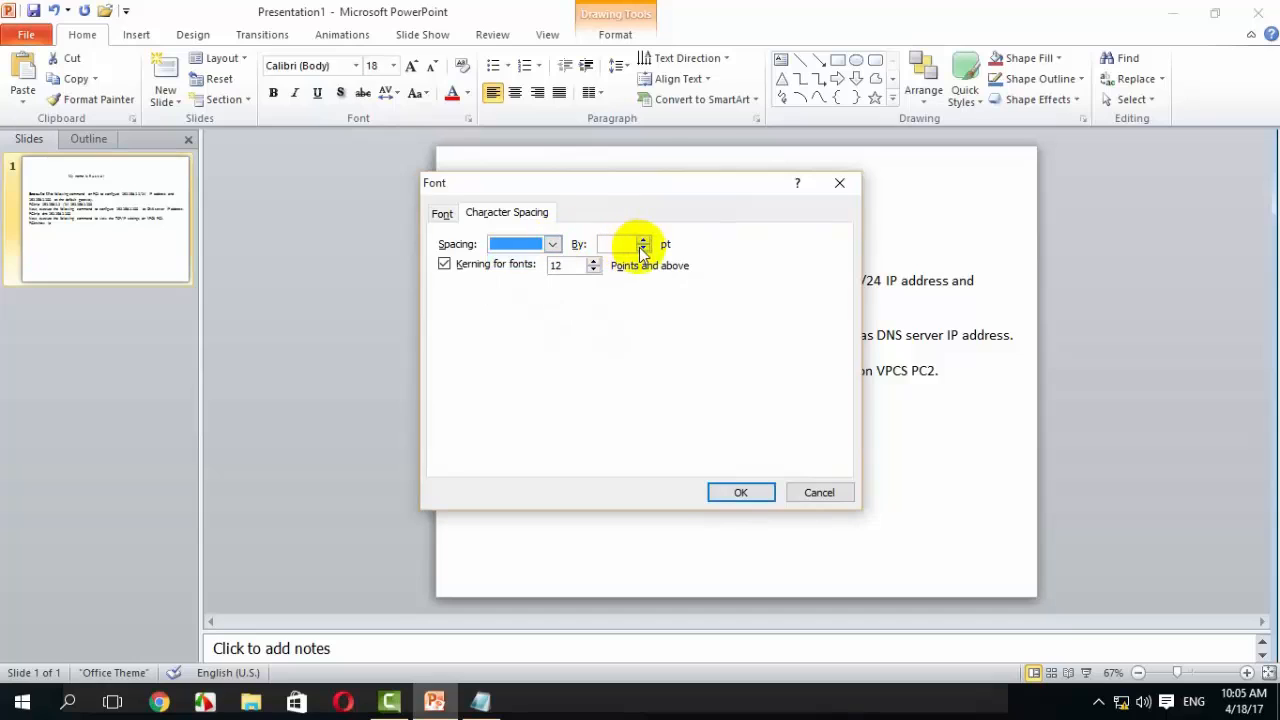
left_click(640, 243)
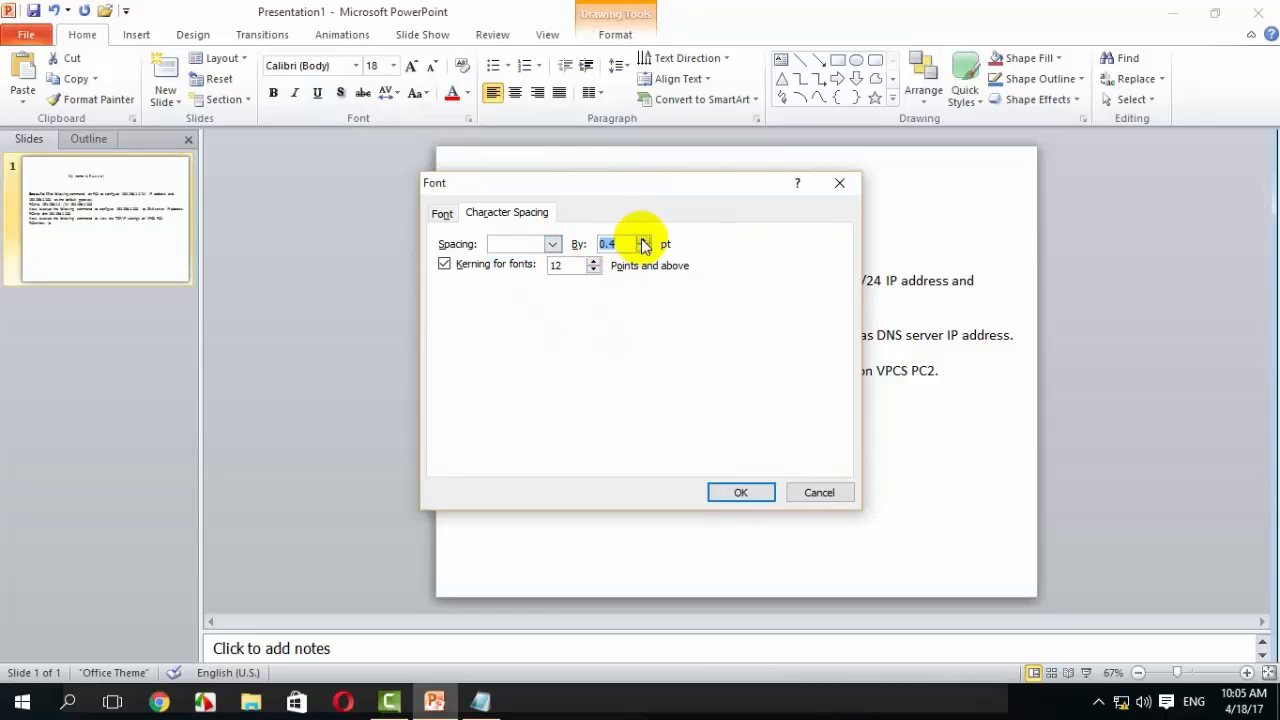
left_click(643, 240)
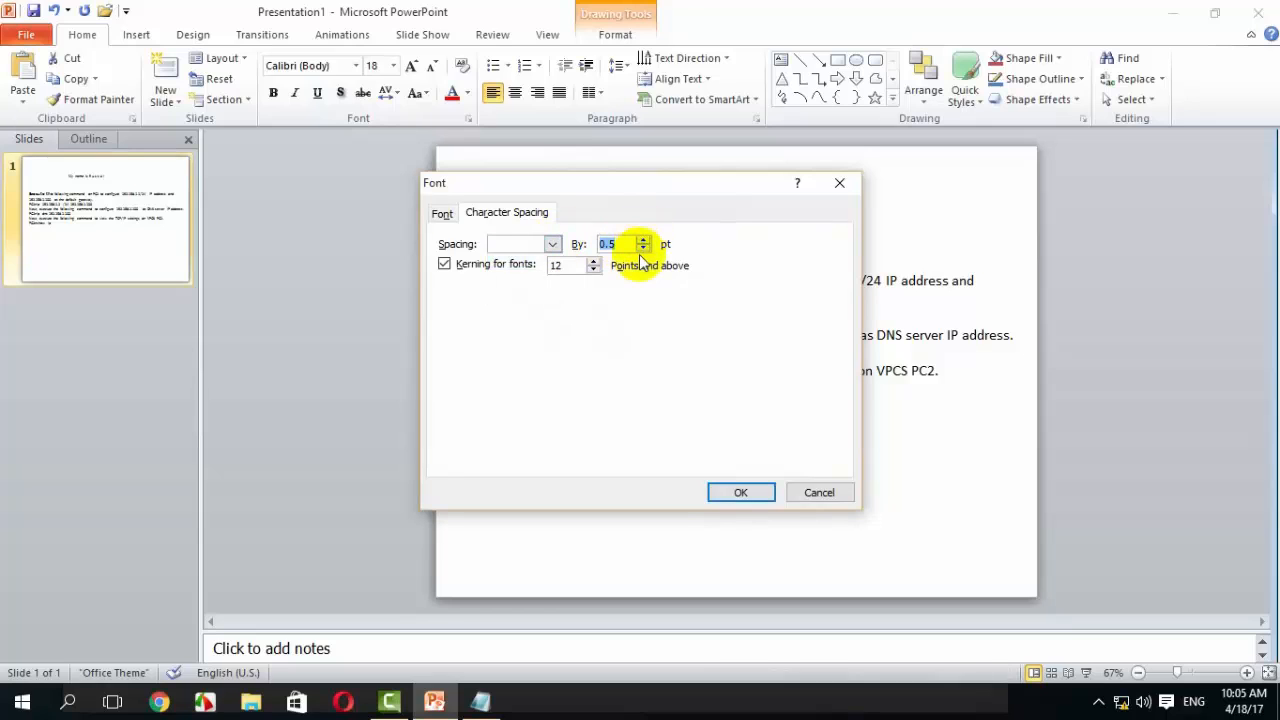
left_click(741, 492)
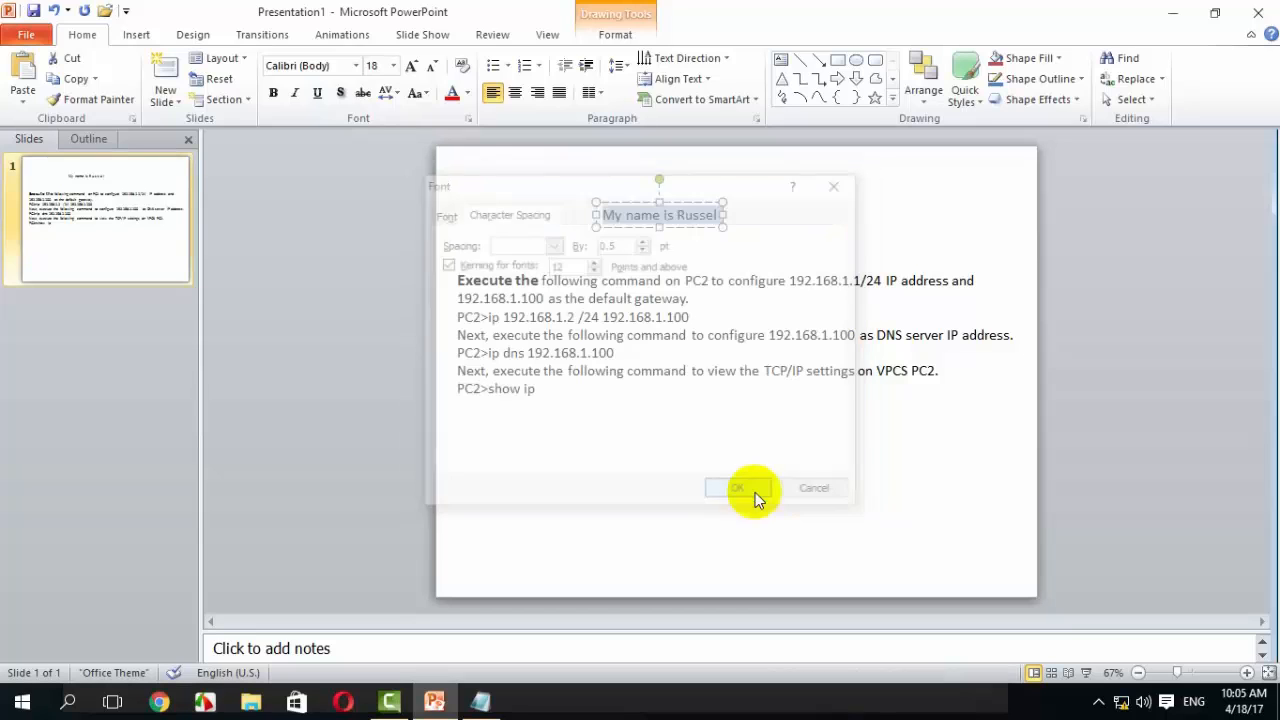
- Apply Very Loose character spacing to the entire name line
left_click(388, 93)
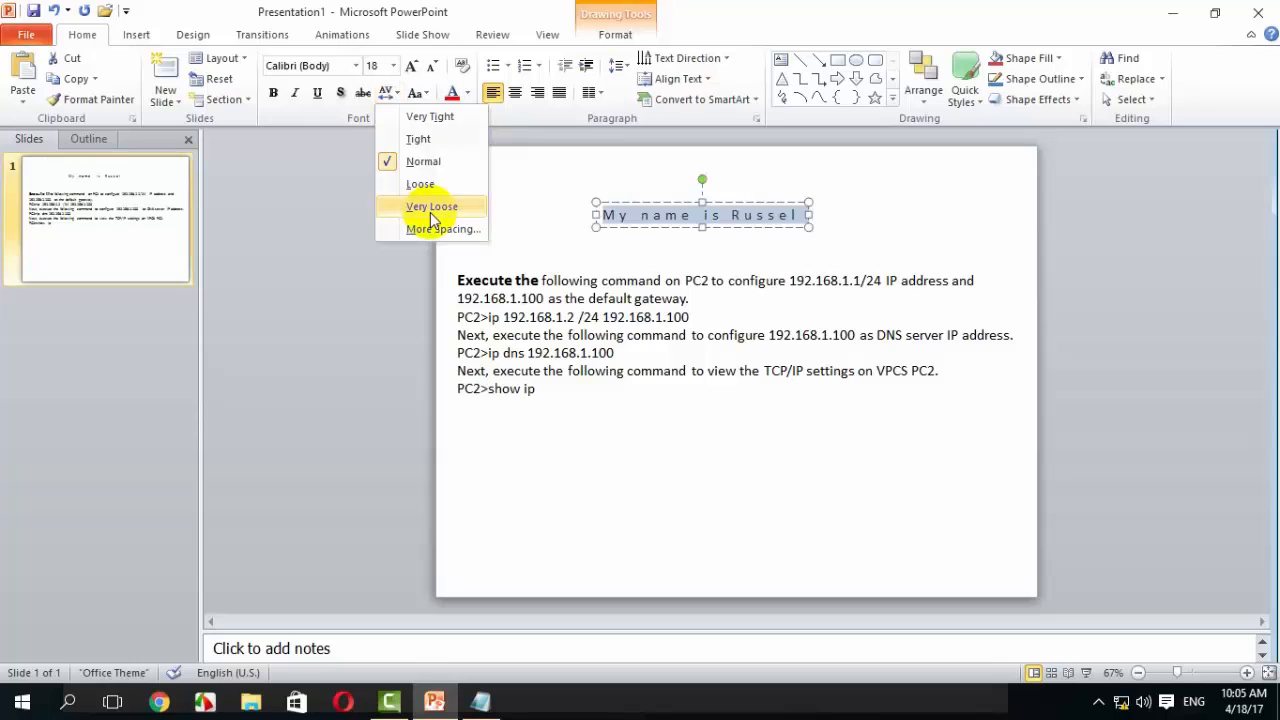
left_click(432, 208)
left_click(720, 474)
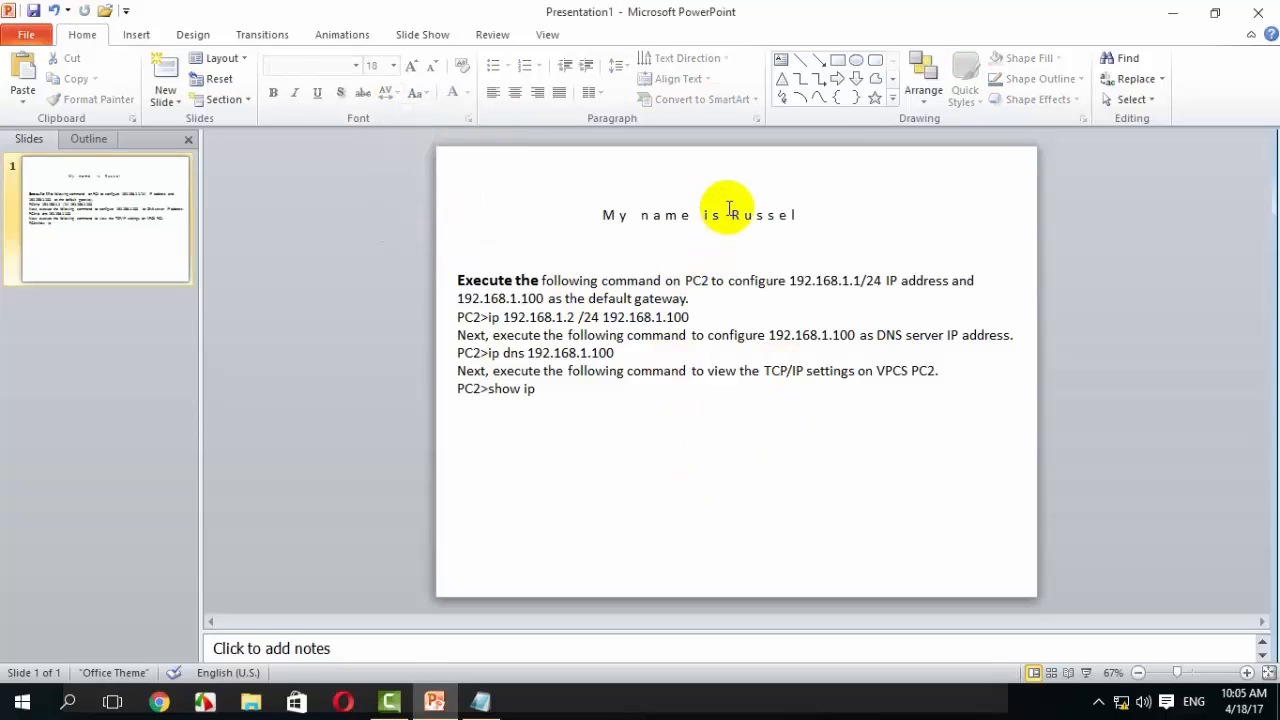
- Restore the entire name line to Normal character spacing
left_click(729, 212)
left_click(386, 93)
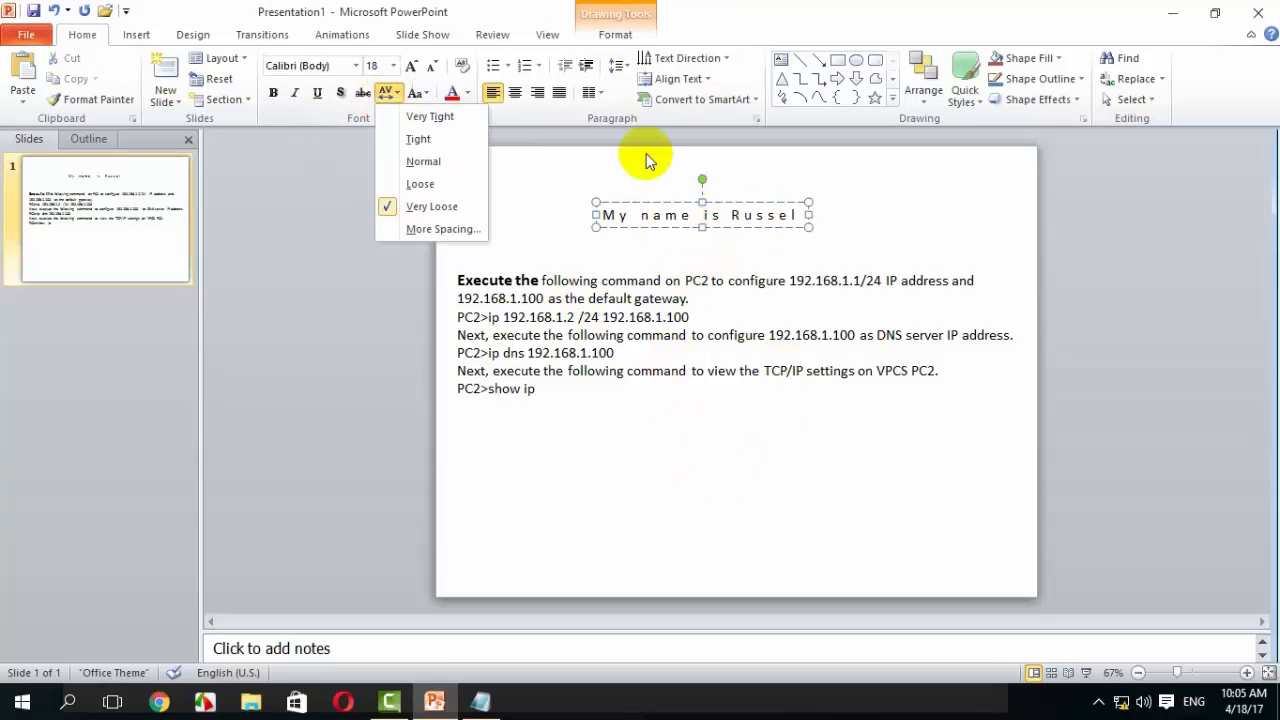
left_click(814, 215)
left_click_drag(814, 215, 600, 215)
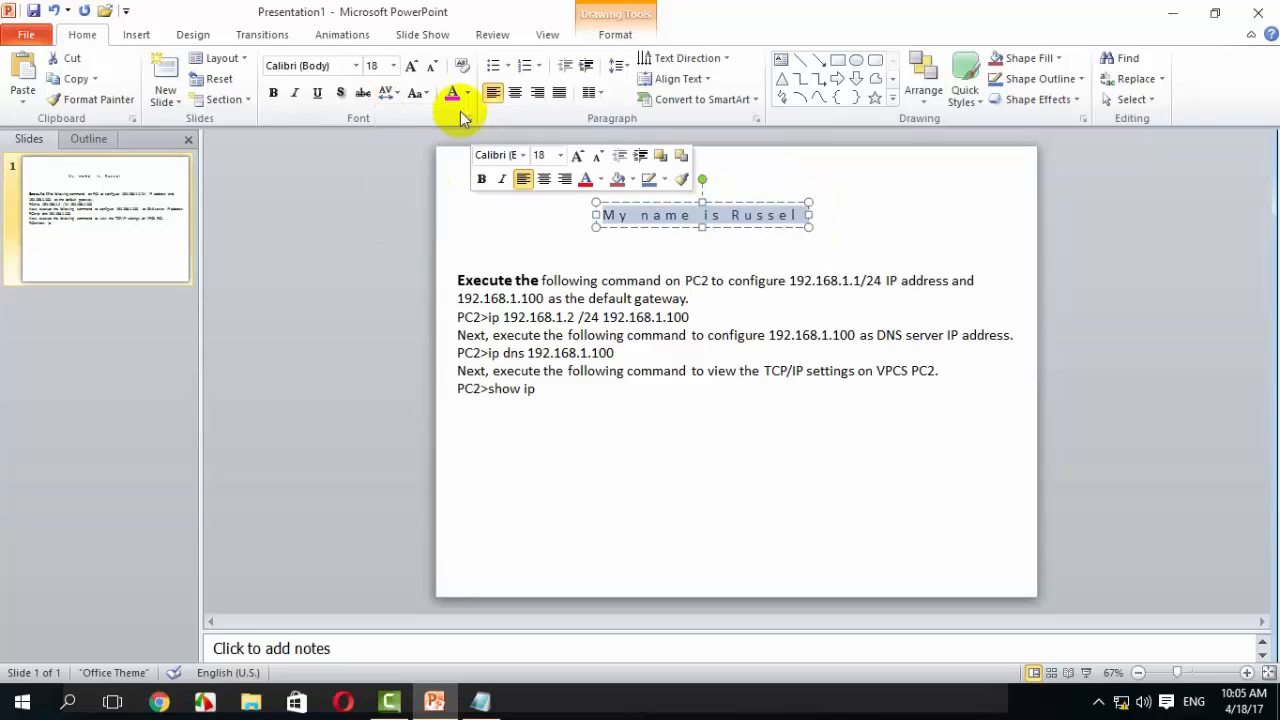
left_click(388, 93)
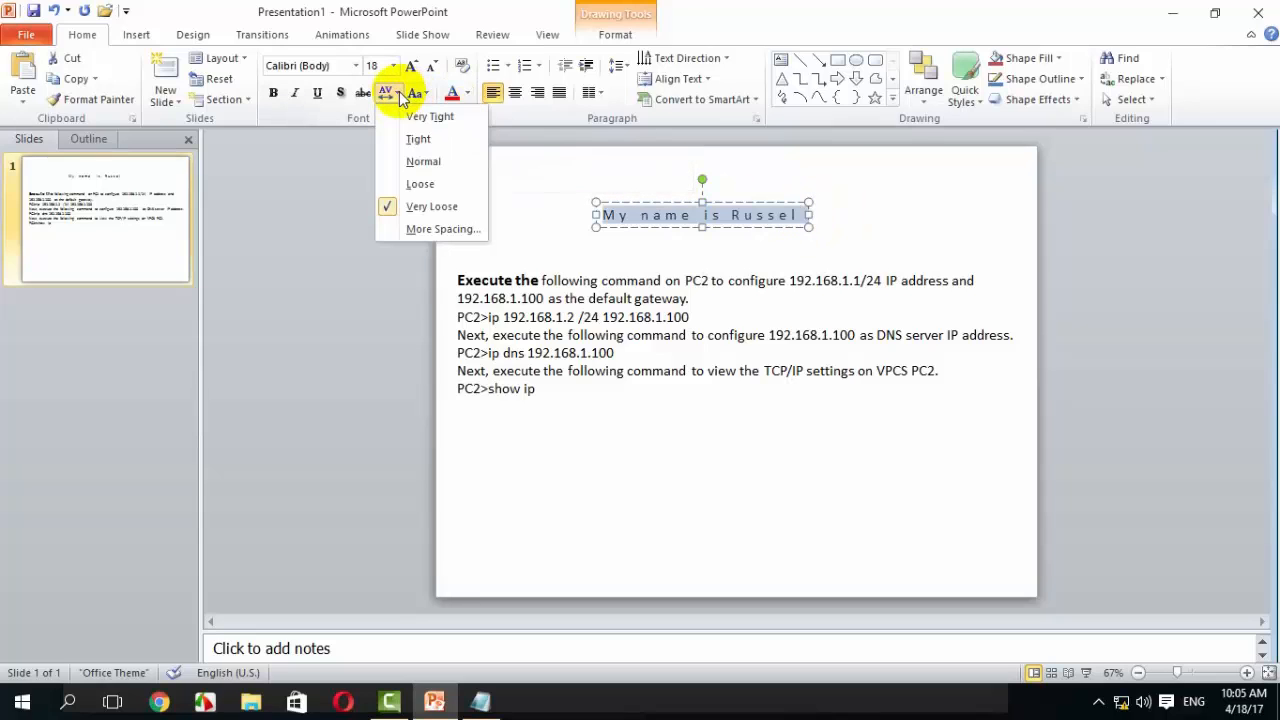
left_click(426, 168)
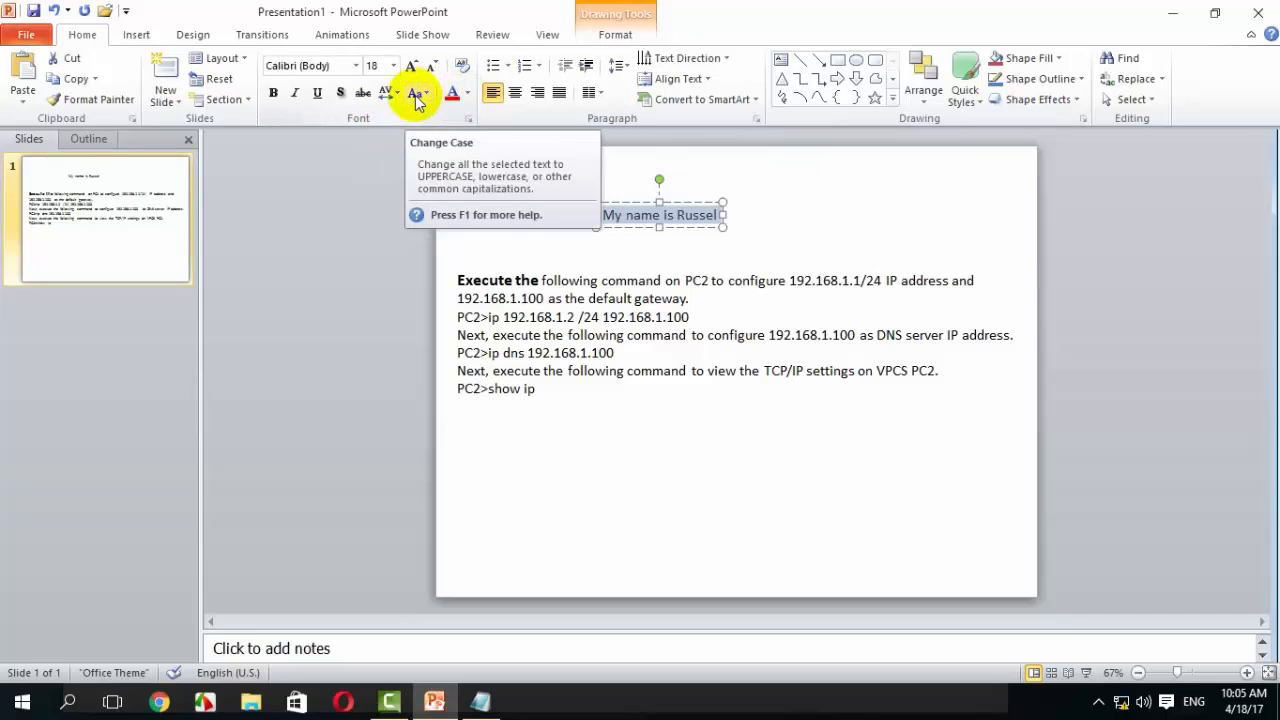
- Change the name line's capitalization to UPPERCASE
left_click(427, 95)
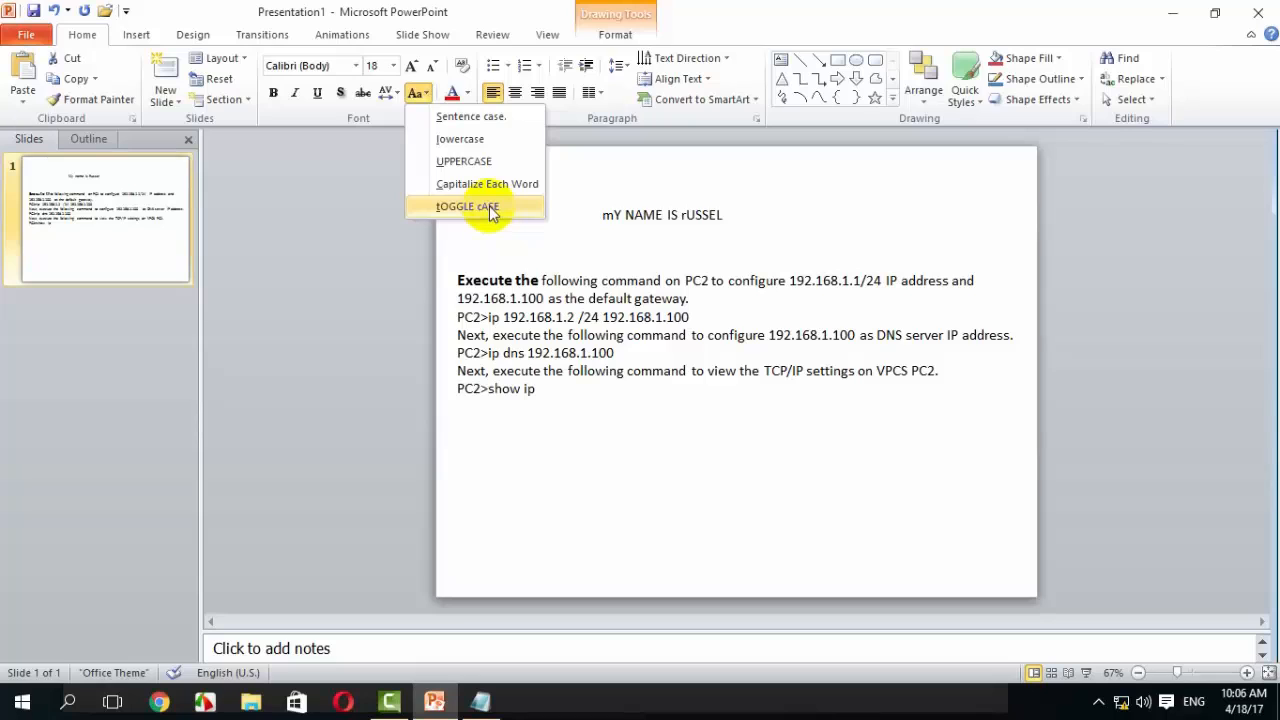
left_click(490, 210)
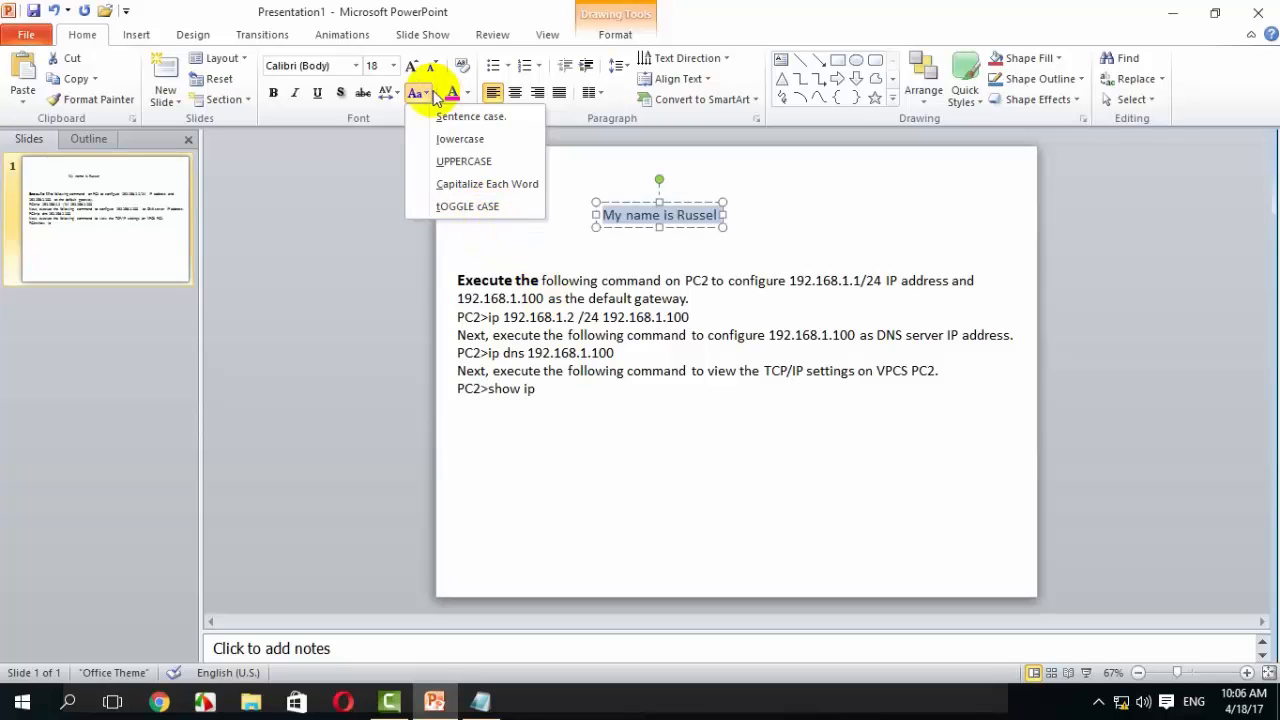
left_click(455, 162)
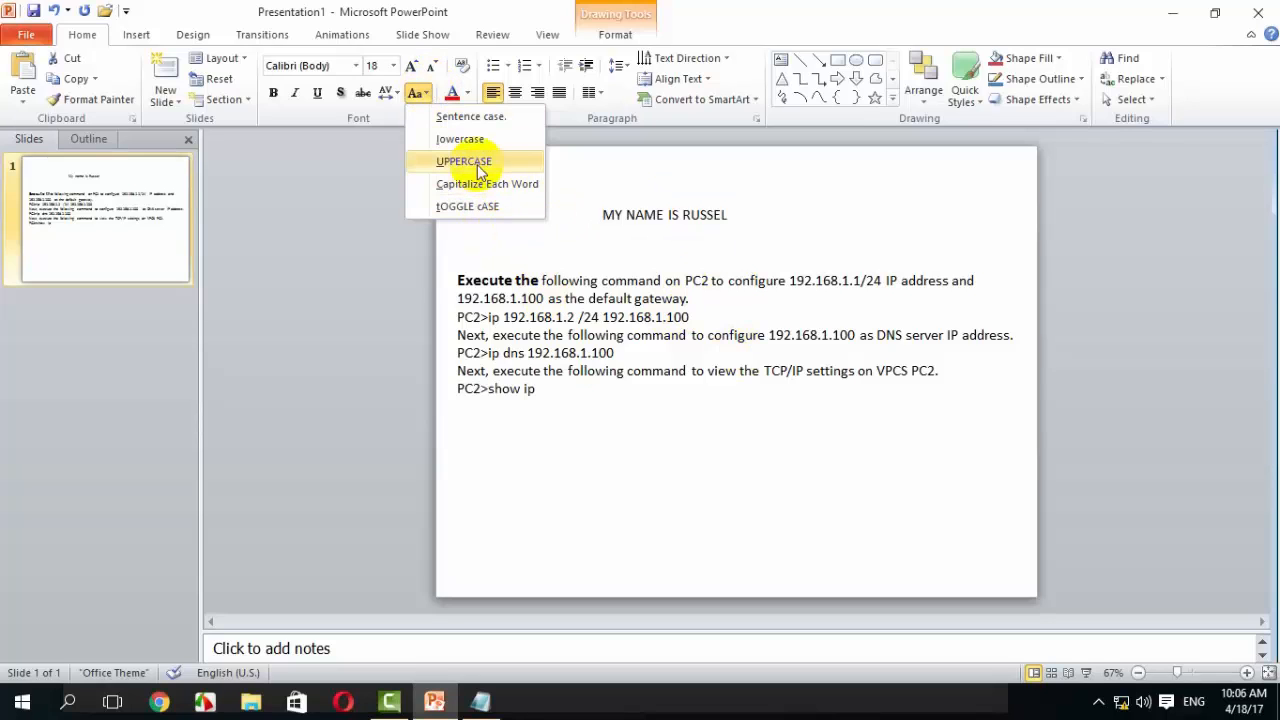
left_click(858, 250)
- Move the name line's text box down and slightly right, to just above the pasted text
left_click(700, 217)
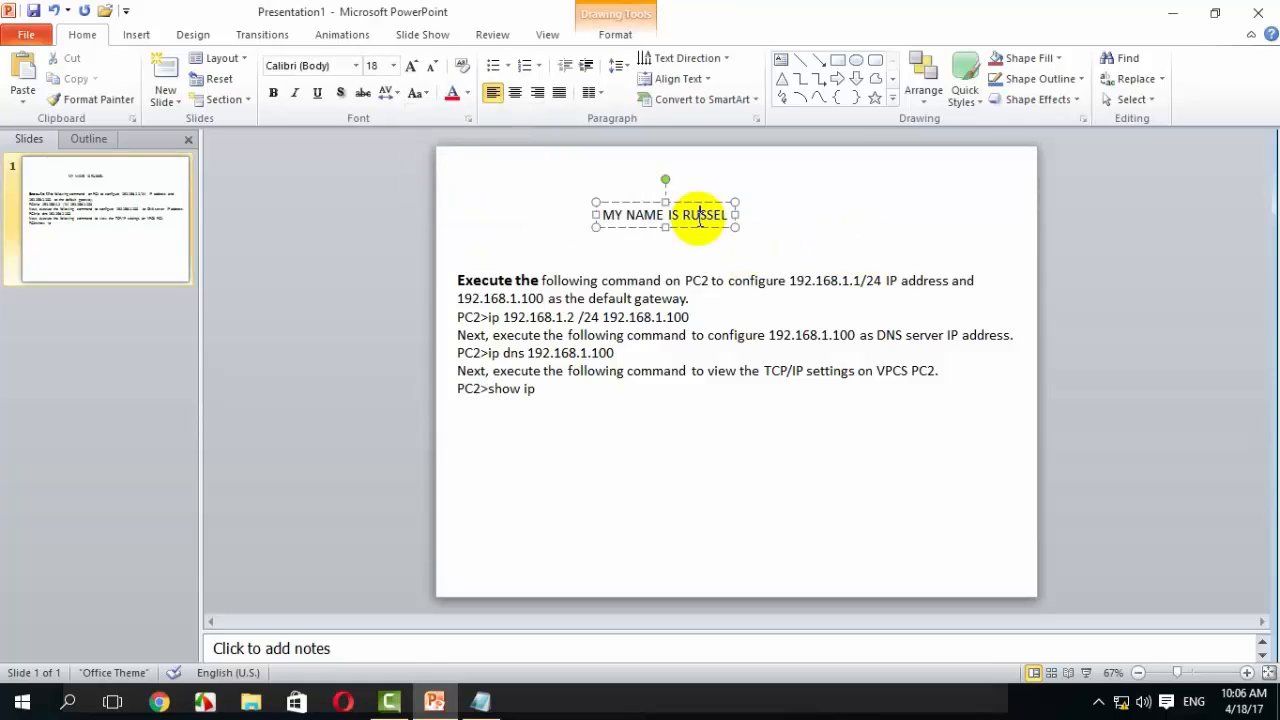
left_click_drag(696, 203, 736, 237)
left_click(834, 222)
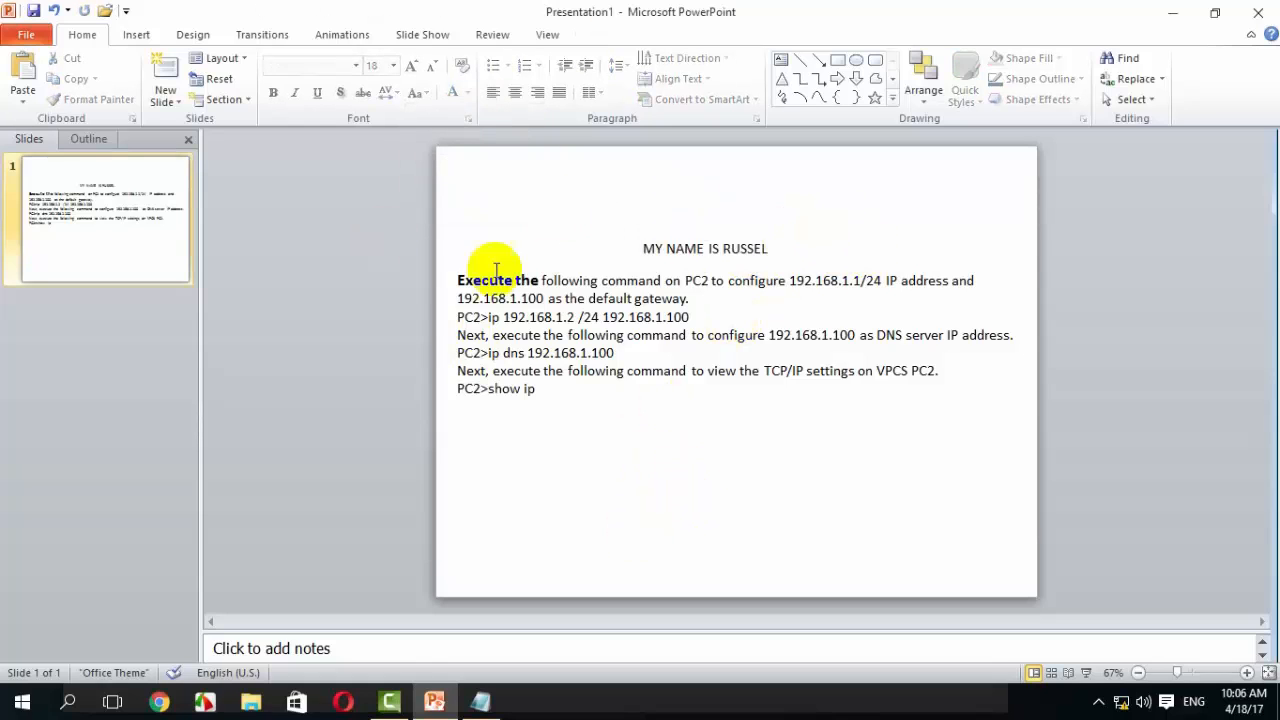
- Change the font color of all the pasted command text to the darkest theme shade in the black column
left_click(584, 280)
key("ctrl+a")
left_click(467, 93)
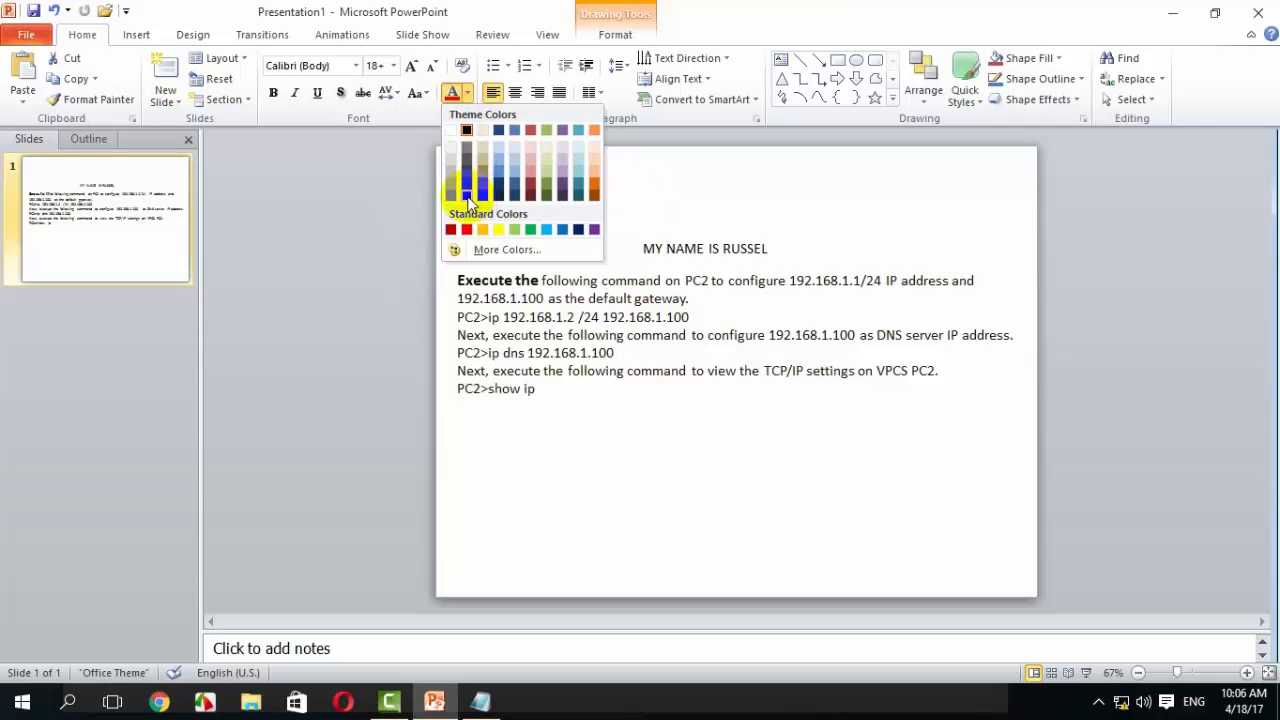
left_click(766, 500)
left_click(766, 503)
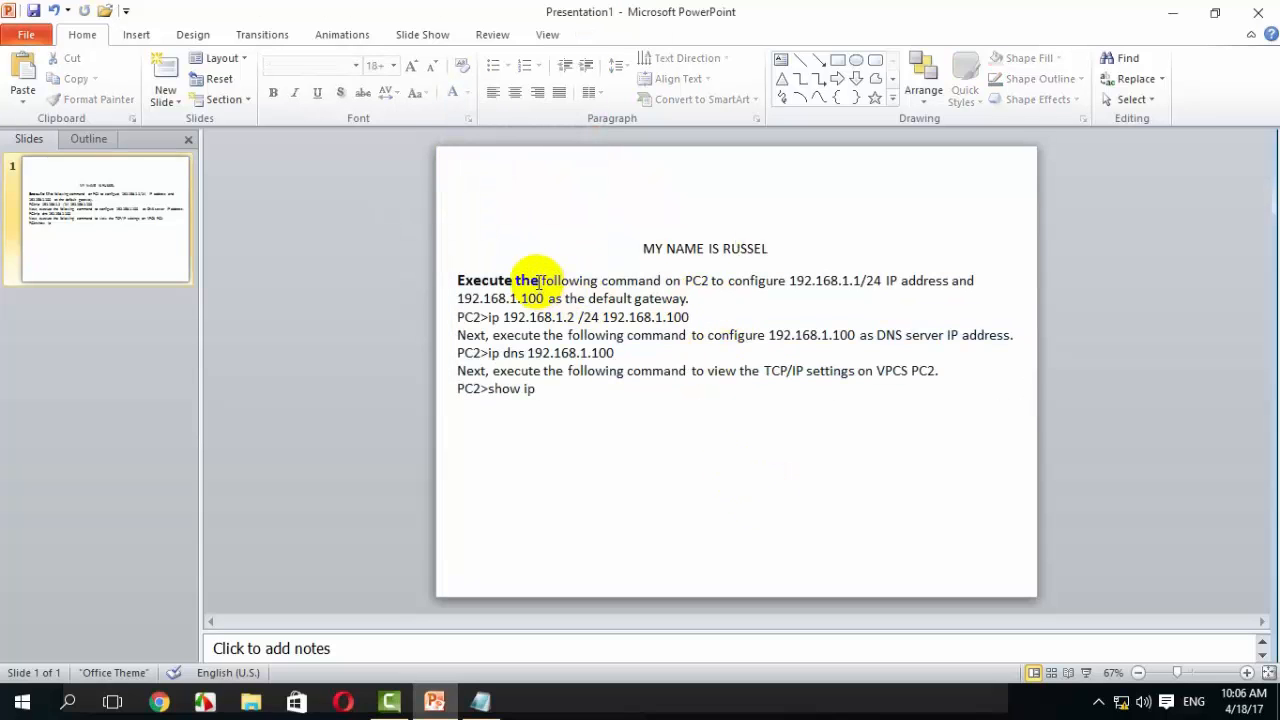
- Color the bold words "Execute the" at the start of the pasted text with the standard light blue
left_click_drag(540, 281, 457, 281)
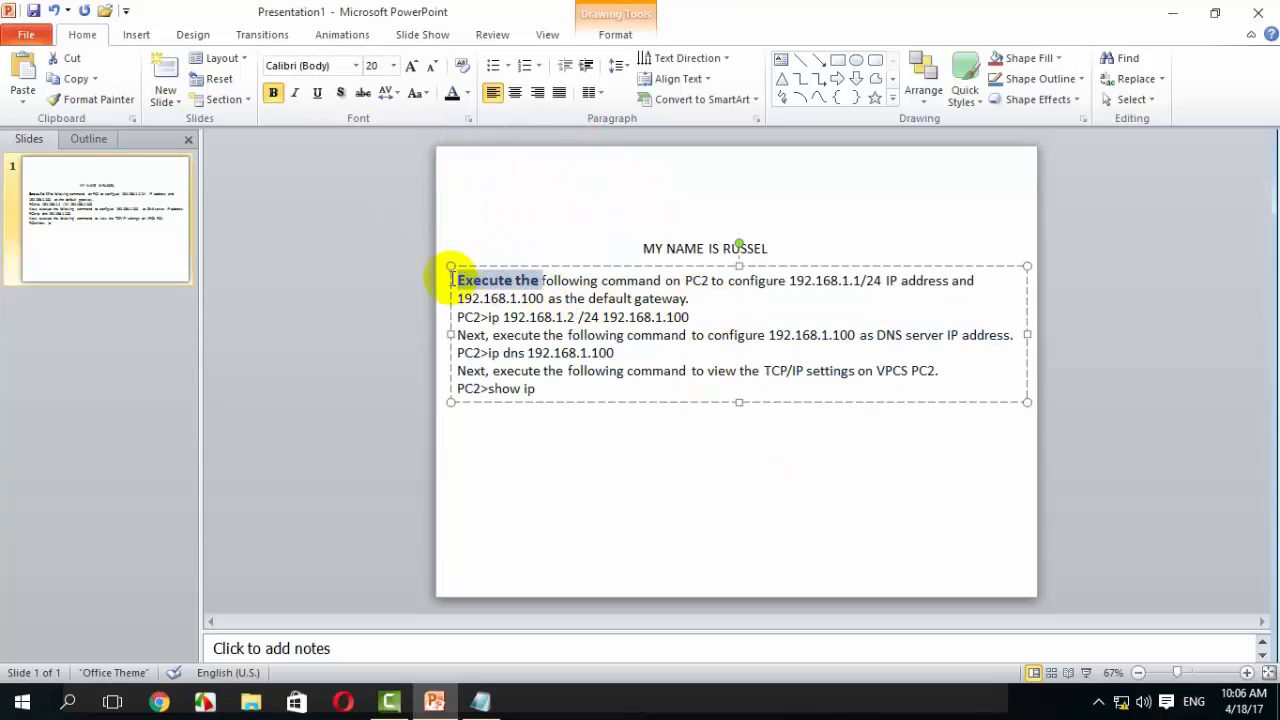
left_click(466, 96)
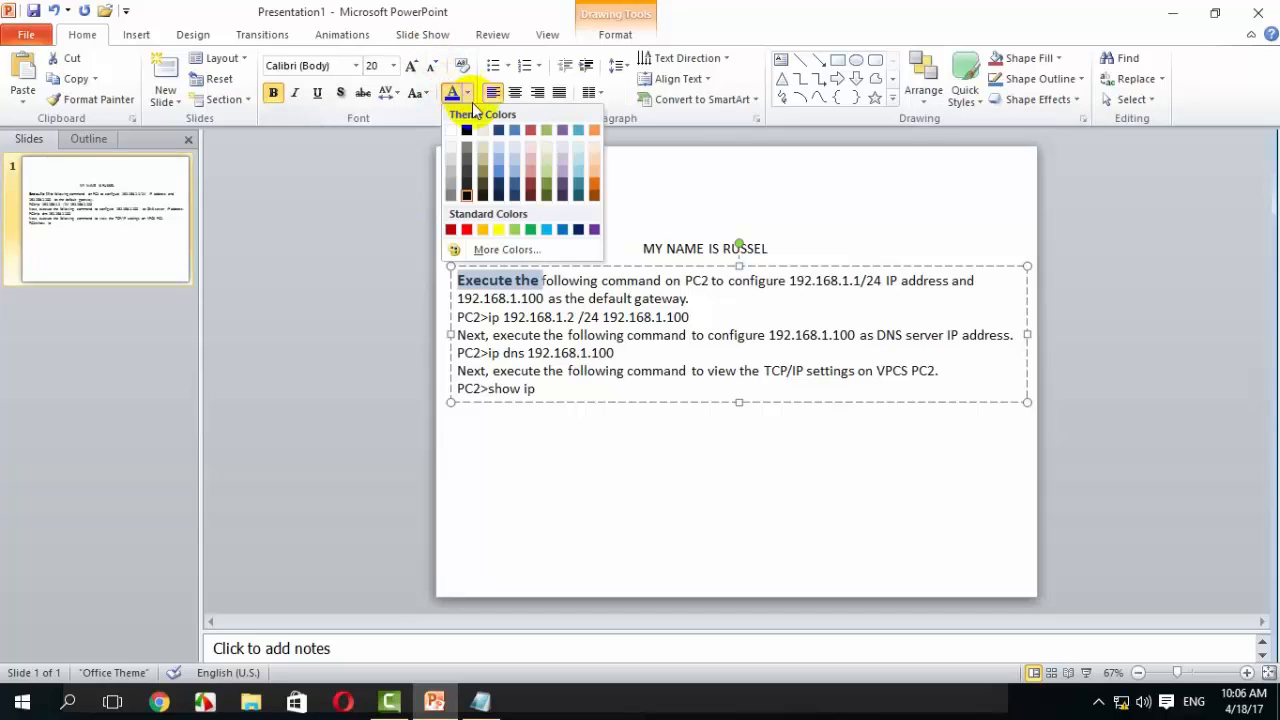
left_click(546, 233)
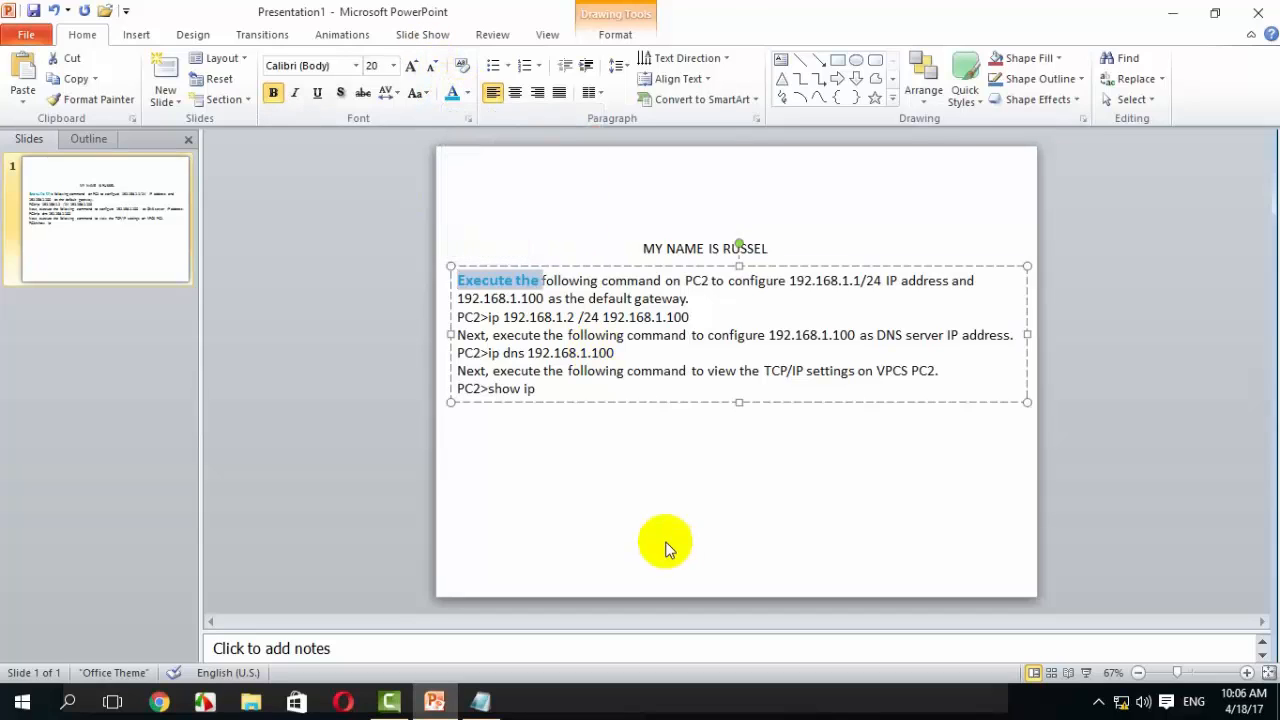
left_click(582, 551)
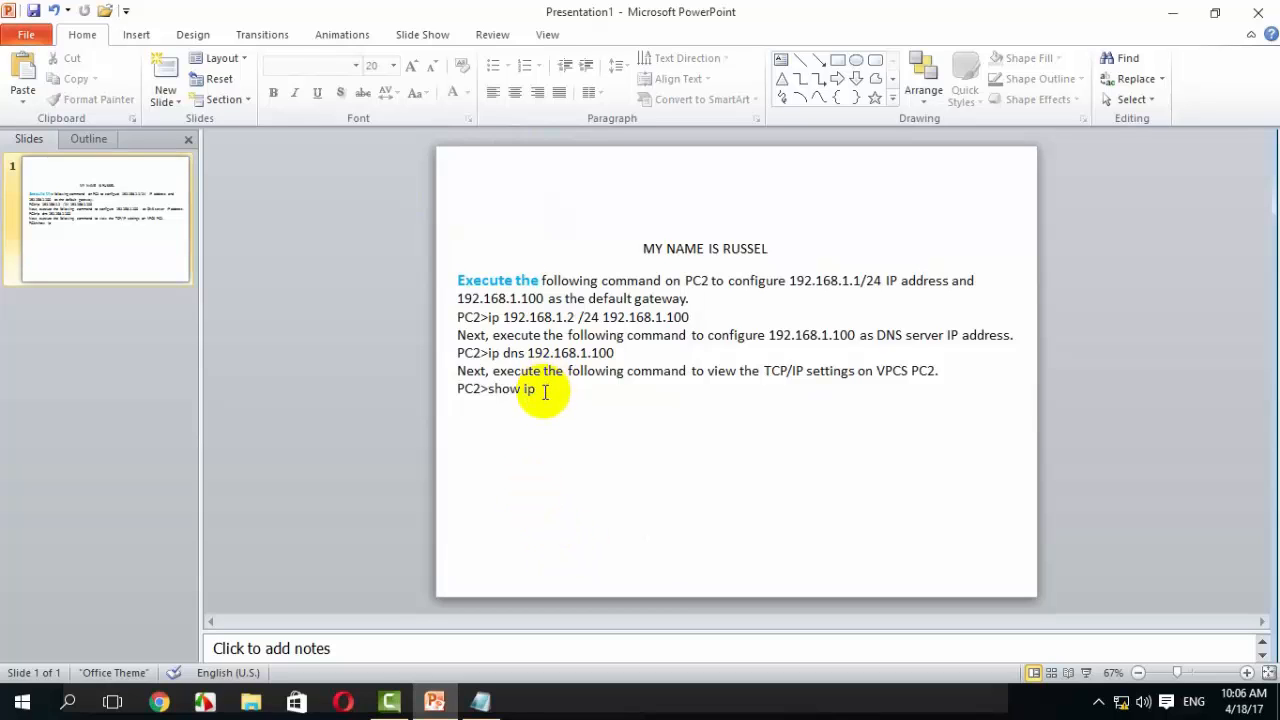
- Examine the font choices and character spacing options in the Font dialog for the whole pasted text, and close it without changes
left_click_drag(543, 391, 419, 193)
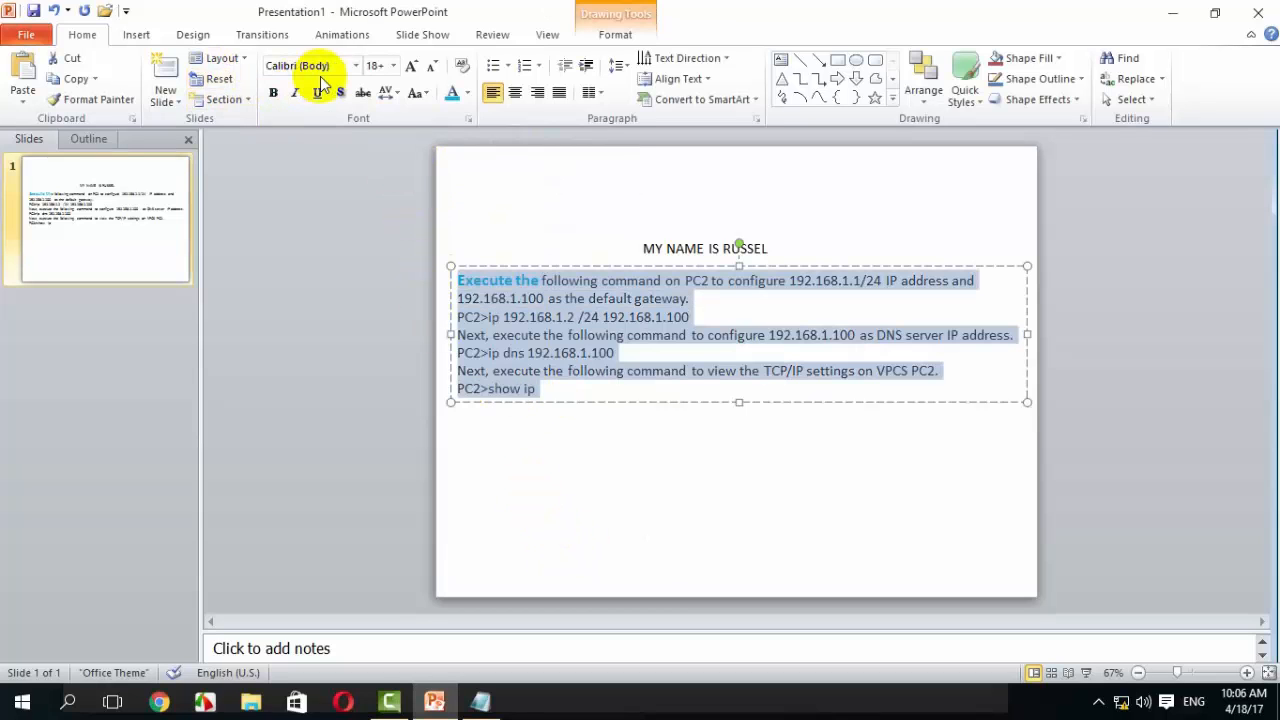
left_click(470, 119)
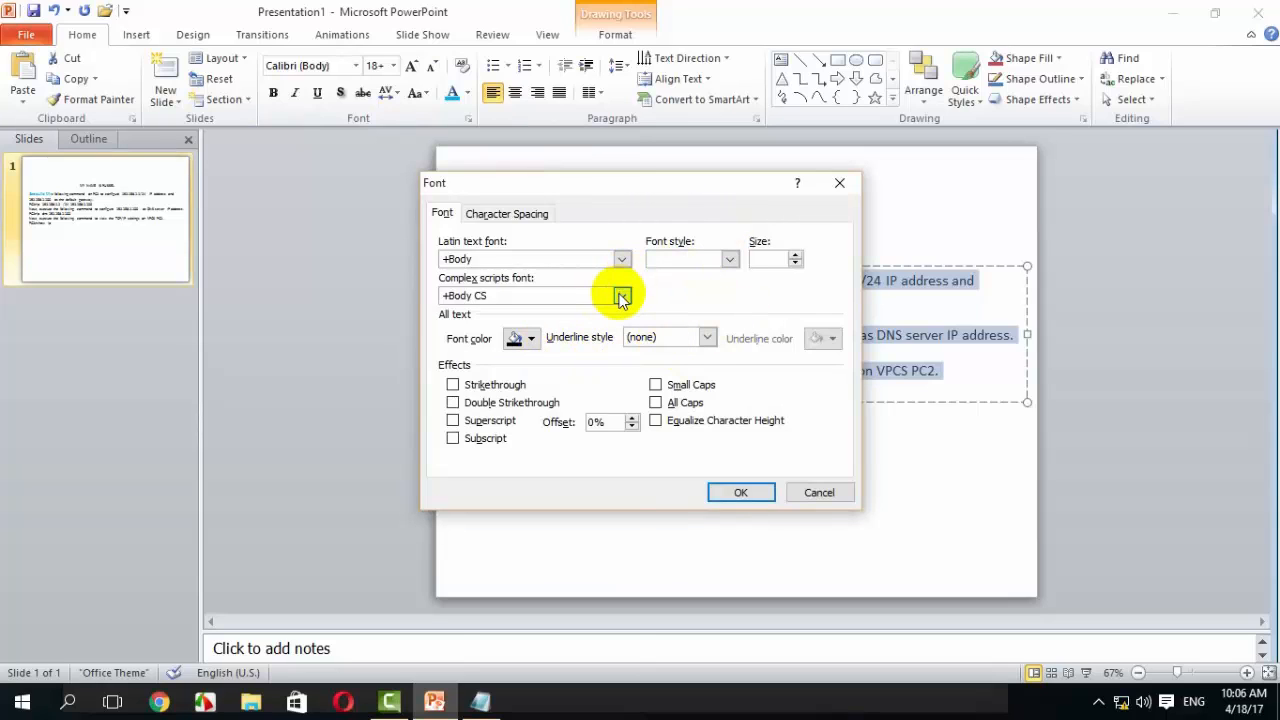
left_click(622, 296)
left_click(622, 296)
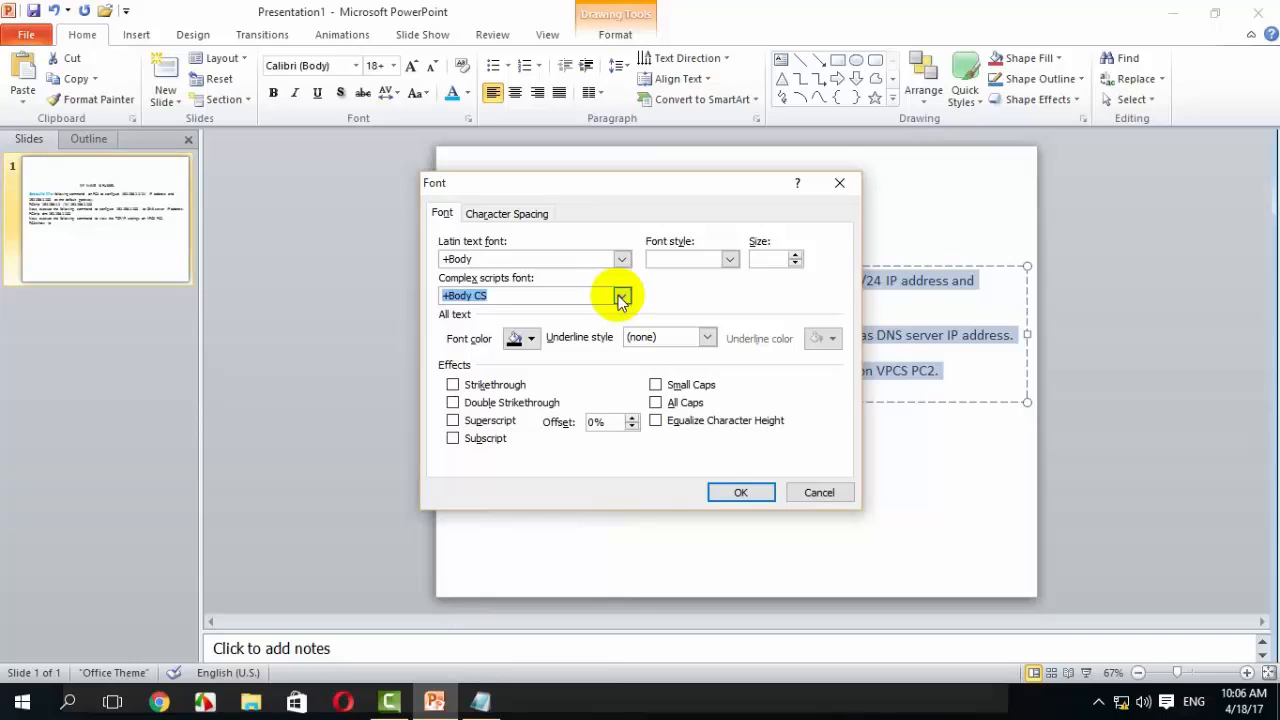
left_click(622, 296)
left_click(621, 259)
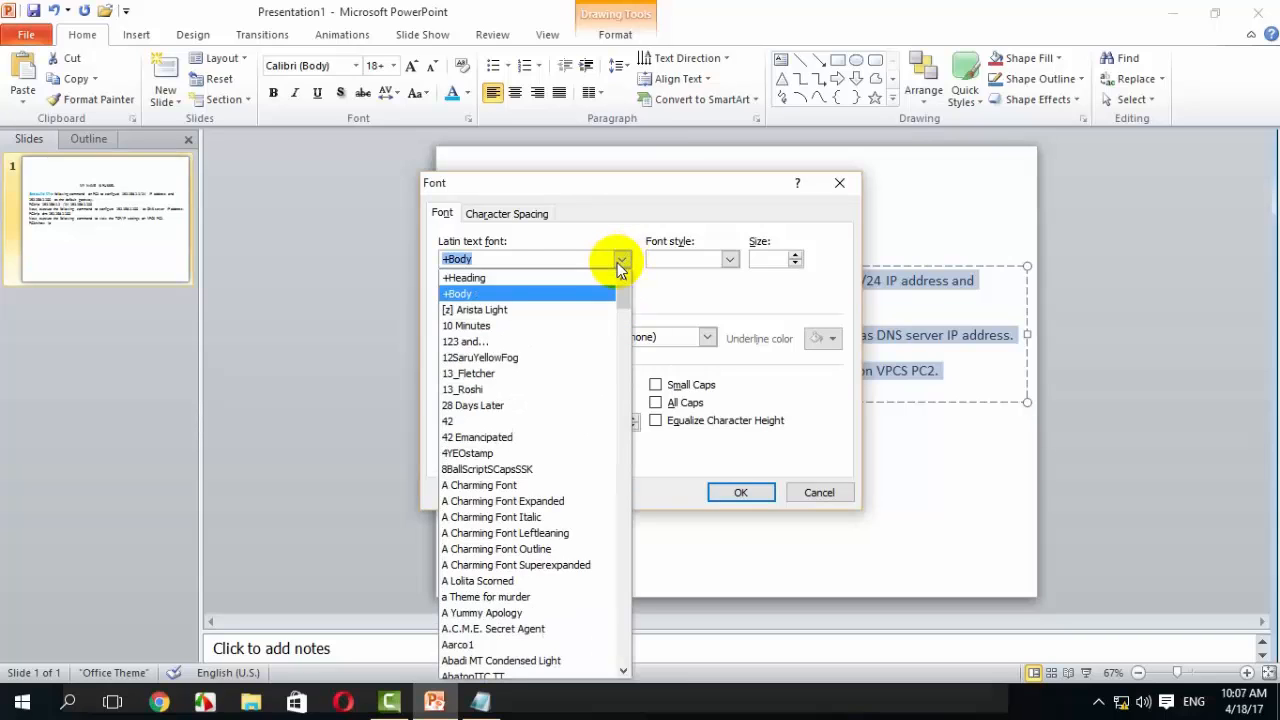
left_click(621, 260)
left_click(535, 216)
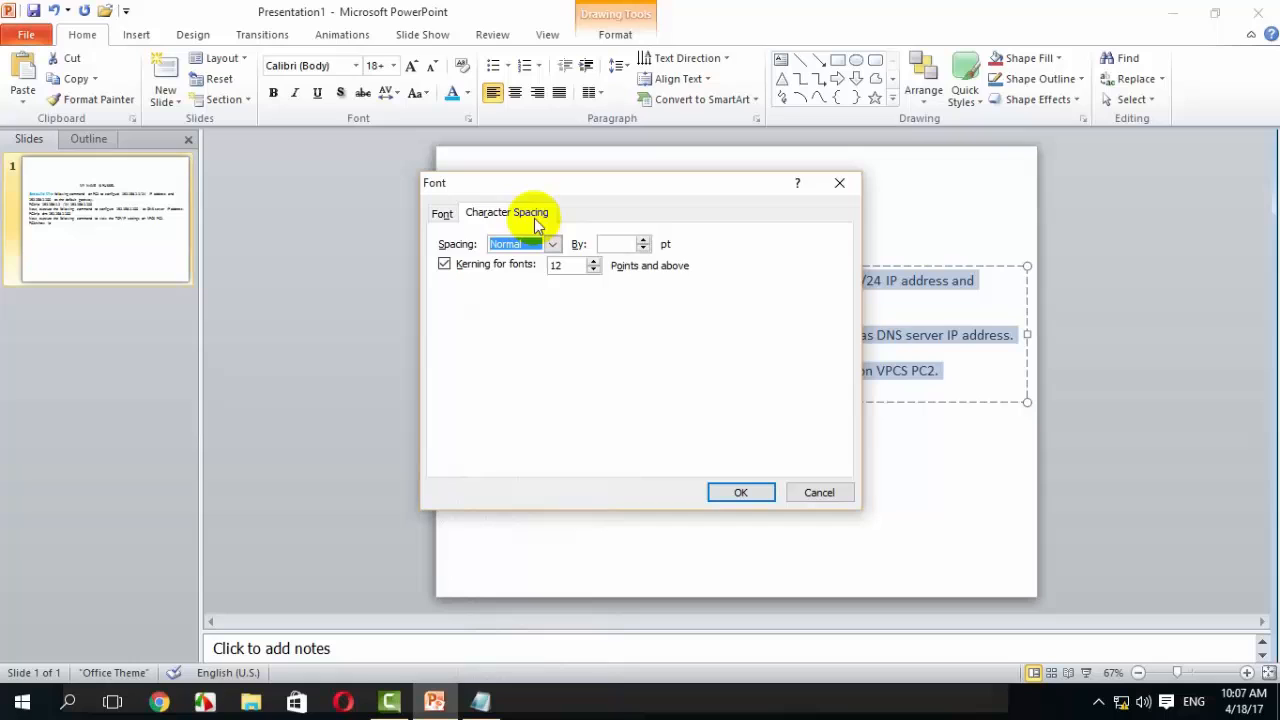
left_click(837, 183)
left_click(576, 206)
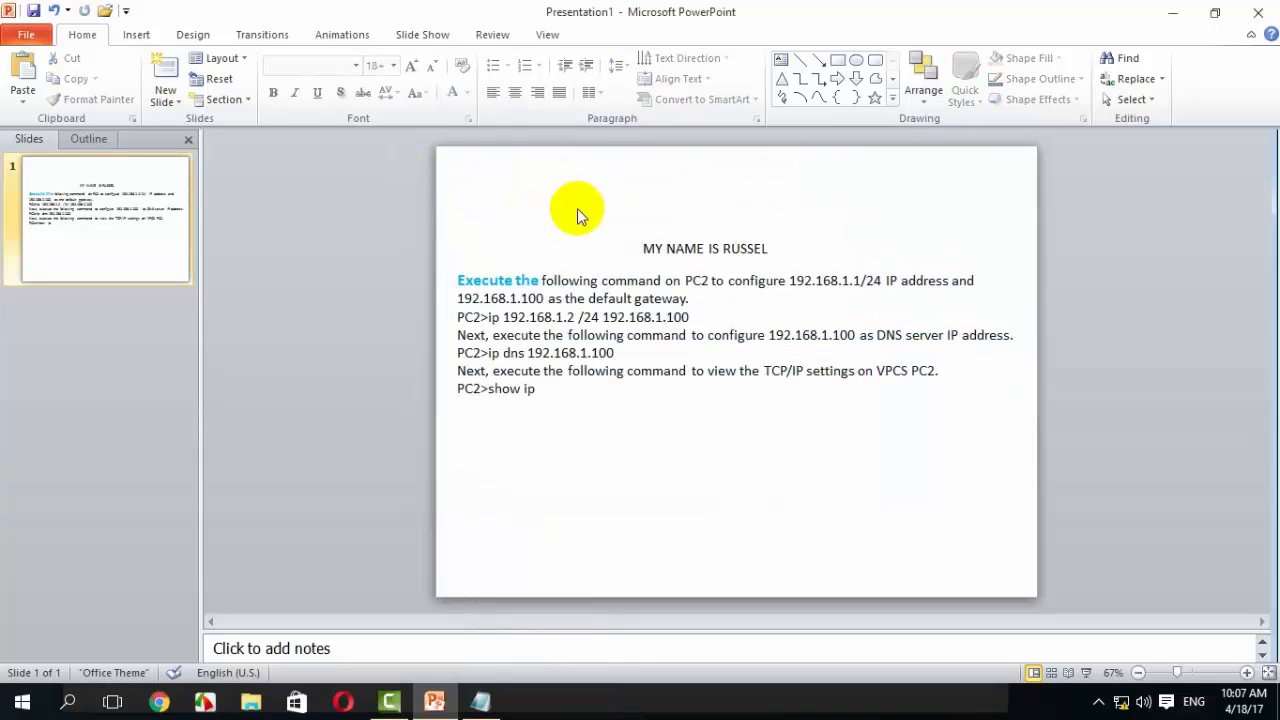
- Lay out the whole pasted command text in two columns
left_click(562, 298)
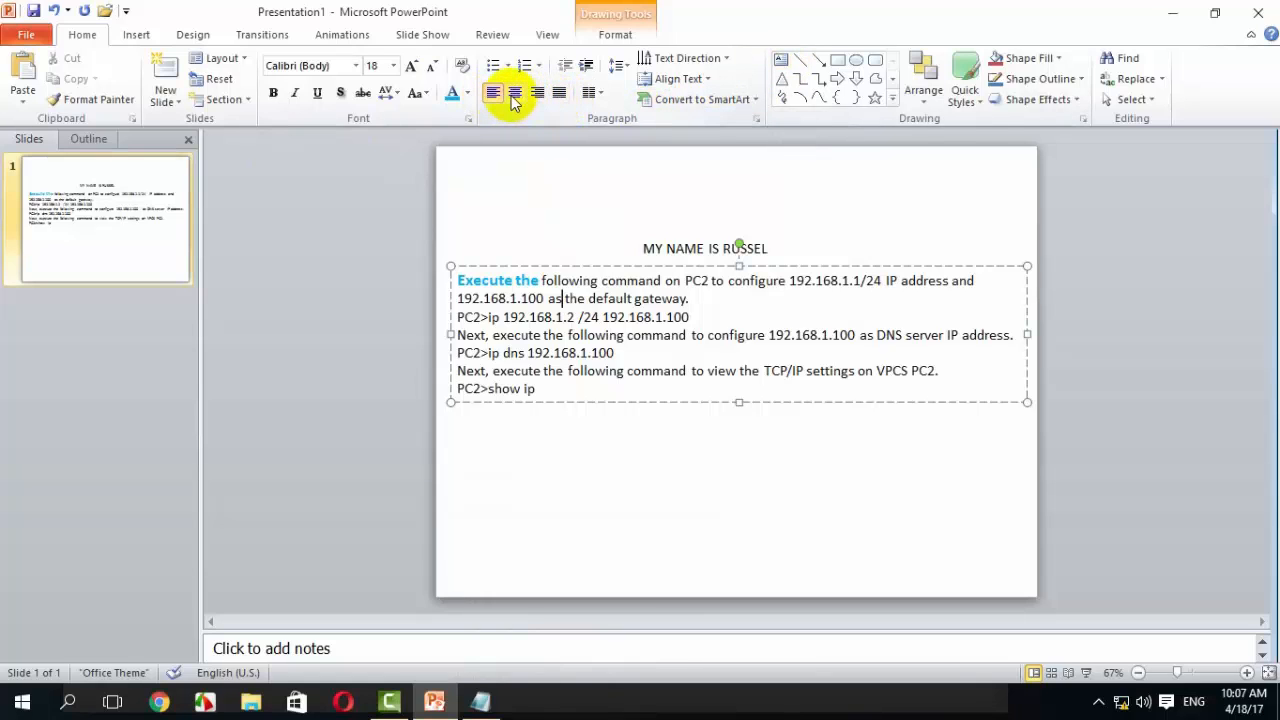
left_click(598, 95)
left_click(598, 95)
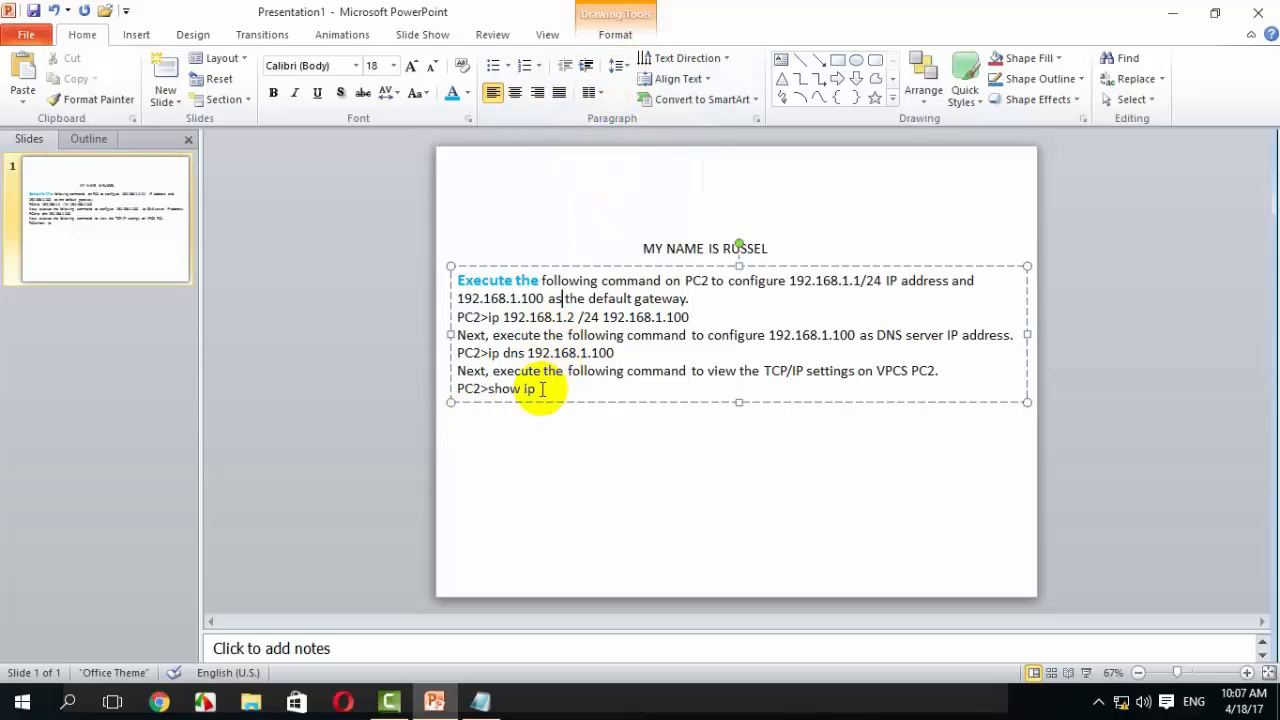
left_click_drag(537, 390, 457, 278)
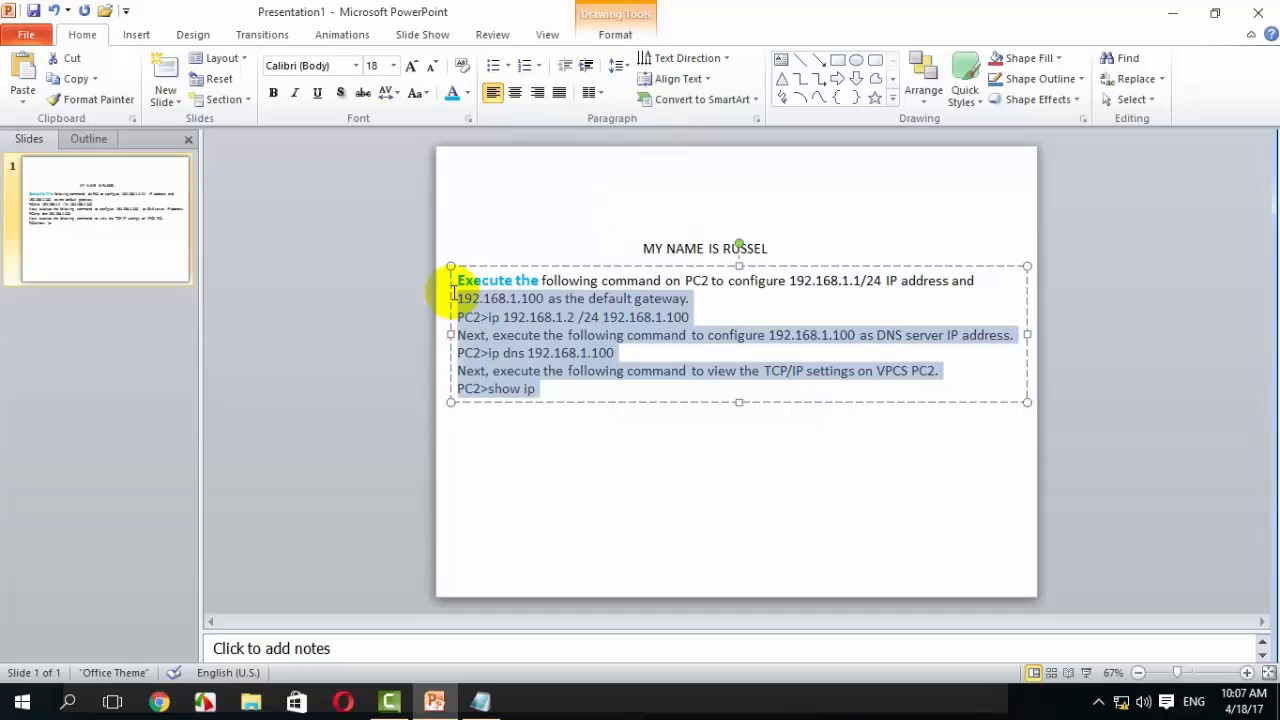
left_click(590, 92)
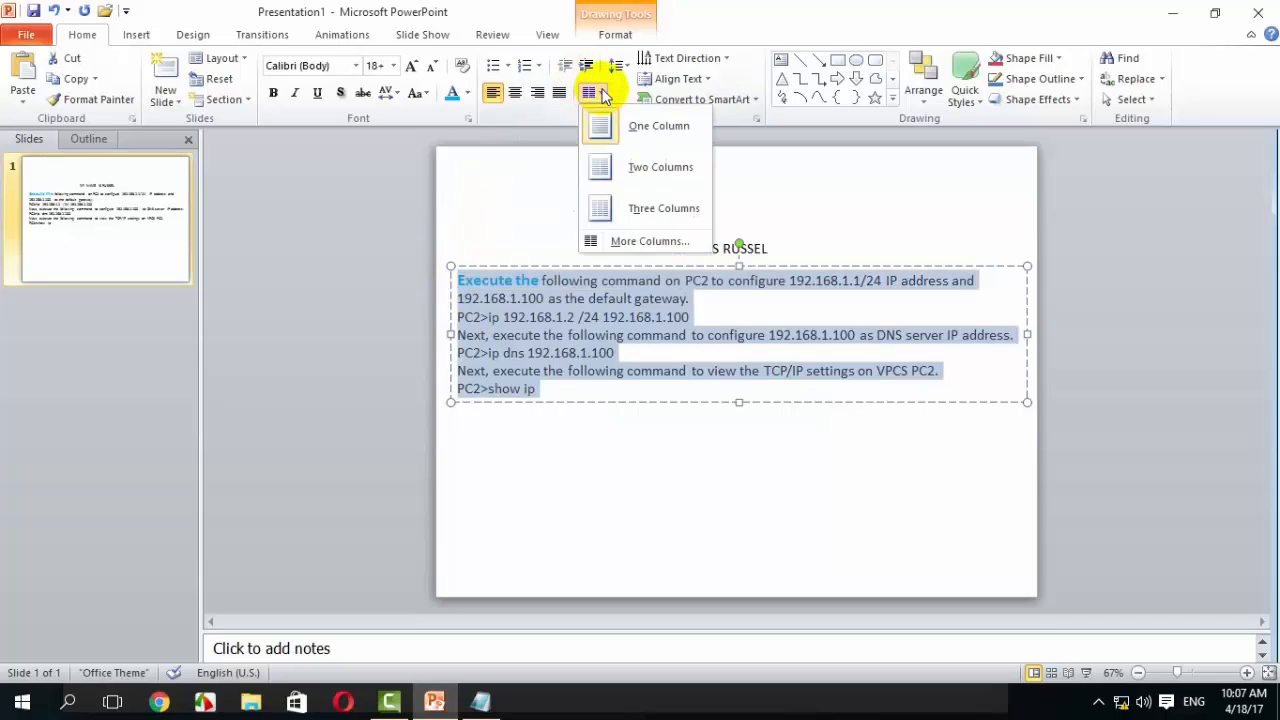
left_click(652, 170)
left_click(671, 467)
- Change the pasted command text's layout to three columns
left_click(672, 386)
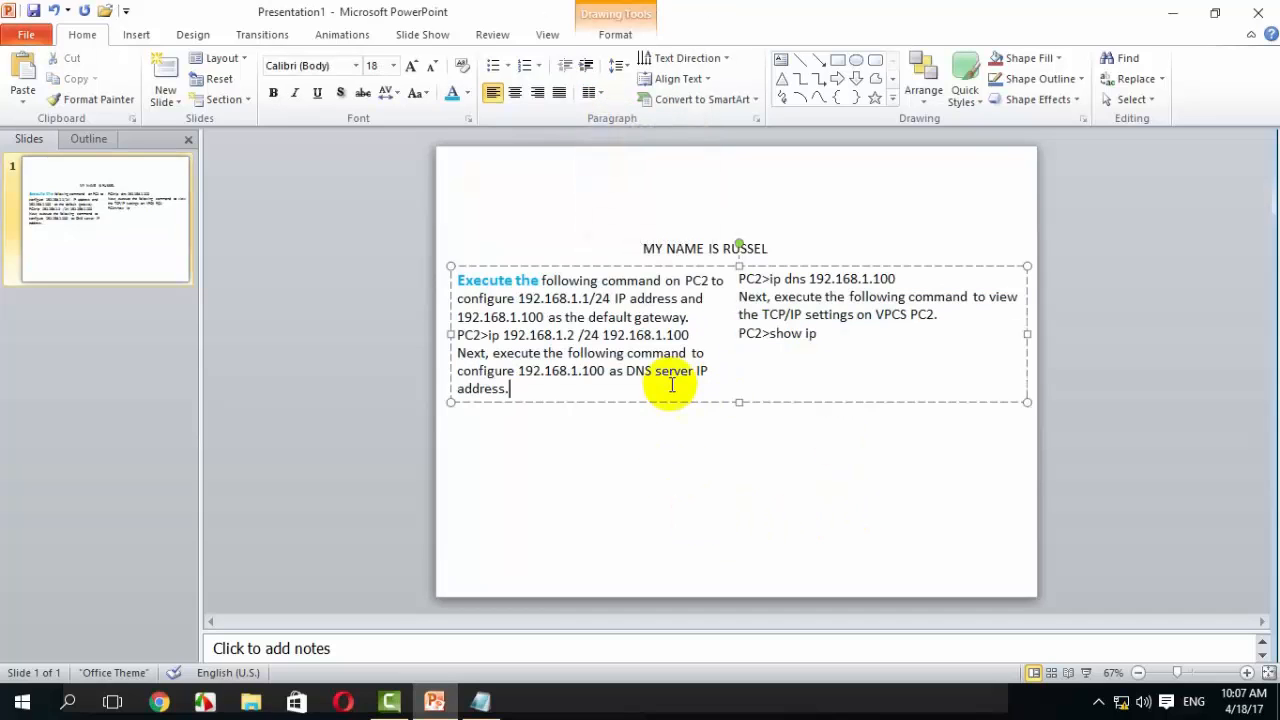
left_click_drag(672, 386, 466, 257)
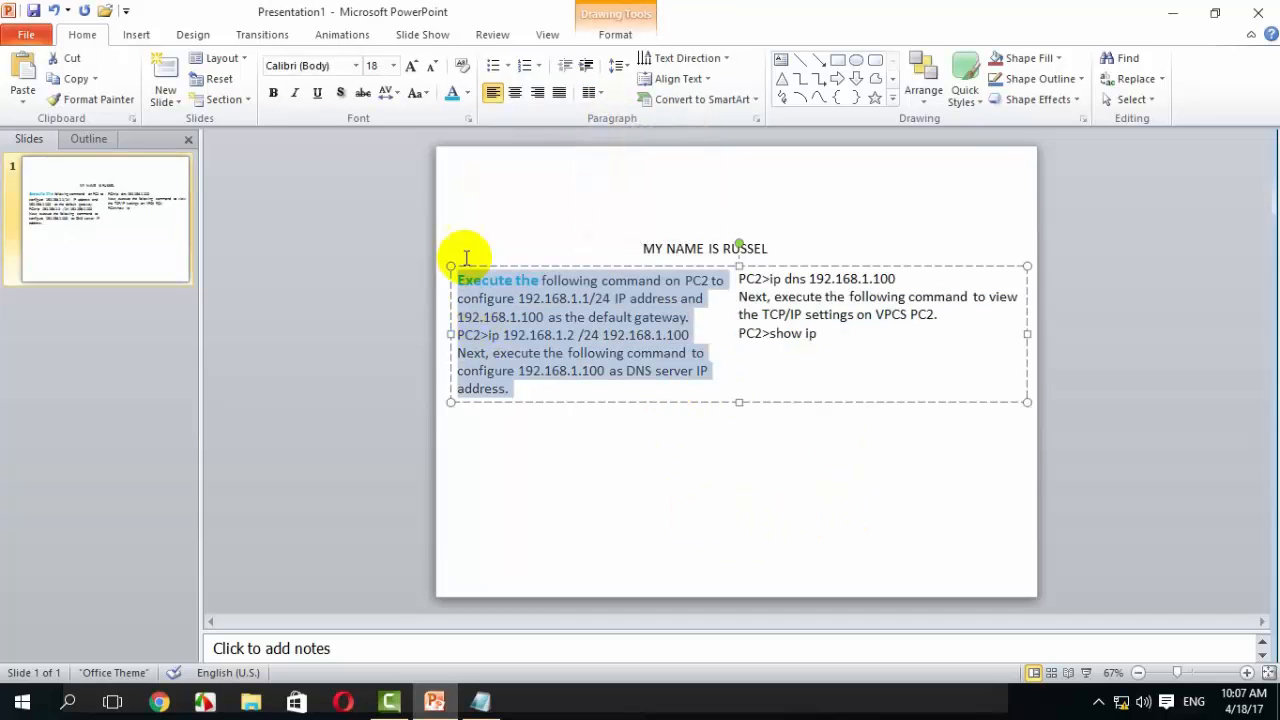
left_click(588, 92)
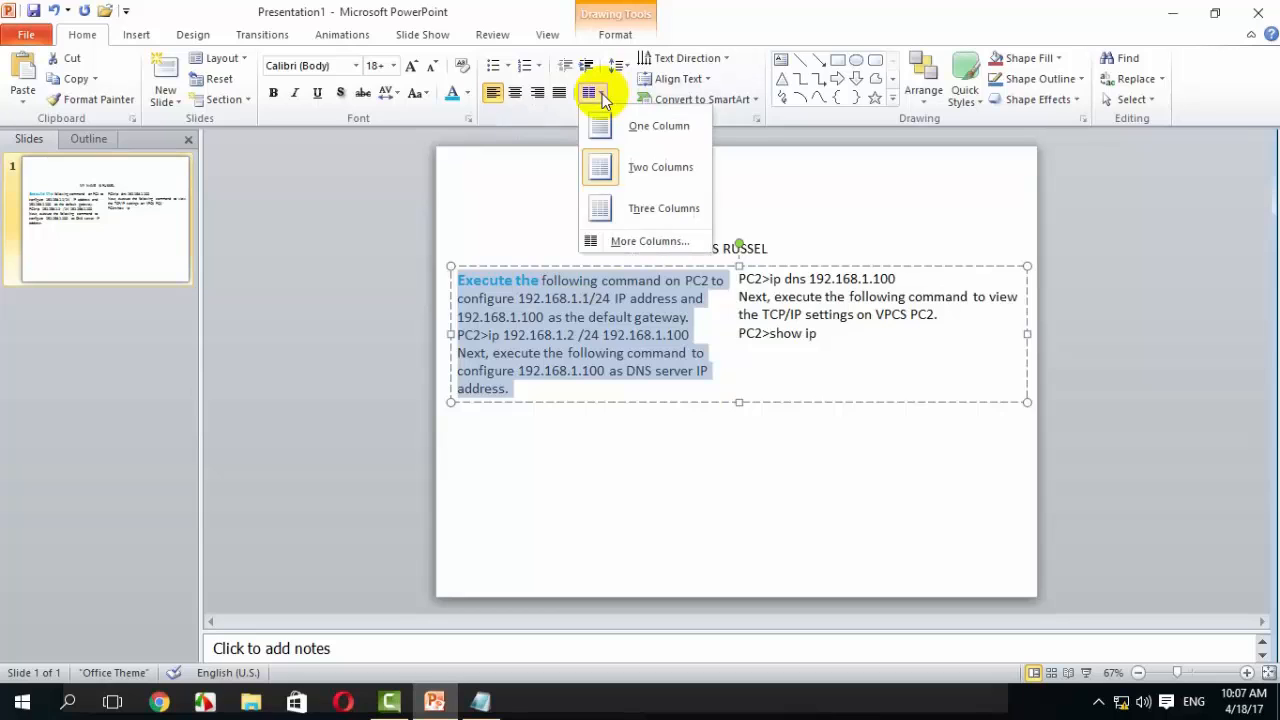
left_click(661, 218)
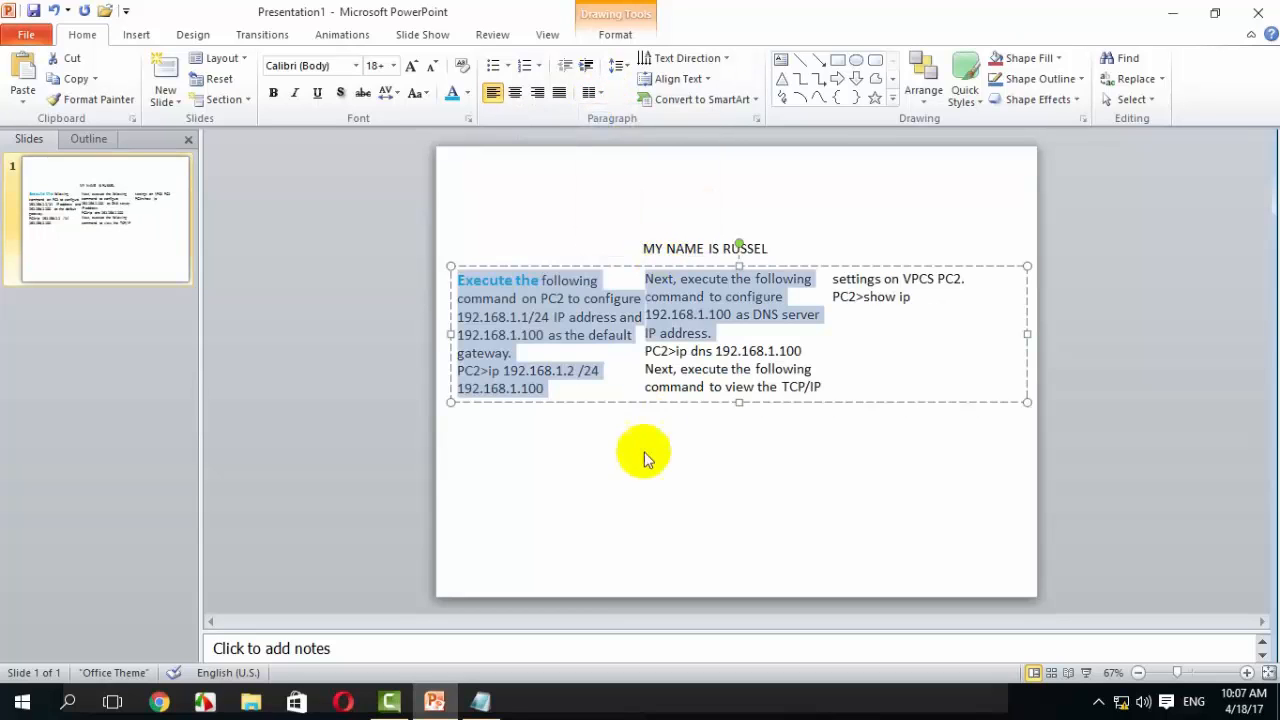
left_click(585, 522)
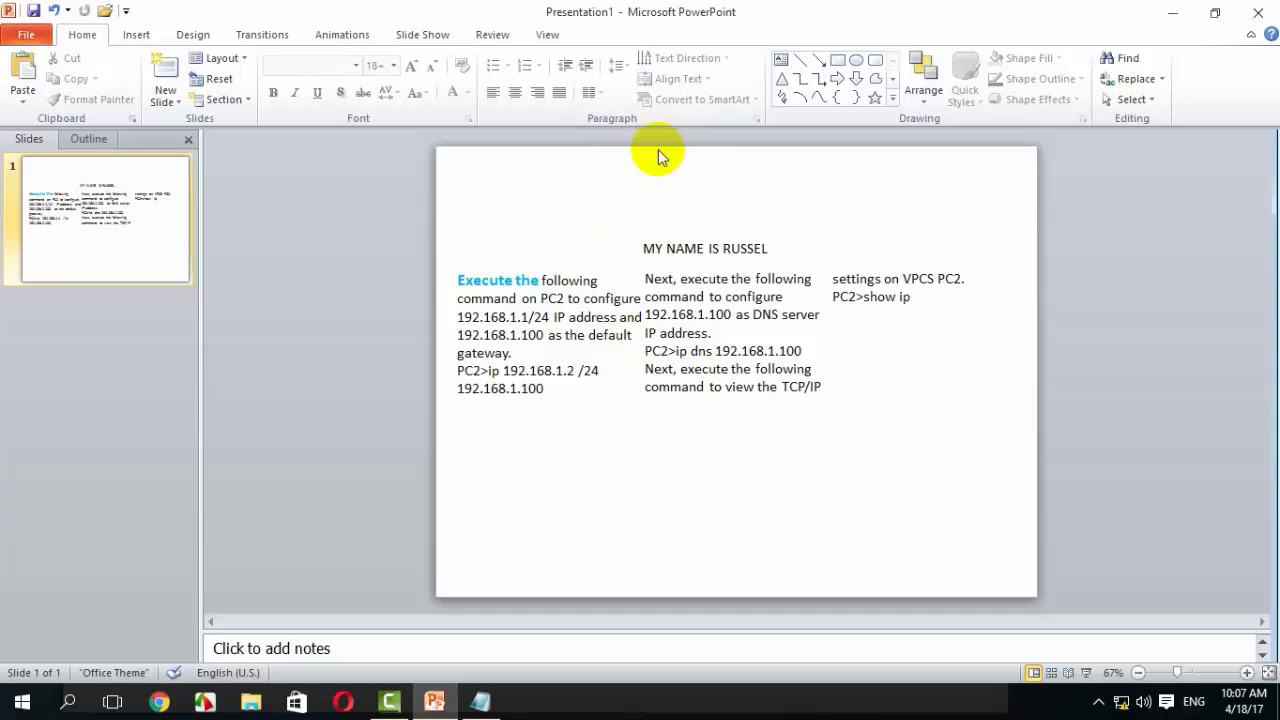
- Set a custom number of 4 columns for the pasted command text
mouse_move(829, 382)
left_mouse_down()
mouse_move(557, 257)
mouse_move(457, 237)
left_mouse_up()
left_click(589, 92)
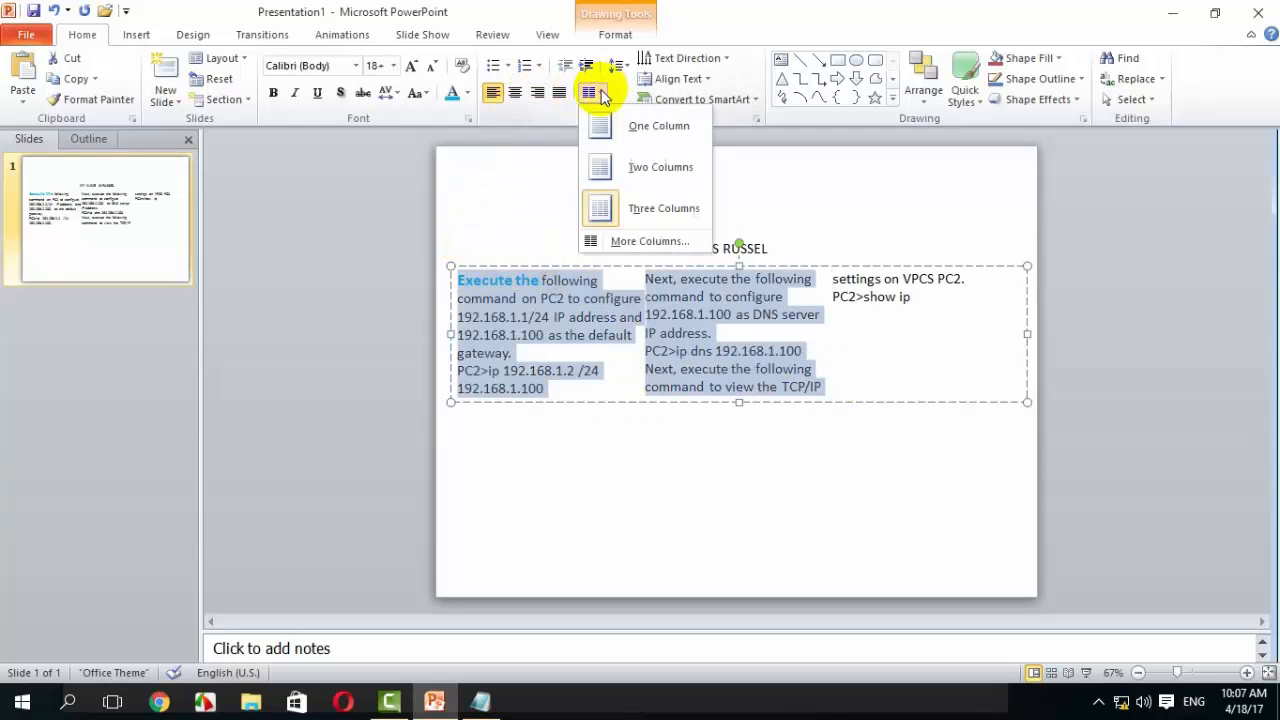
left_click(648, 243)
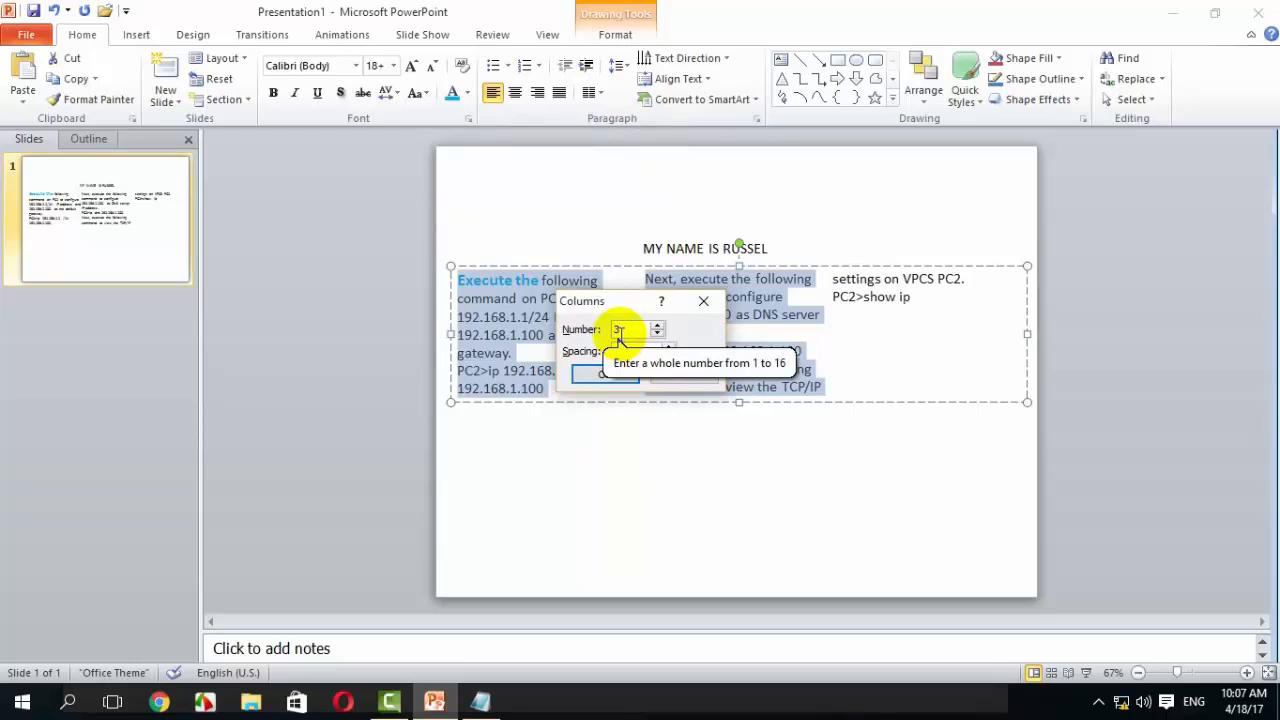
left_click(657, 325)
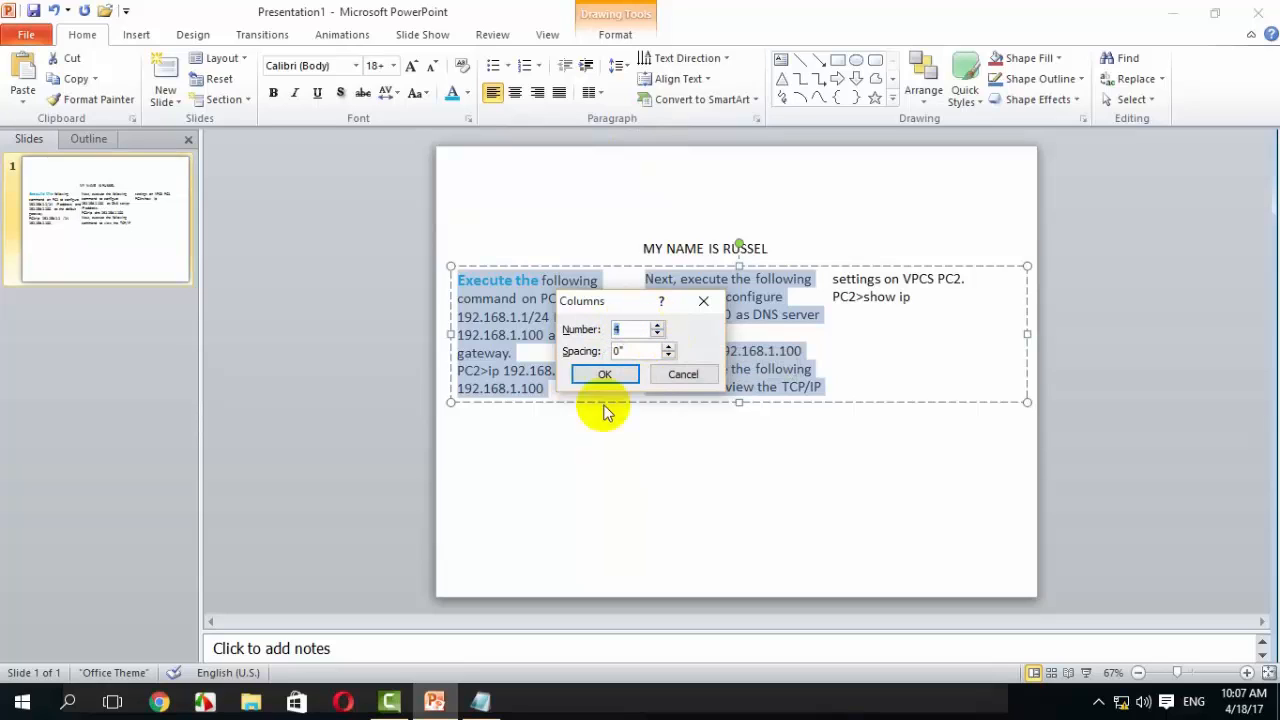
left_click(606, 374)
left_click(590, 455)
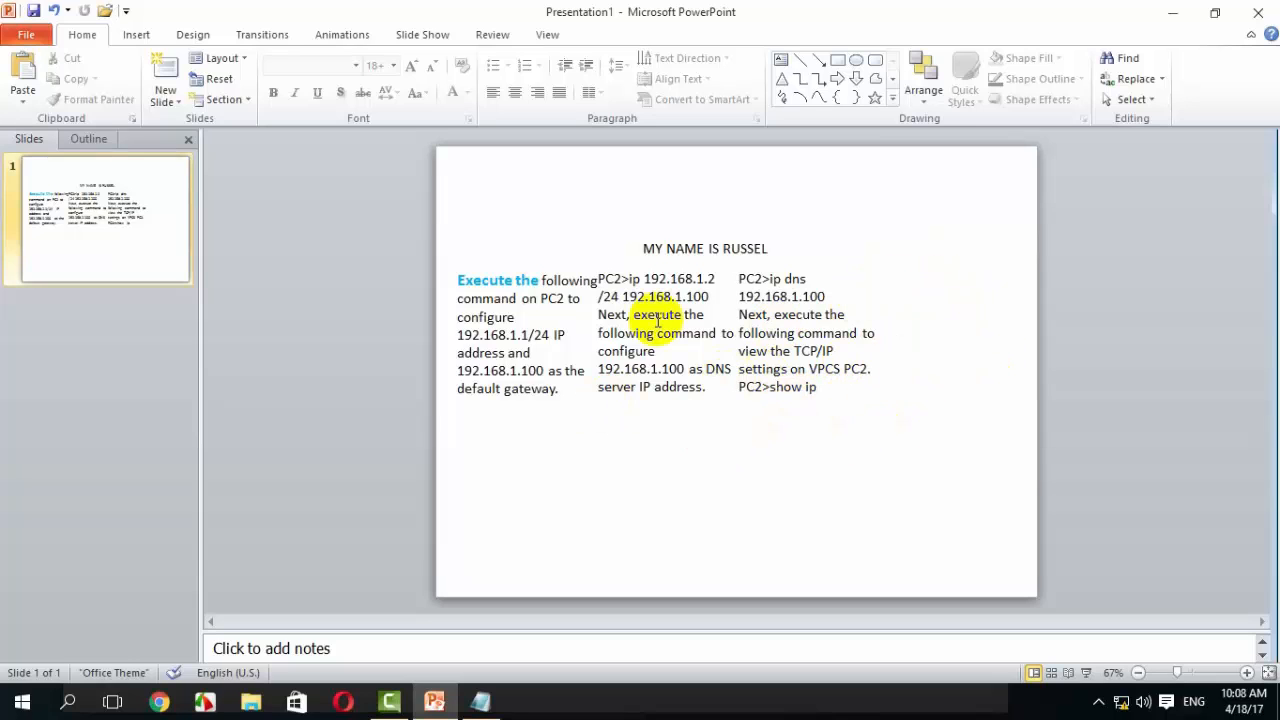
- Move the command text's box a little down the slide and return its text to a single column
left_click(786, 390)
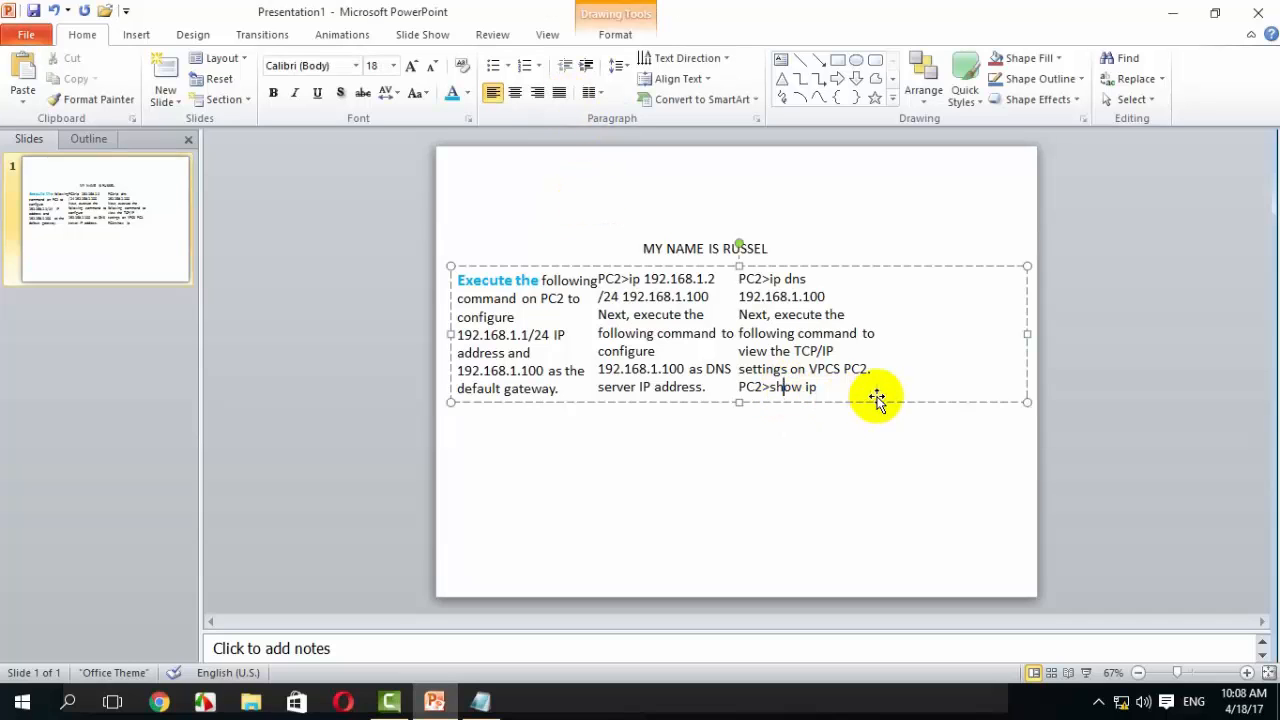
left_click_drag(1000, 380, 983, 451)
left_click_drag(835, 445, 497, 337)
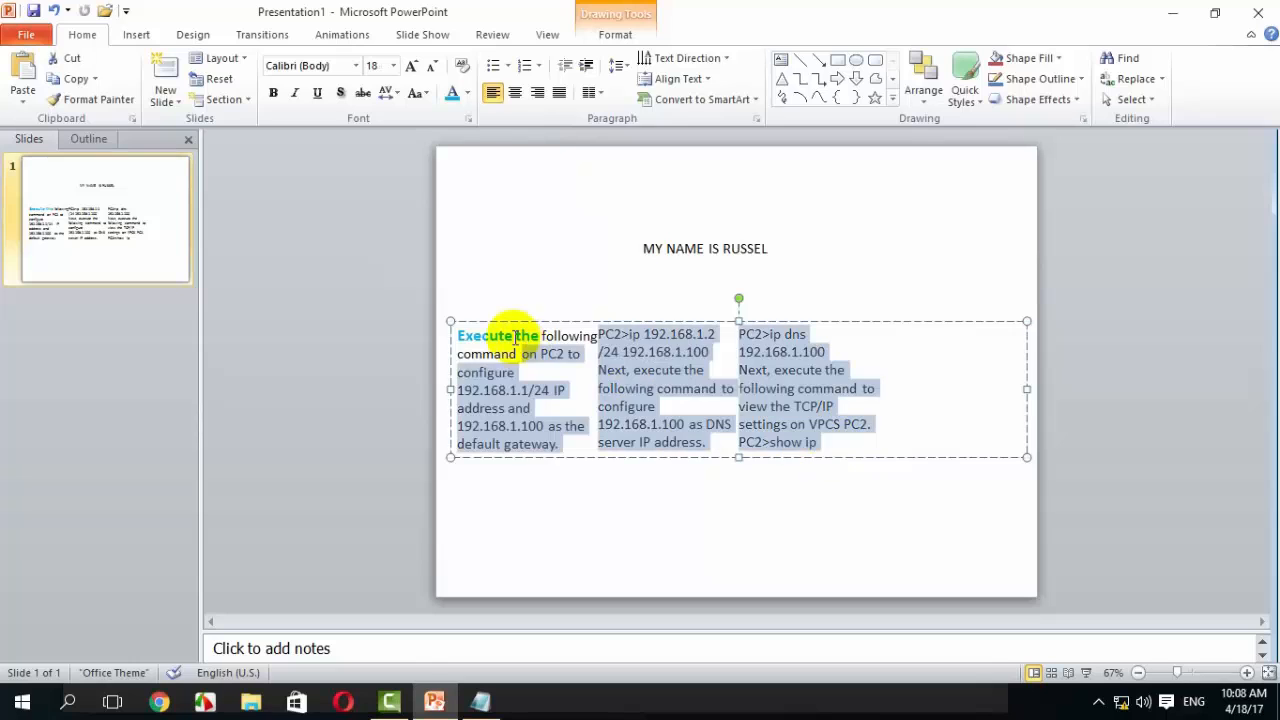
left_click(600, 93)
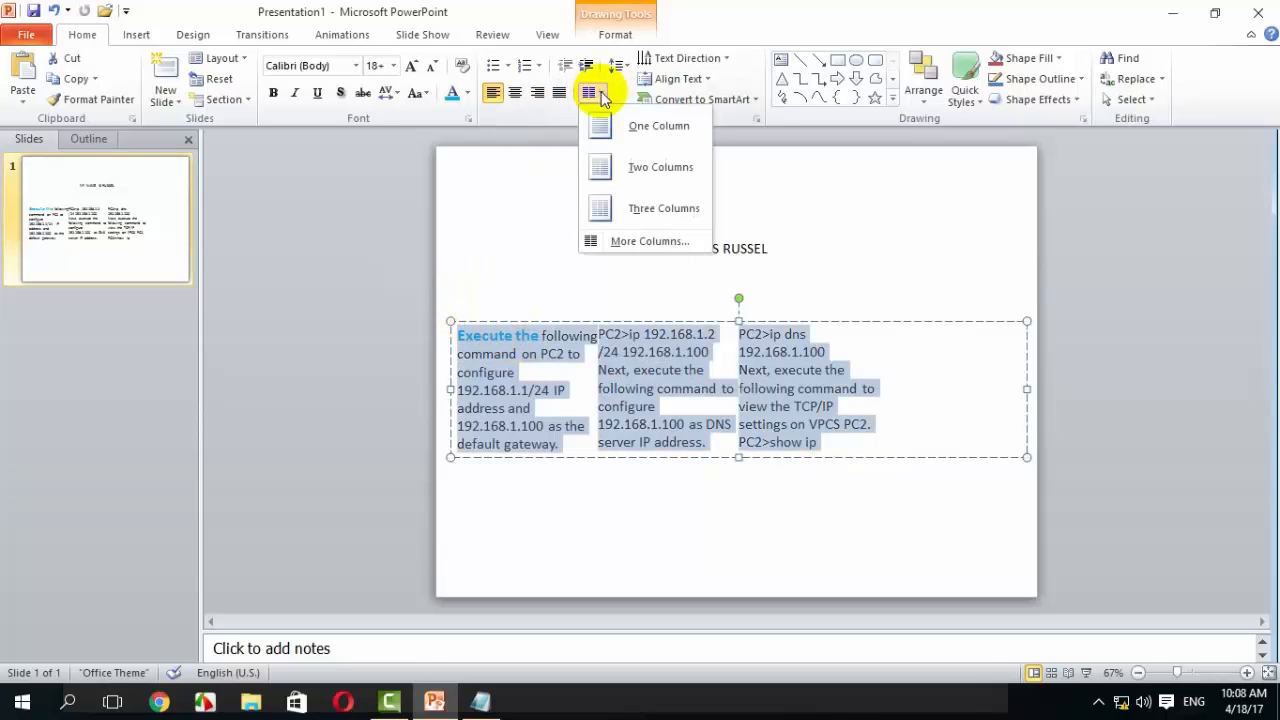
left_click(651, 126)
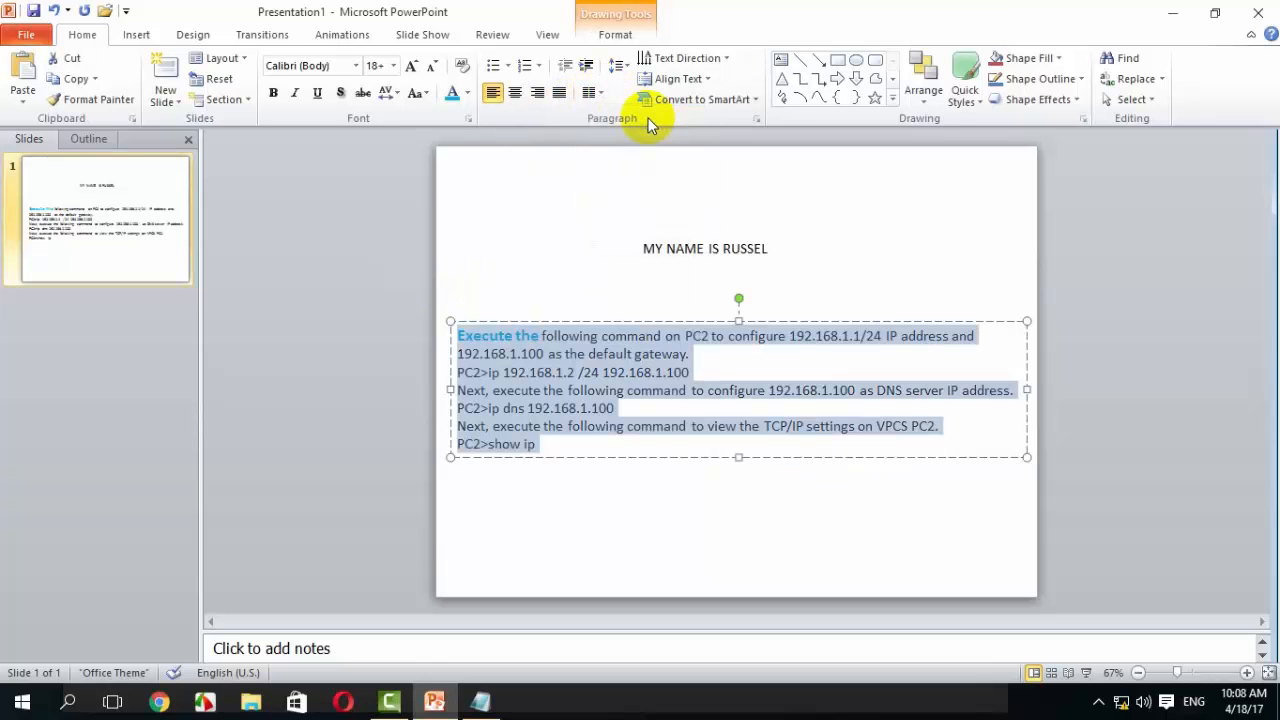
left_click(597, 522)
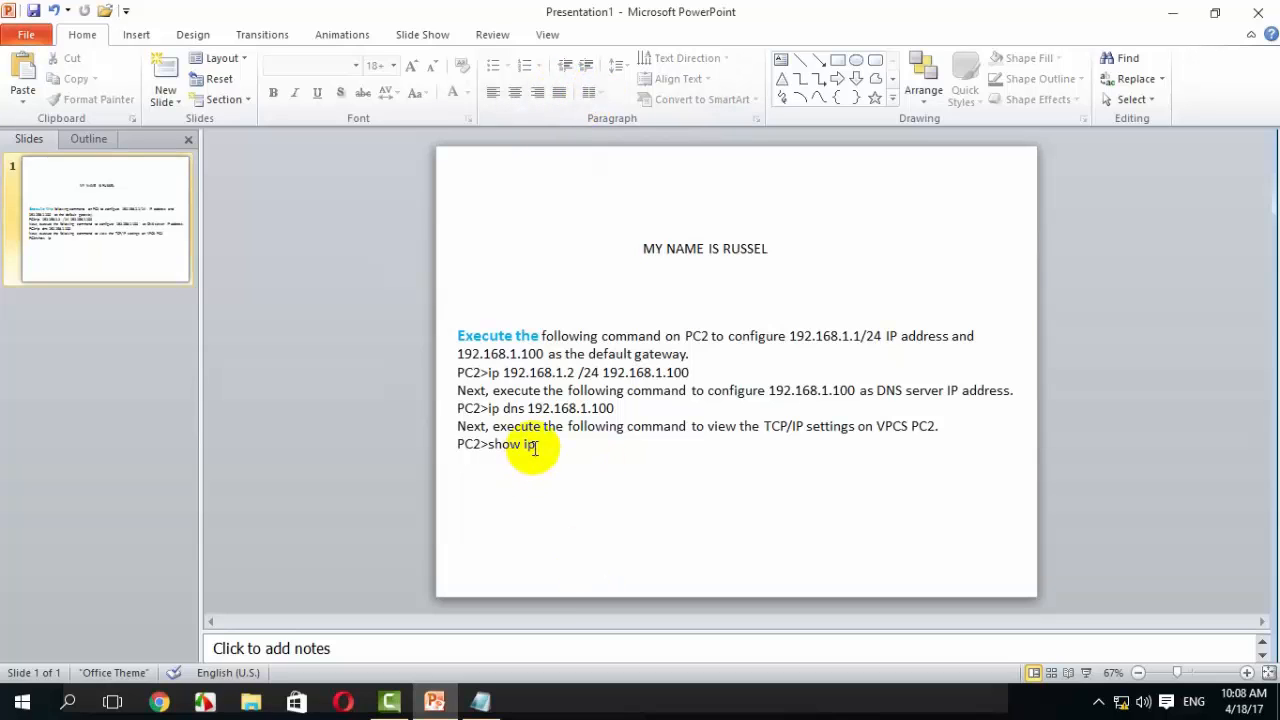
- Try center and right alignment on the whole command text, and leave it justified
left_click_drag(538, 445, 437, 314)
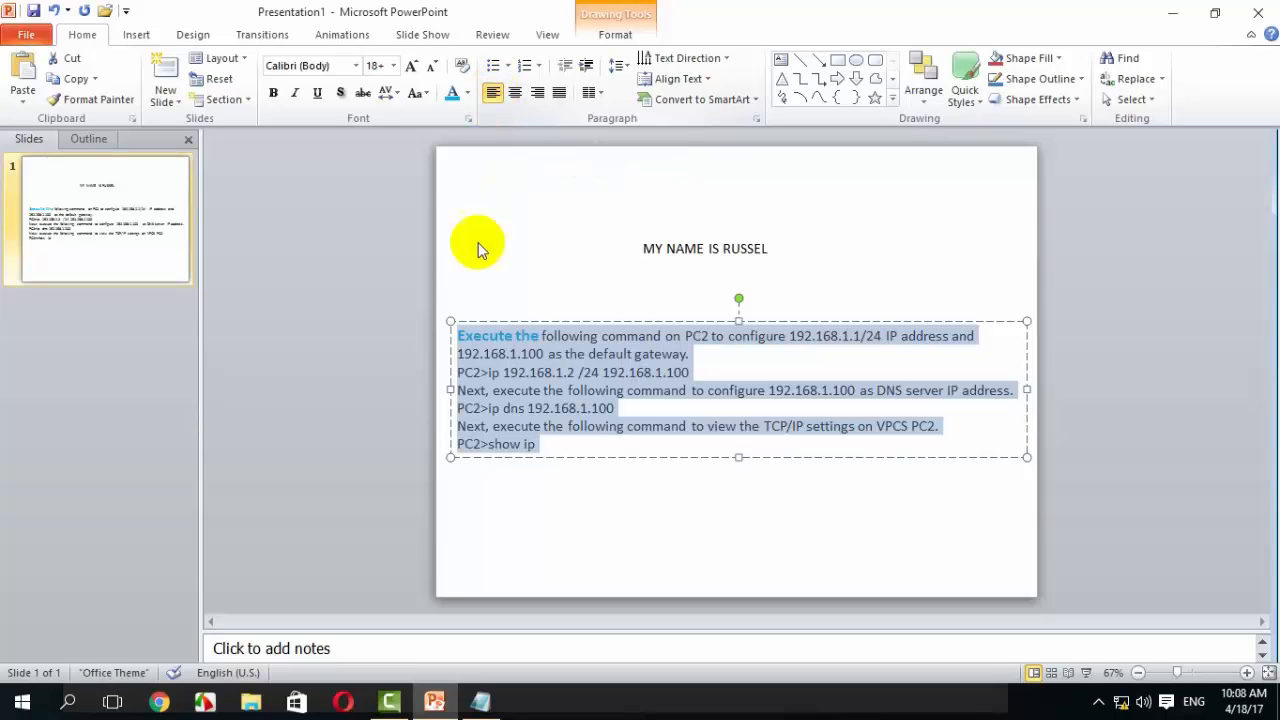
left_click(515, 93)
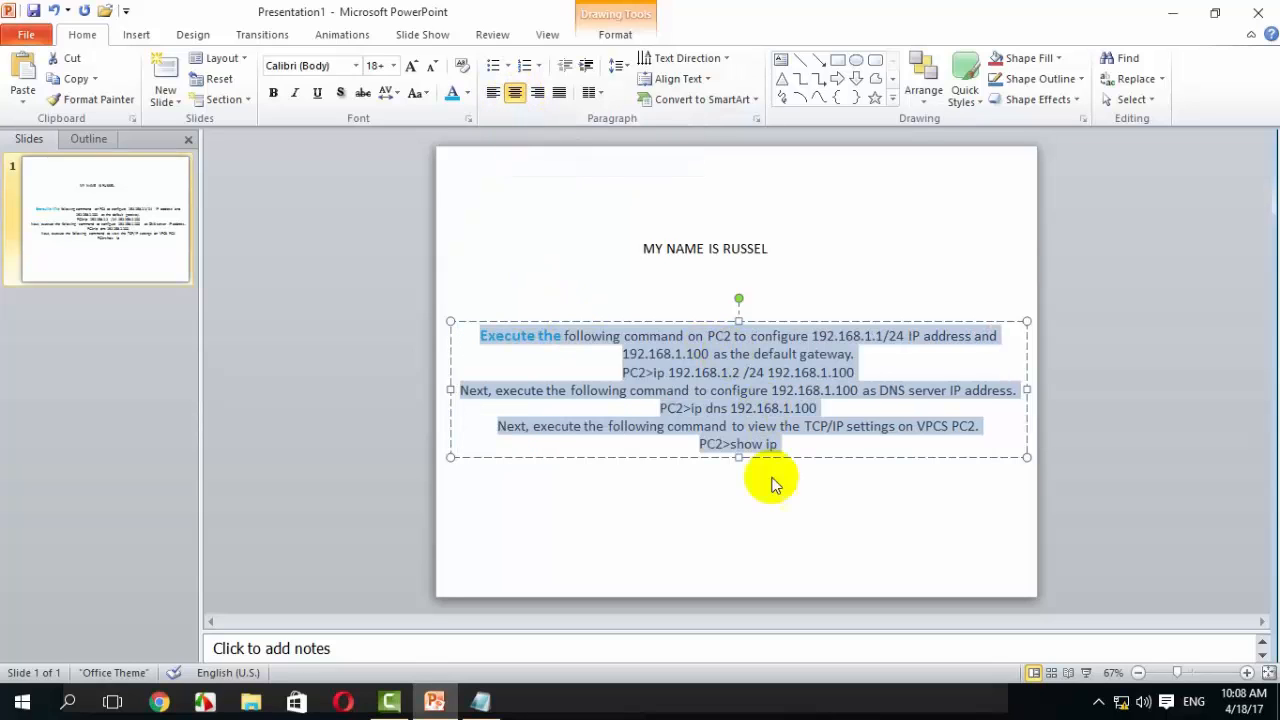
left_click(538, 93)
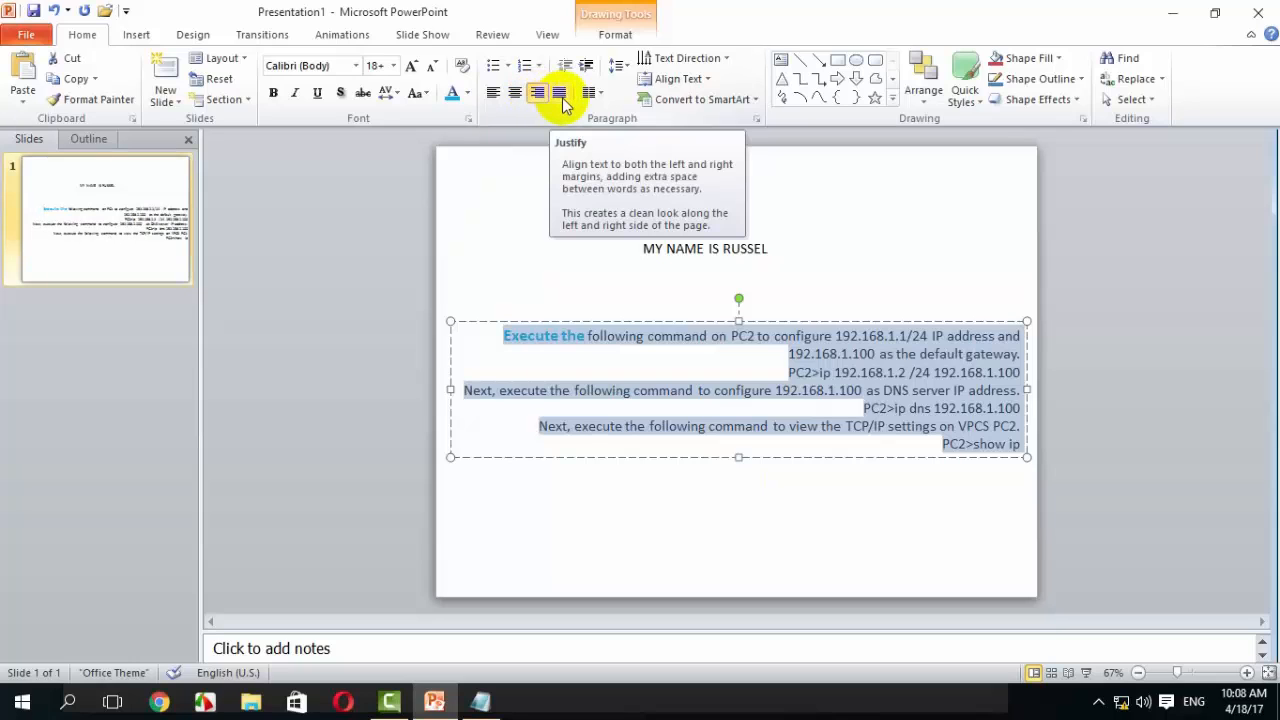
left_click(560, 93)
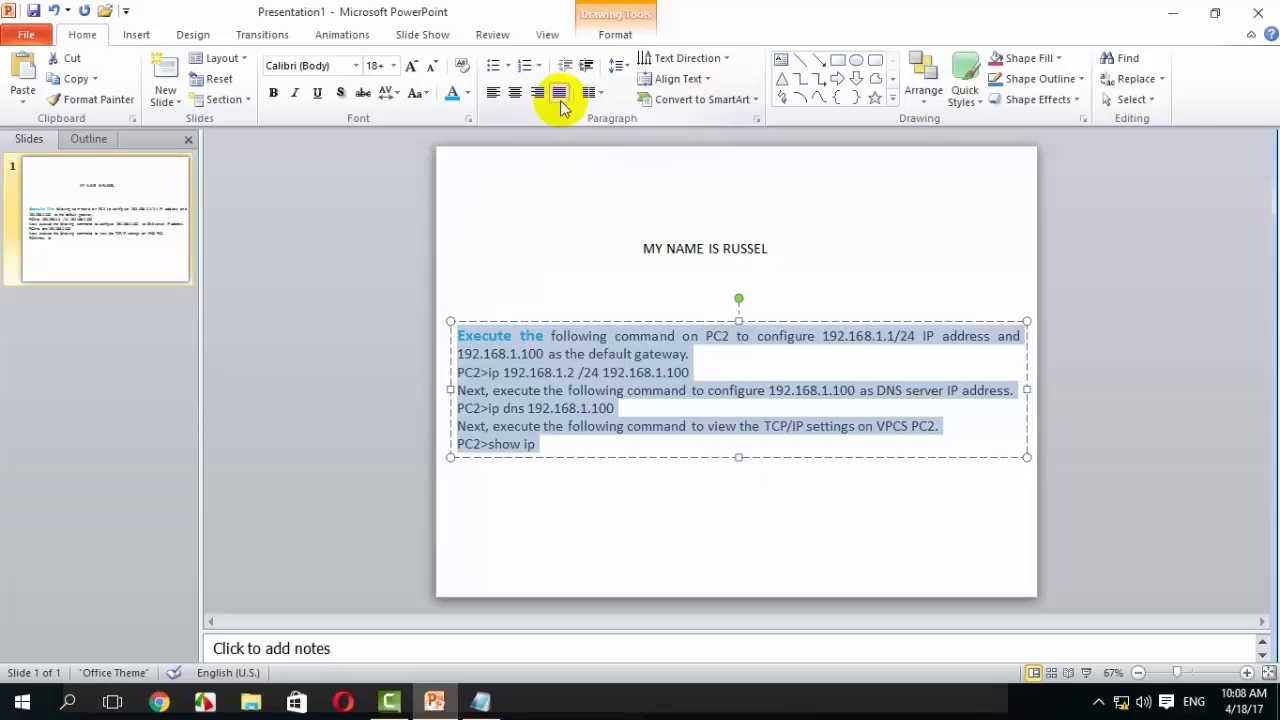
left_click(552, 202)
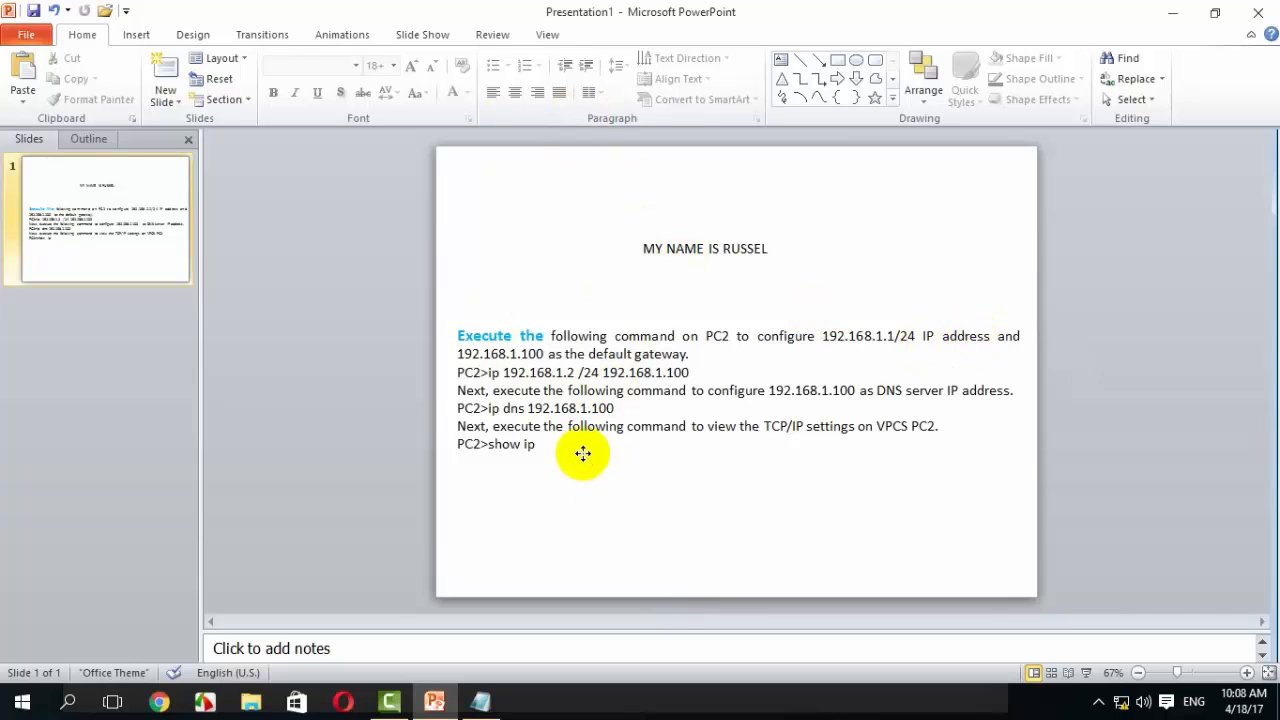
- Remove the line breaks before "PC2>ip 192.168.1.2", "Next, execute the following command to view" and "PC2>show ip", joining each to the line above
left_click(558, 424)
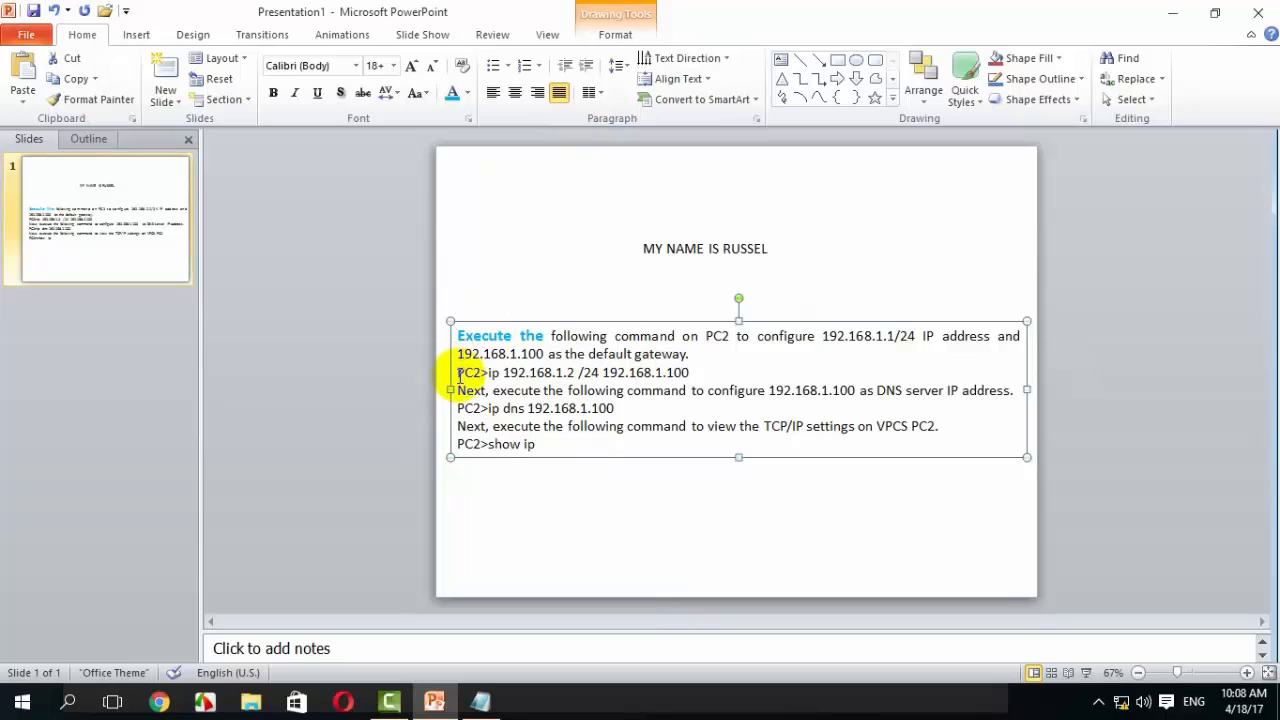
key("BackSpace")
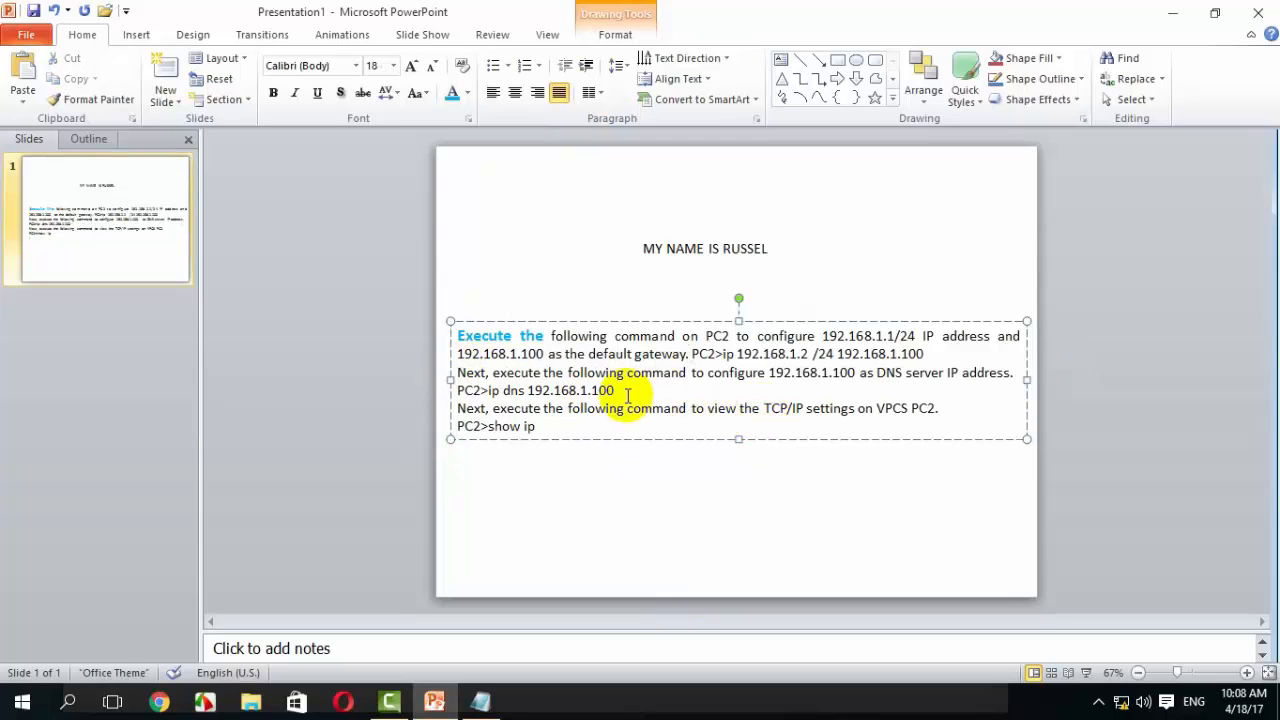
left_click(458, 408)
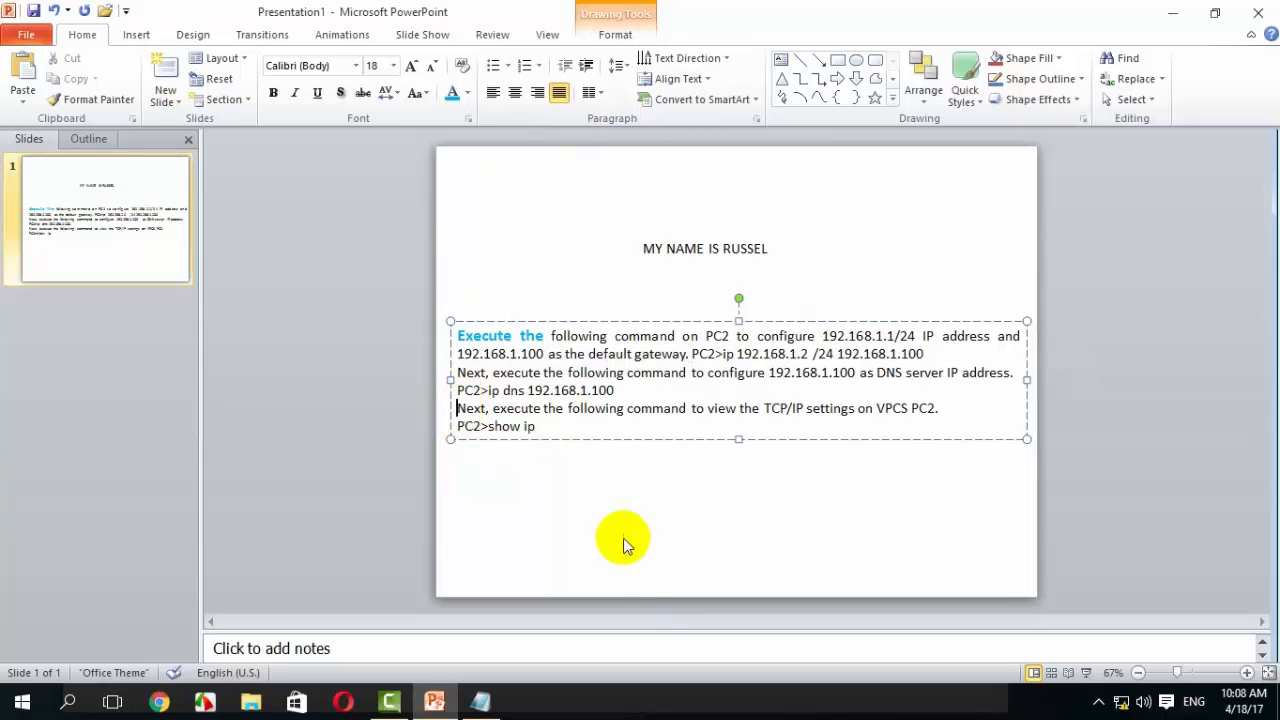
key("BackSpace")
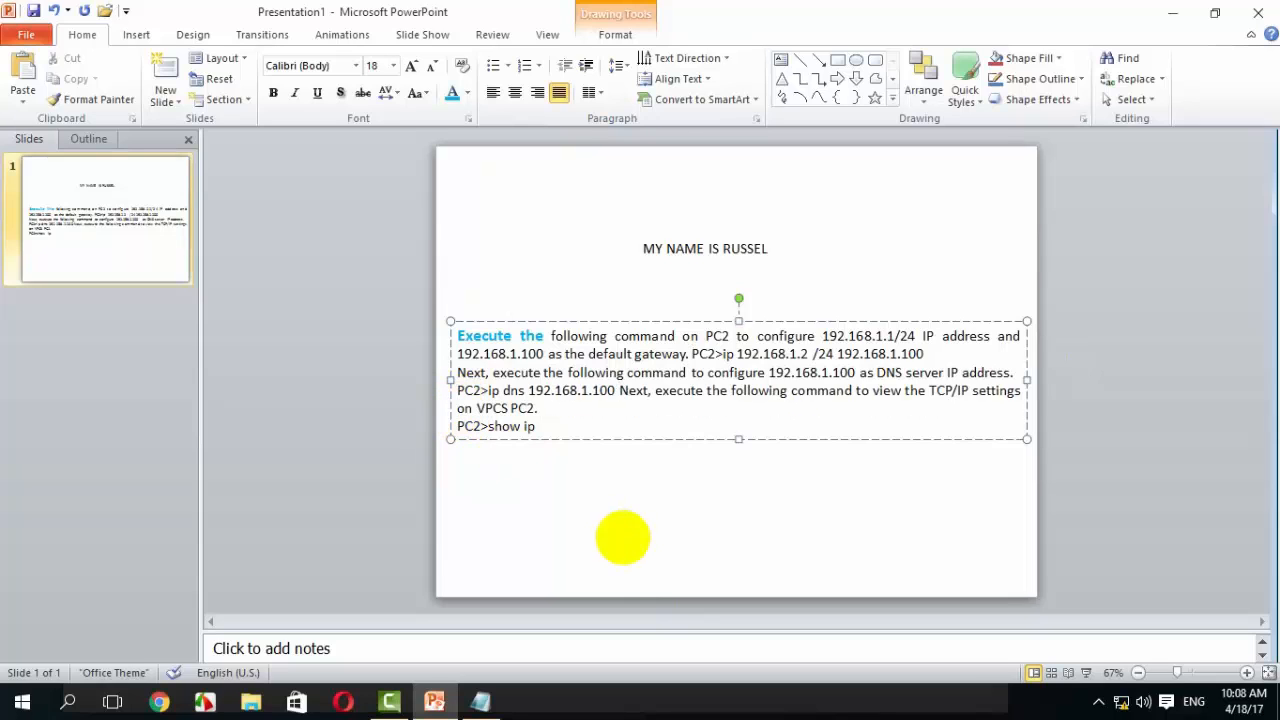
left_click(458, 426)
key("BackSpace")
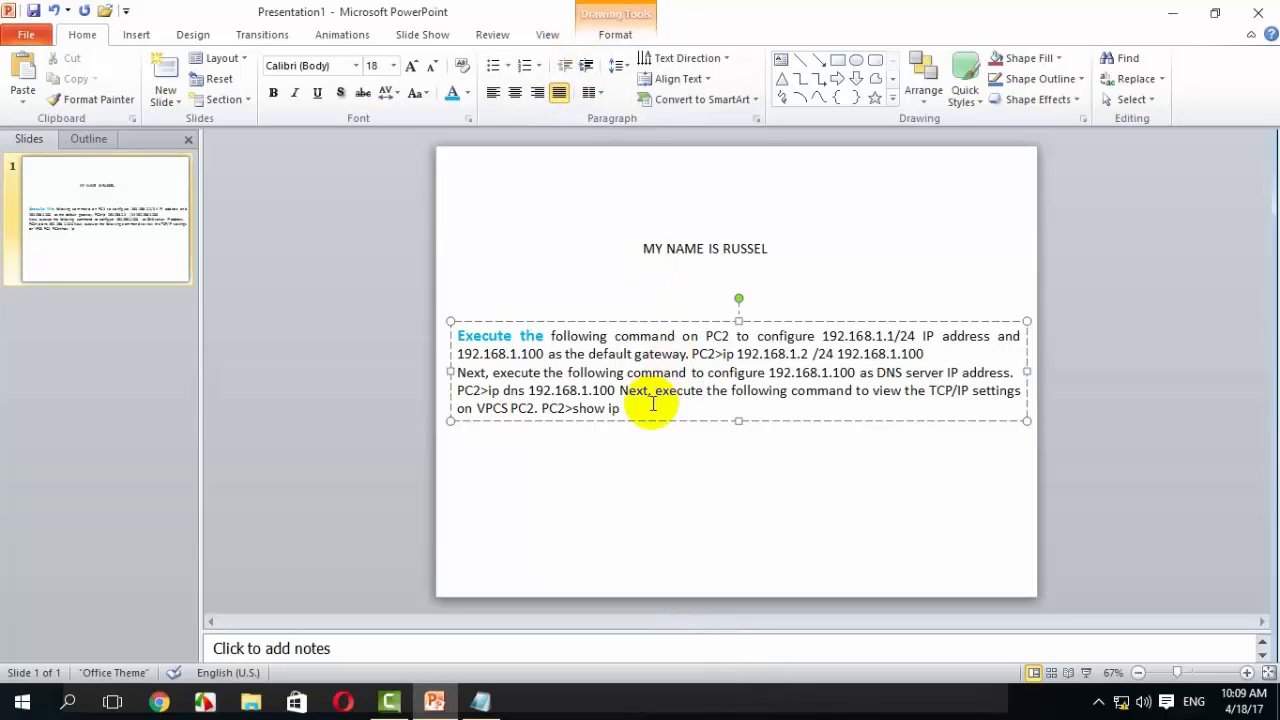
left_click_drag(651, 400, 469, 296)
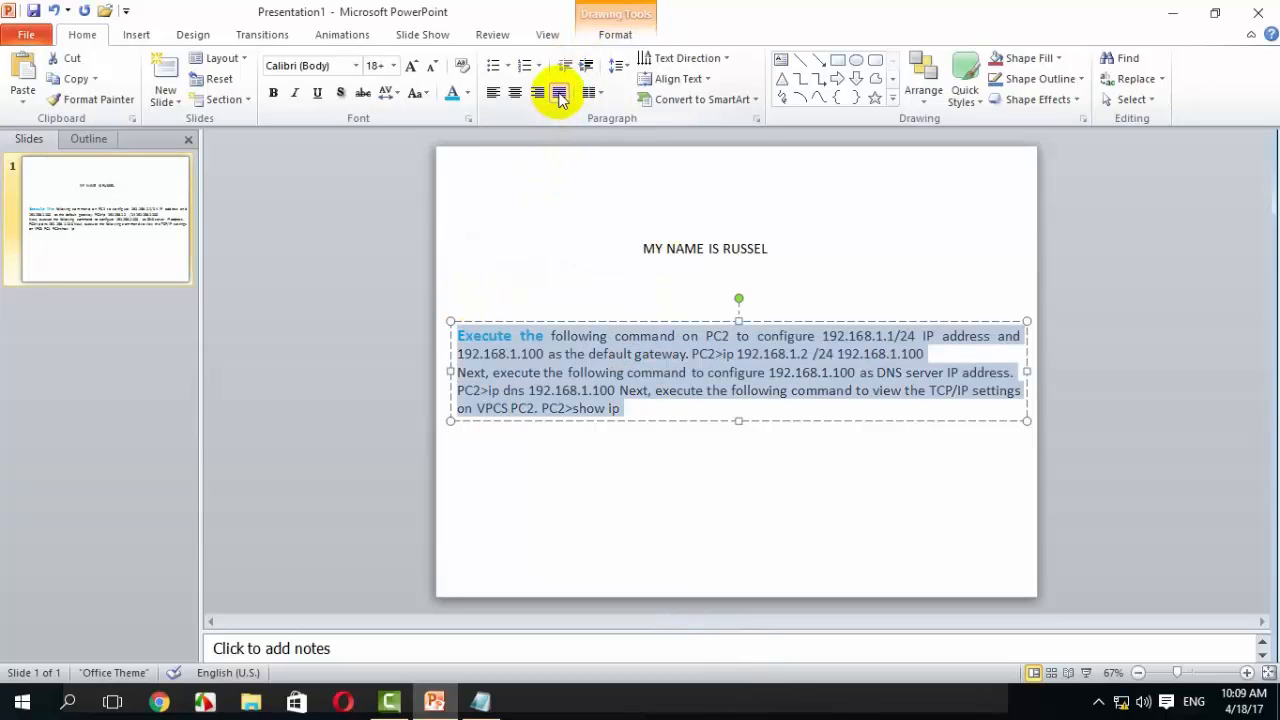
left_click(632, 506)
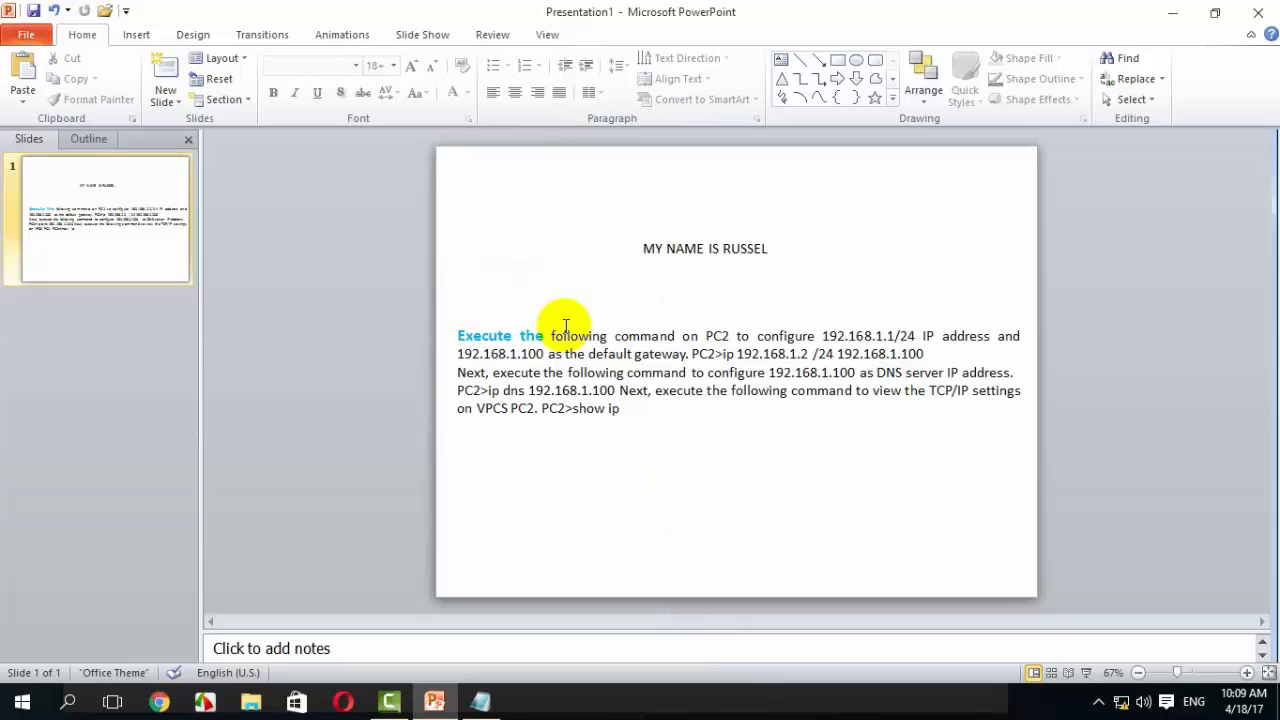
left_click(562, 391)
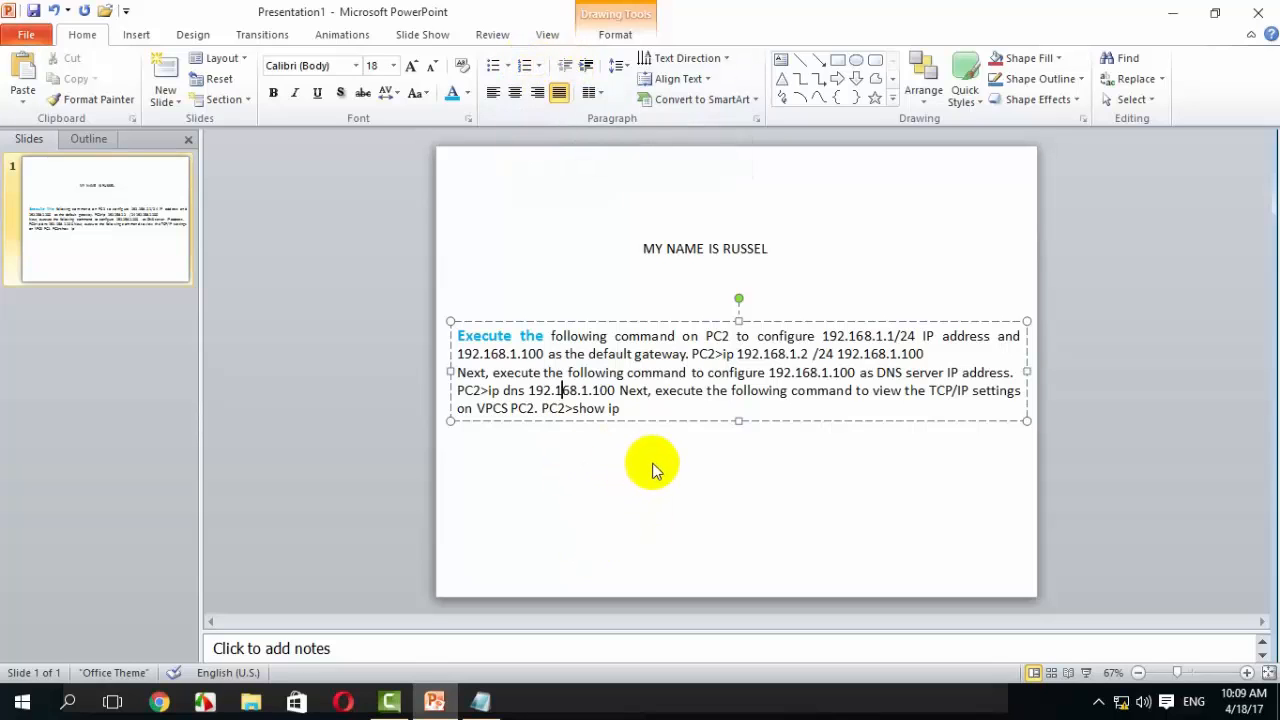
left_click(736, 477)
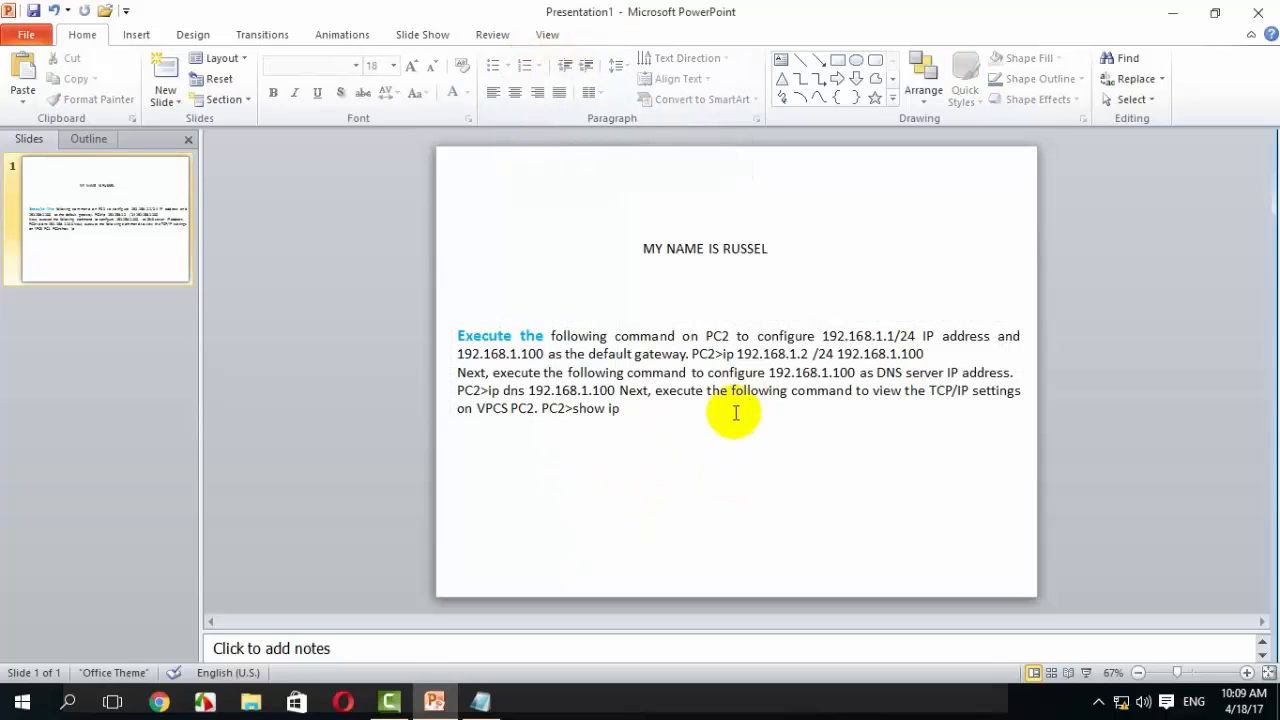
- Move the command text's box up to just below the name line
left_click(530, 336)
left_click_drag(571, 323, 572, 273)
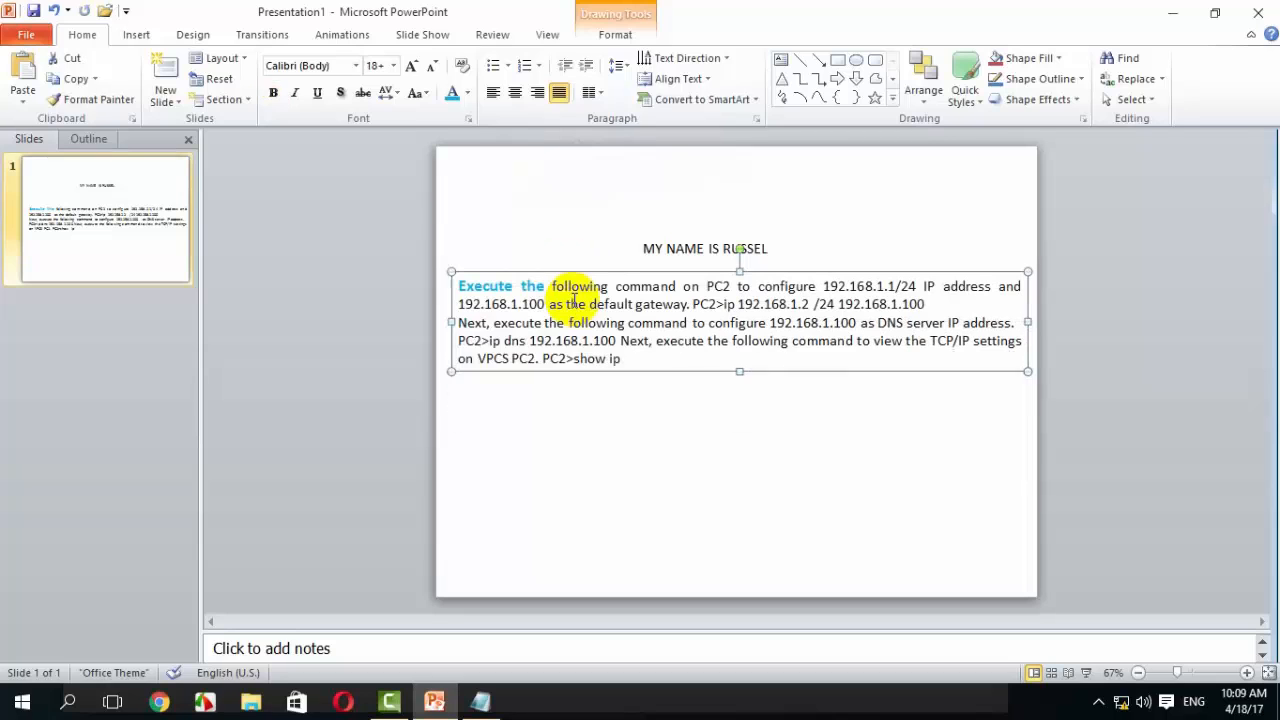
left_click(550, 428)
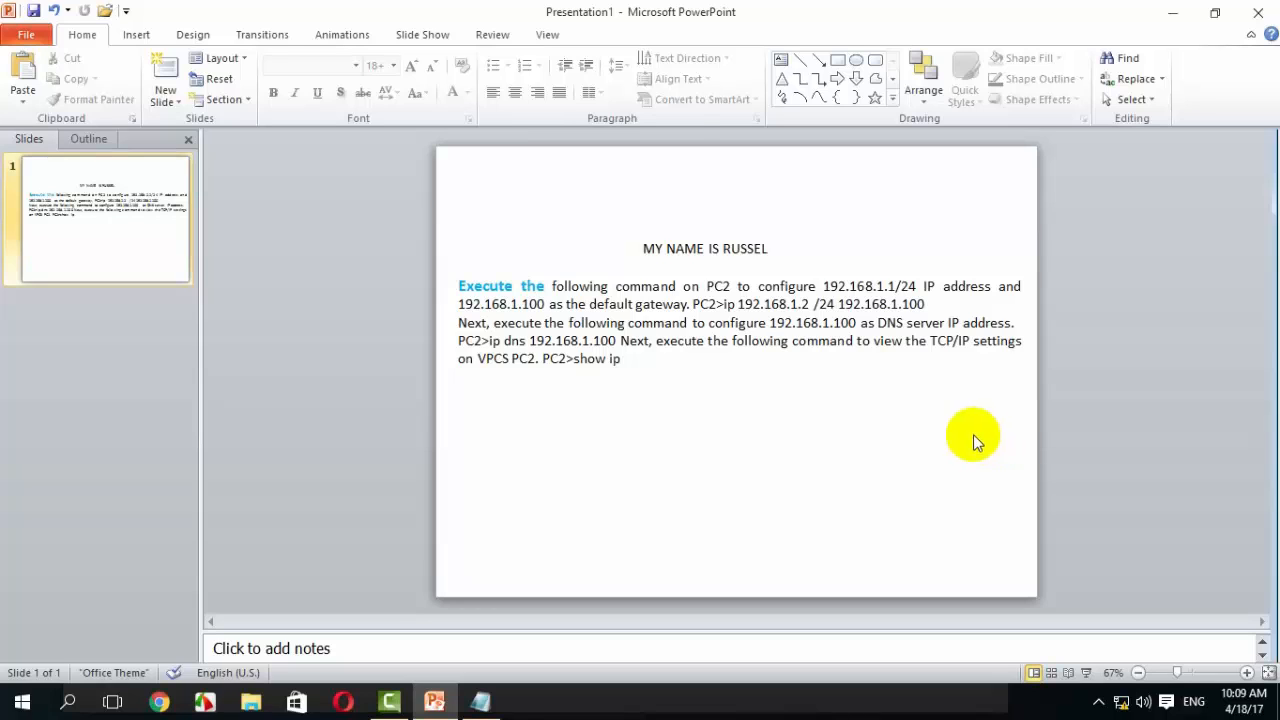
- Insert a new empty text box on the slide below the command text
left_click(781, 60)
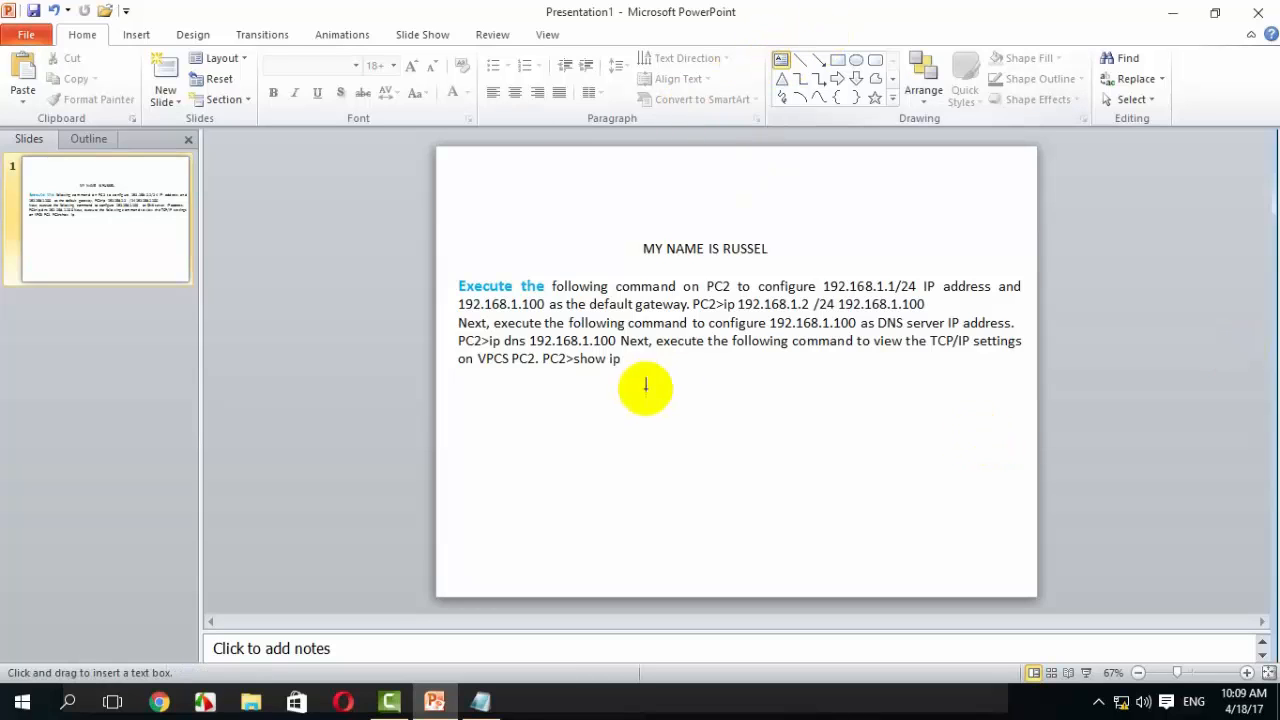
left_click(522, 409)
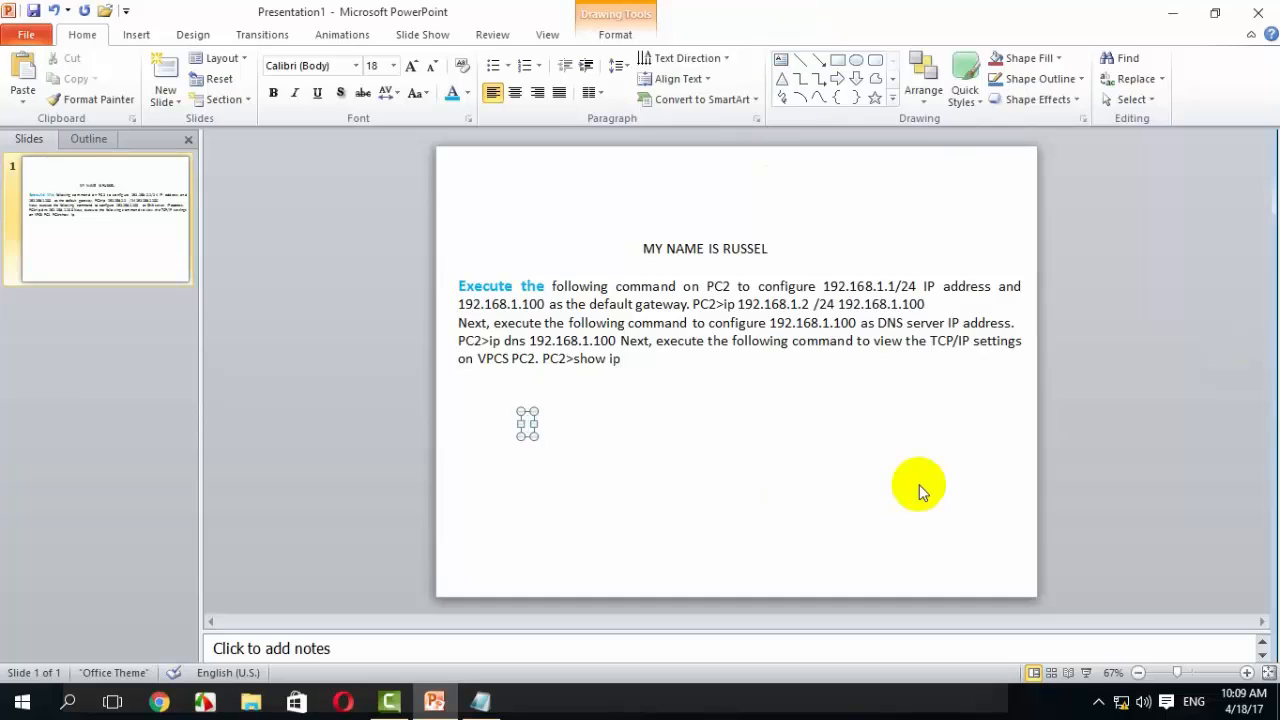